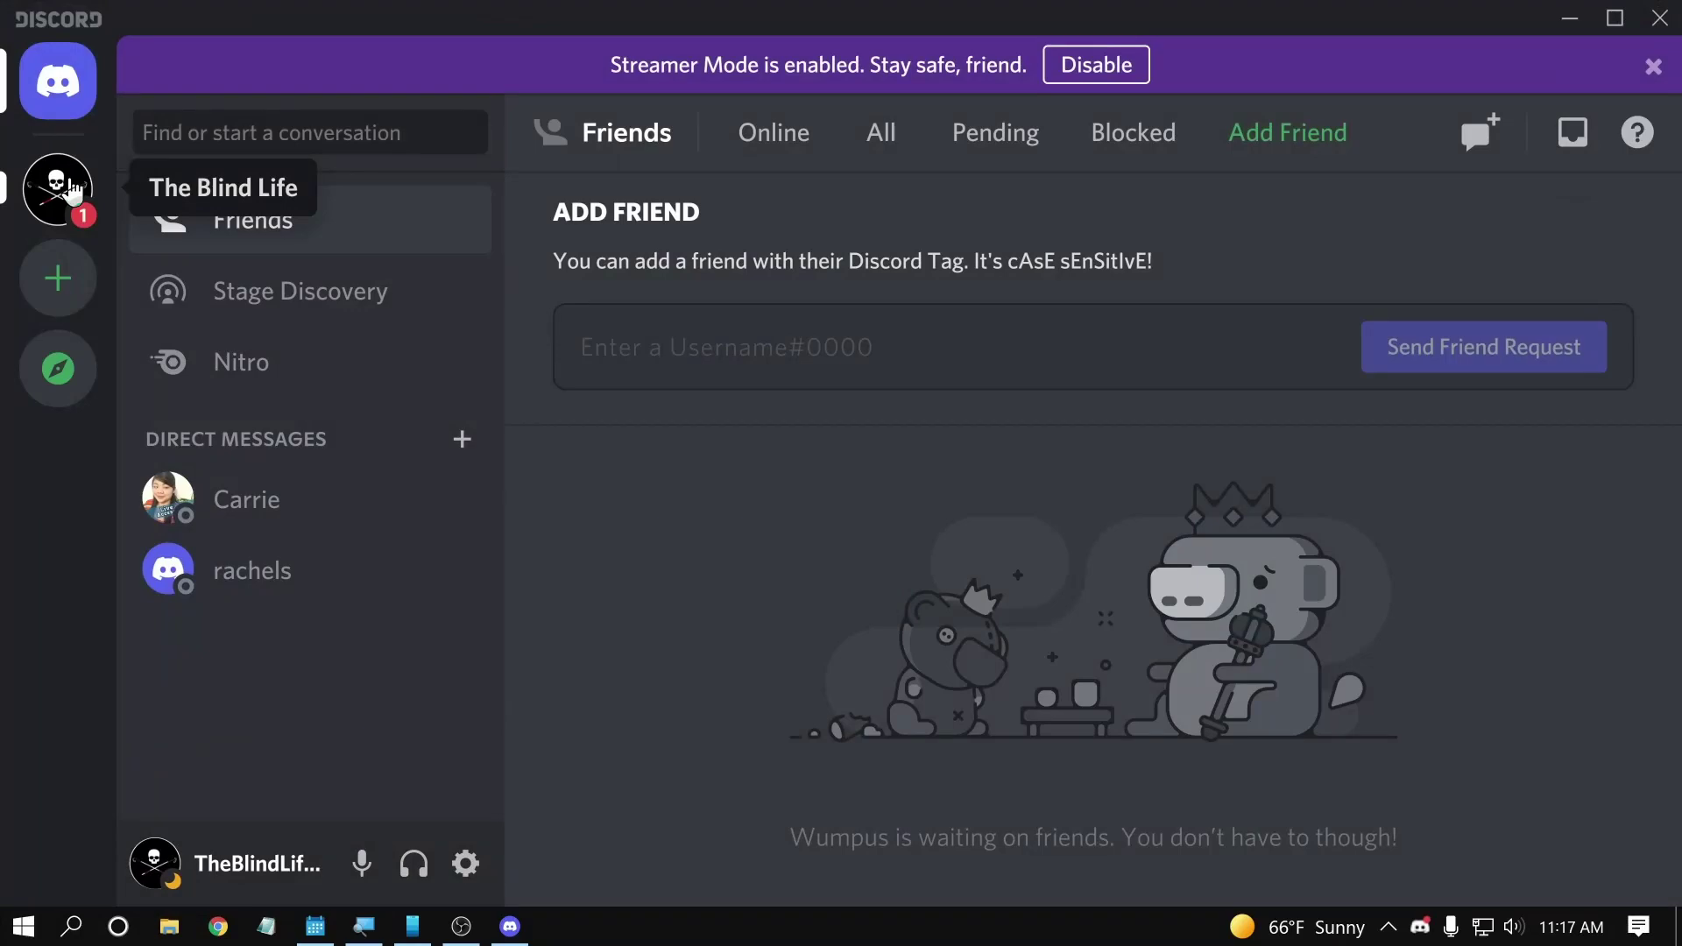
Open The Blind Life server's #the-blind-life-chat channel and scroll back through recent messages
click(62, 185)
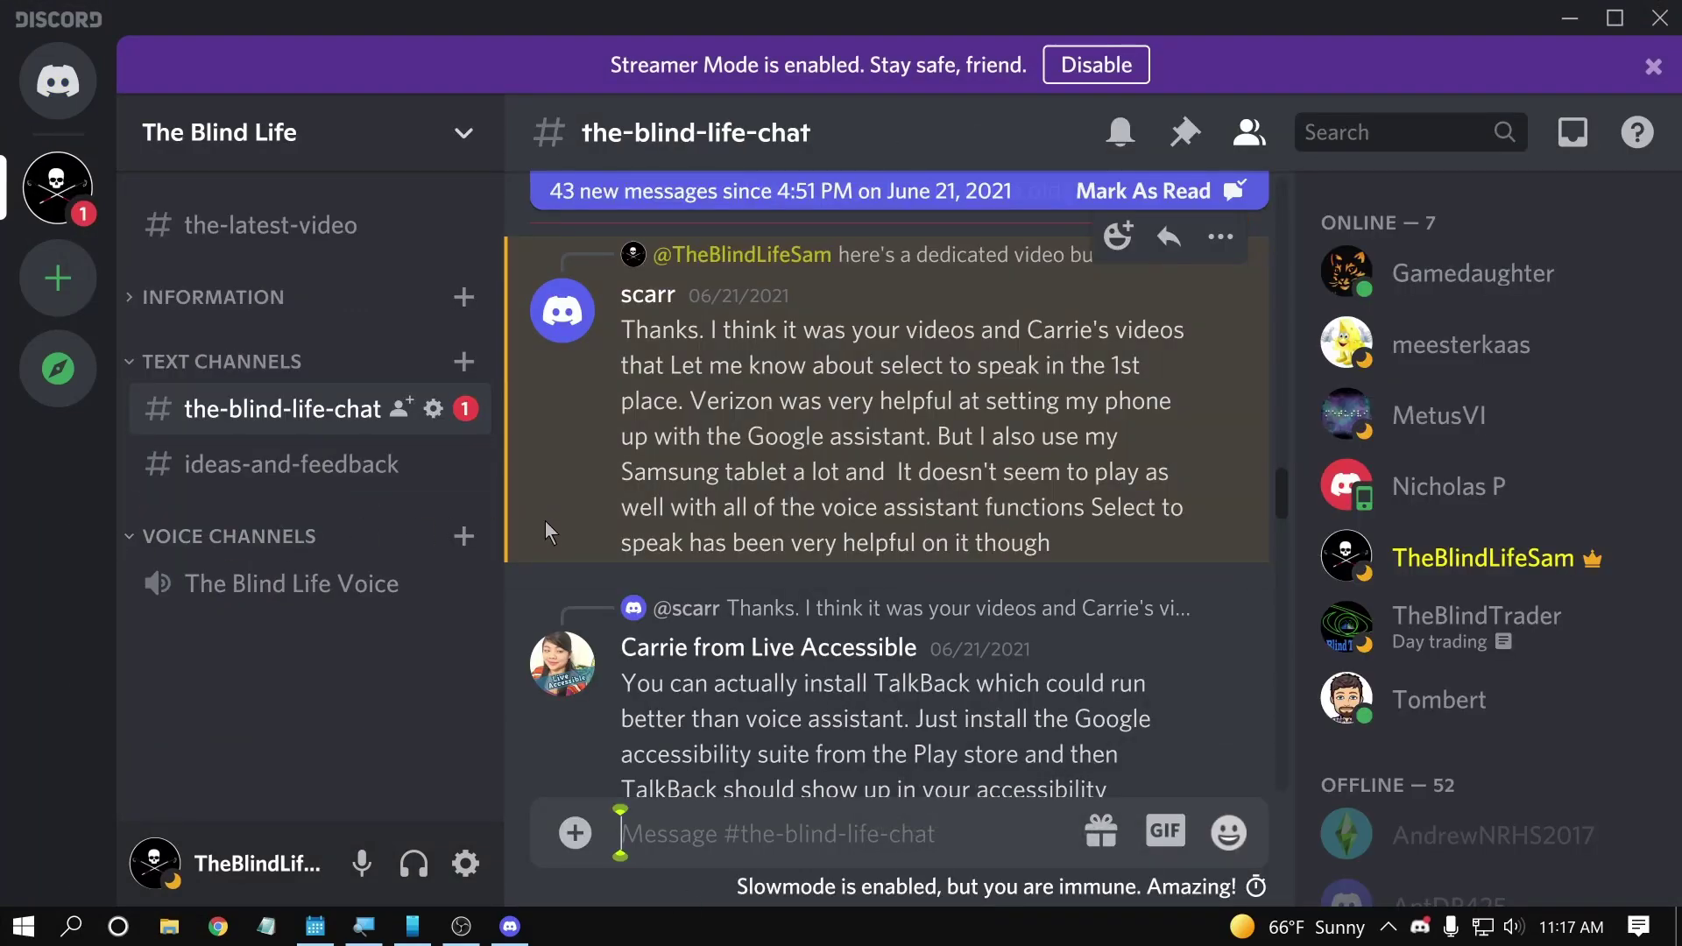
scroll(644, 523, down, 3)
scroll(740, 537, up, 5)
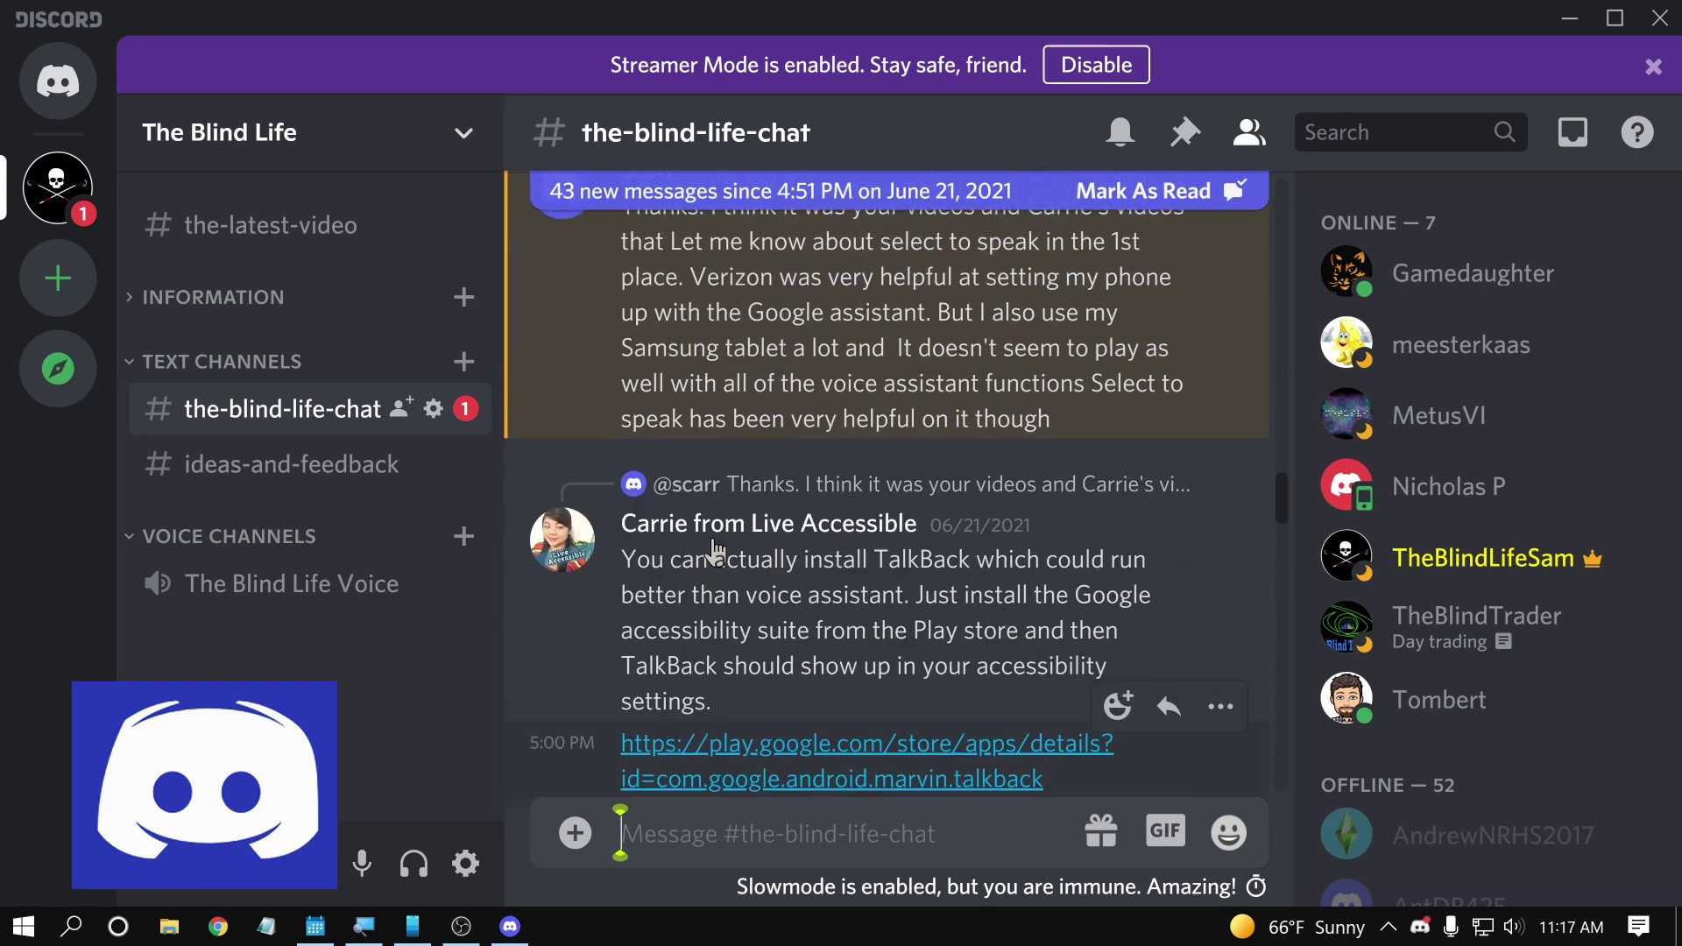
scroll(717, 550, up, 10)
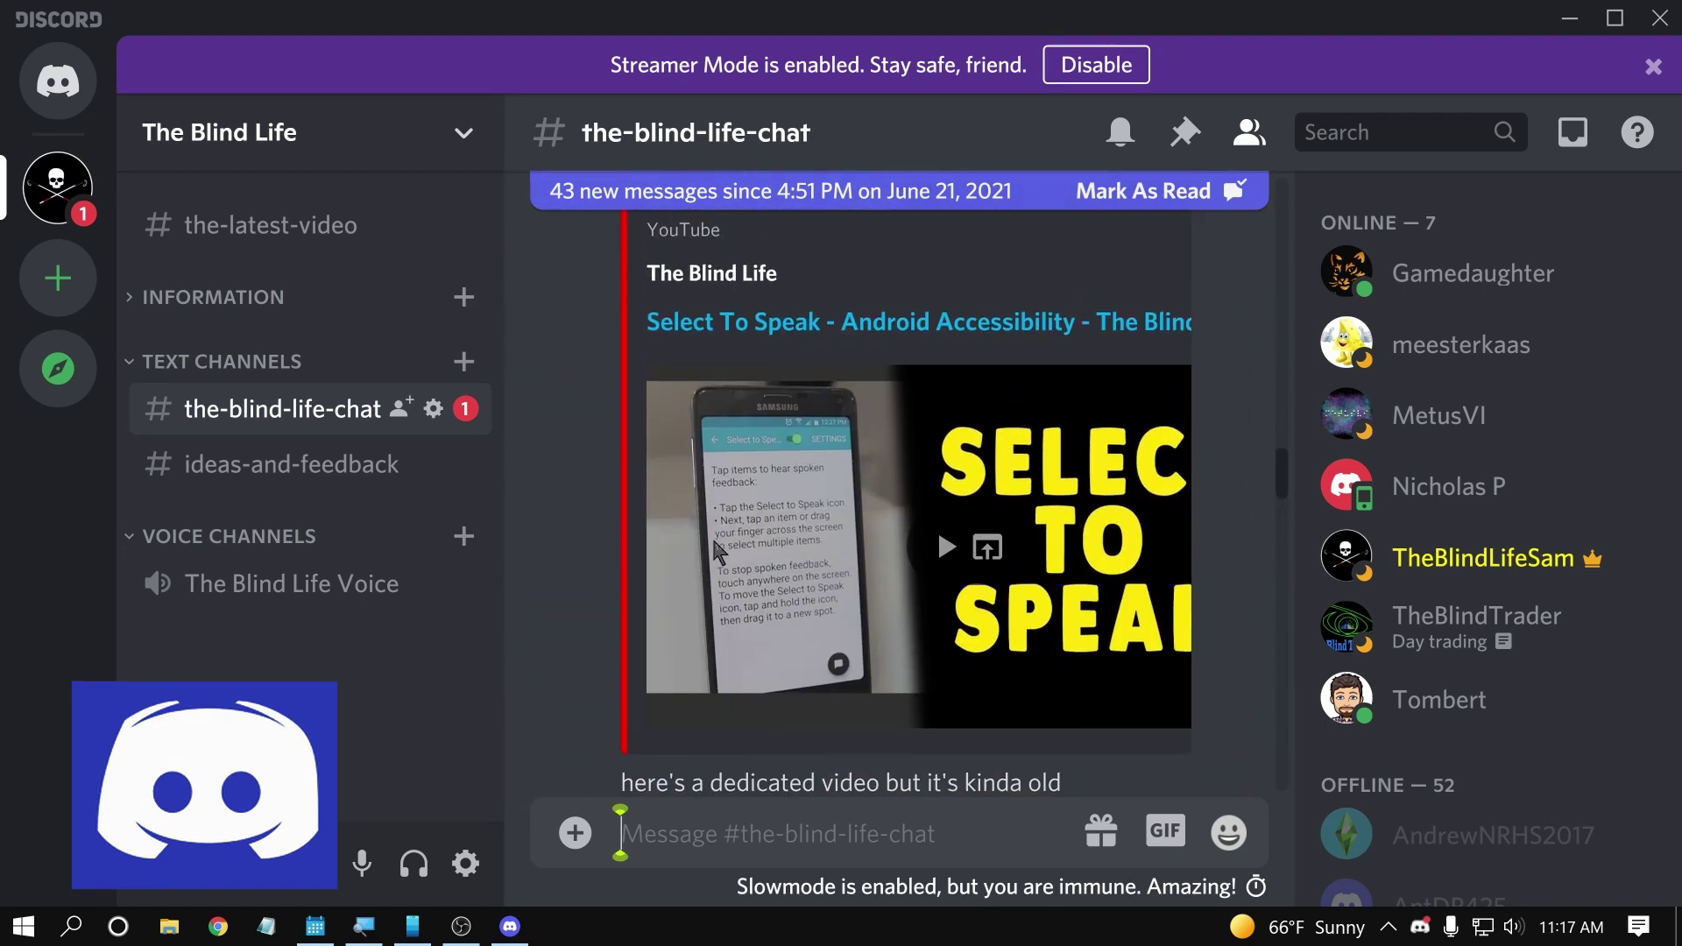
scroll(717, 551, up, 3)
scroll(716, 552, up, 6)
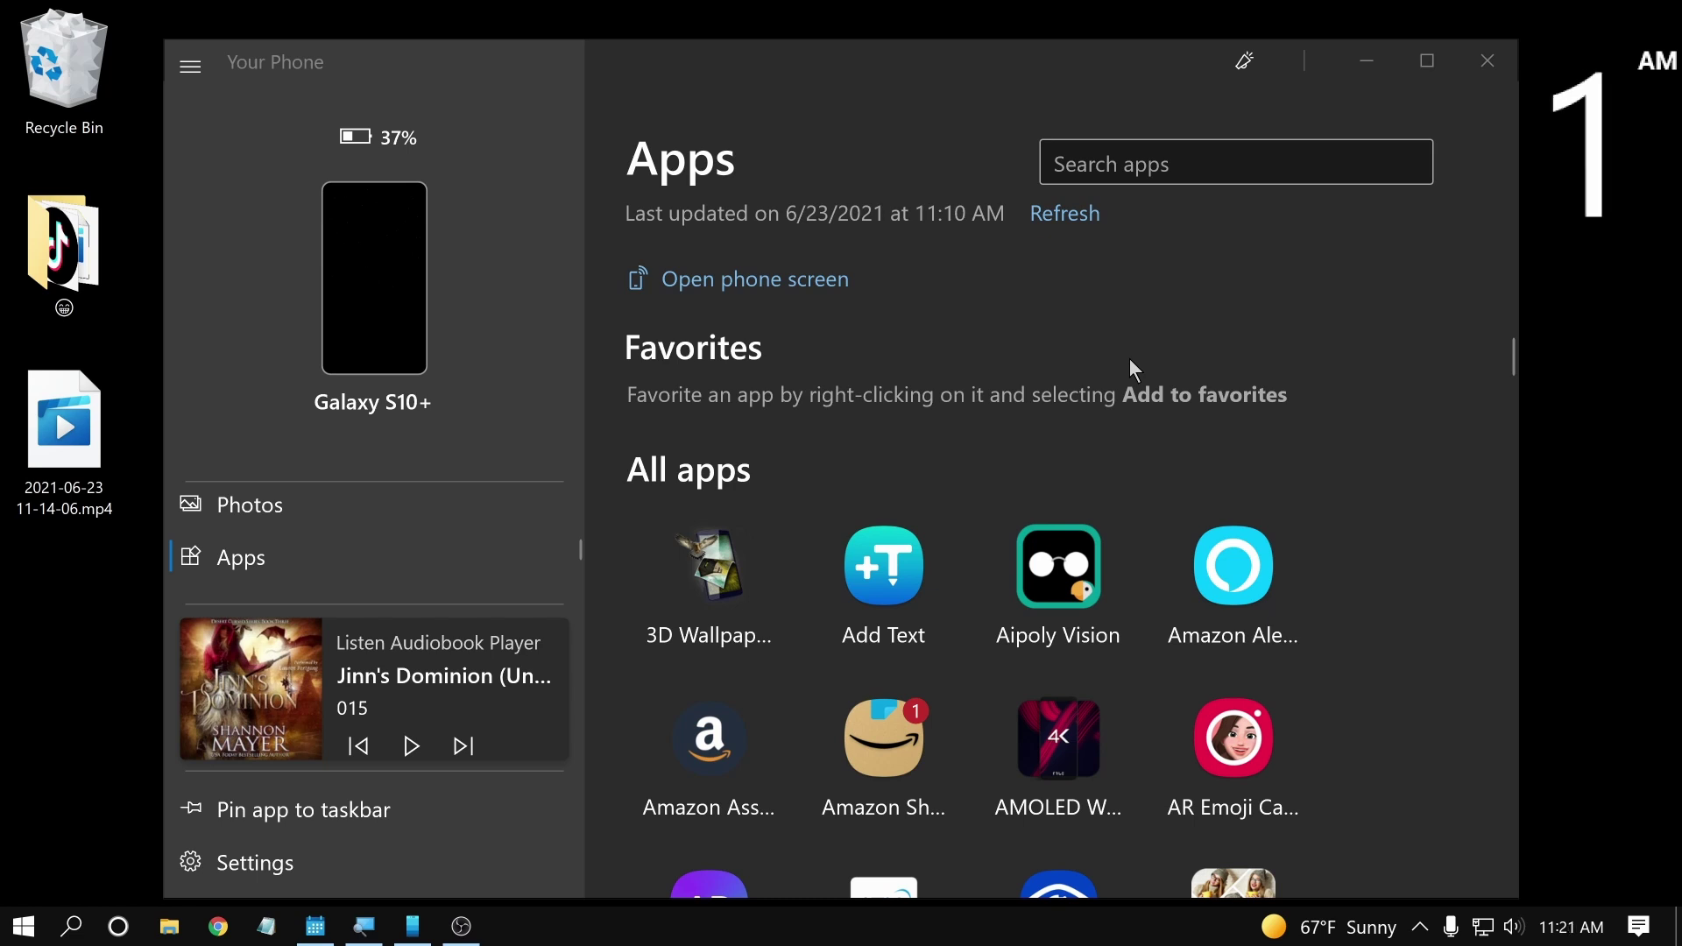
key(super+i)
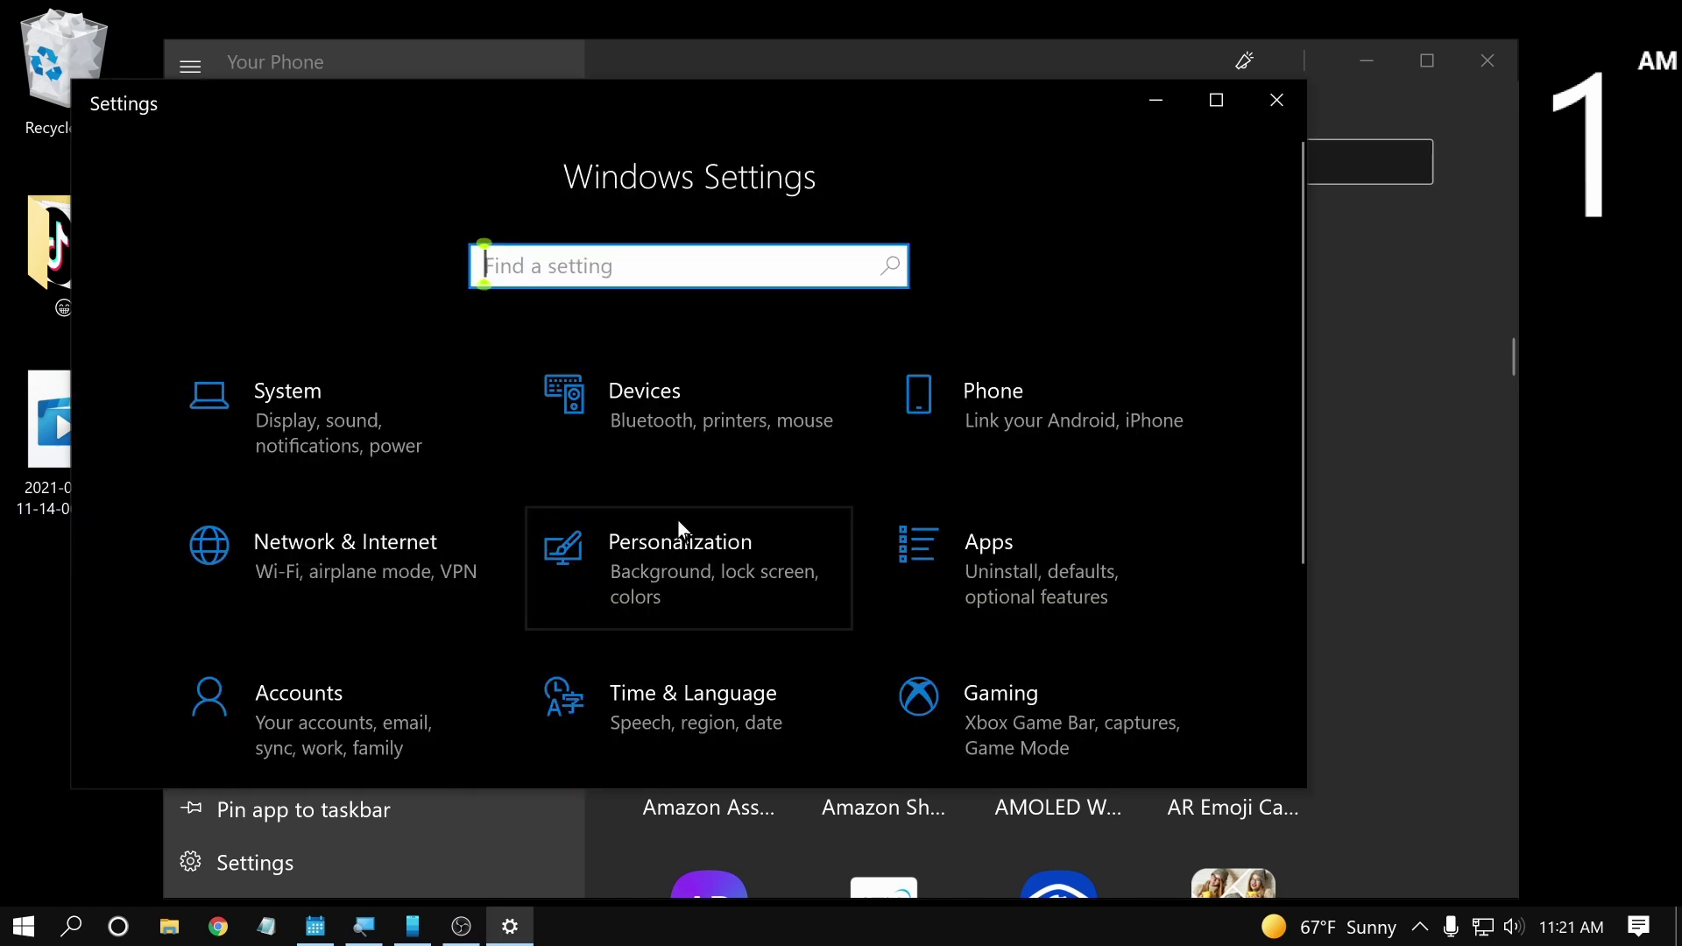
click(988, 388)
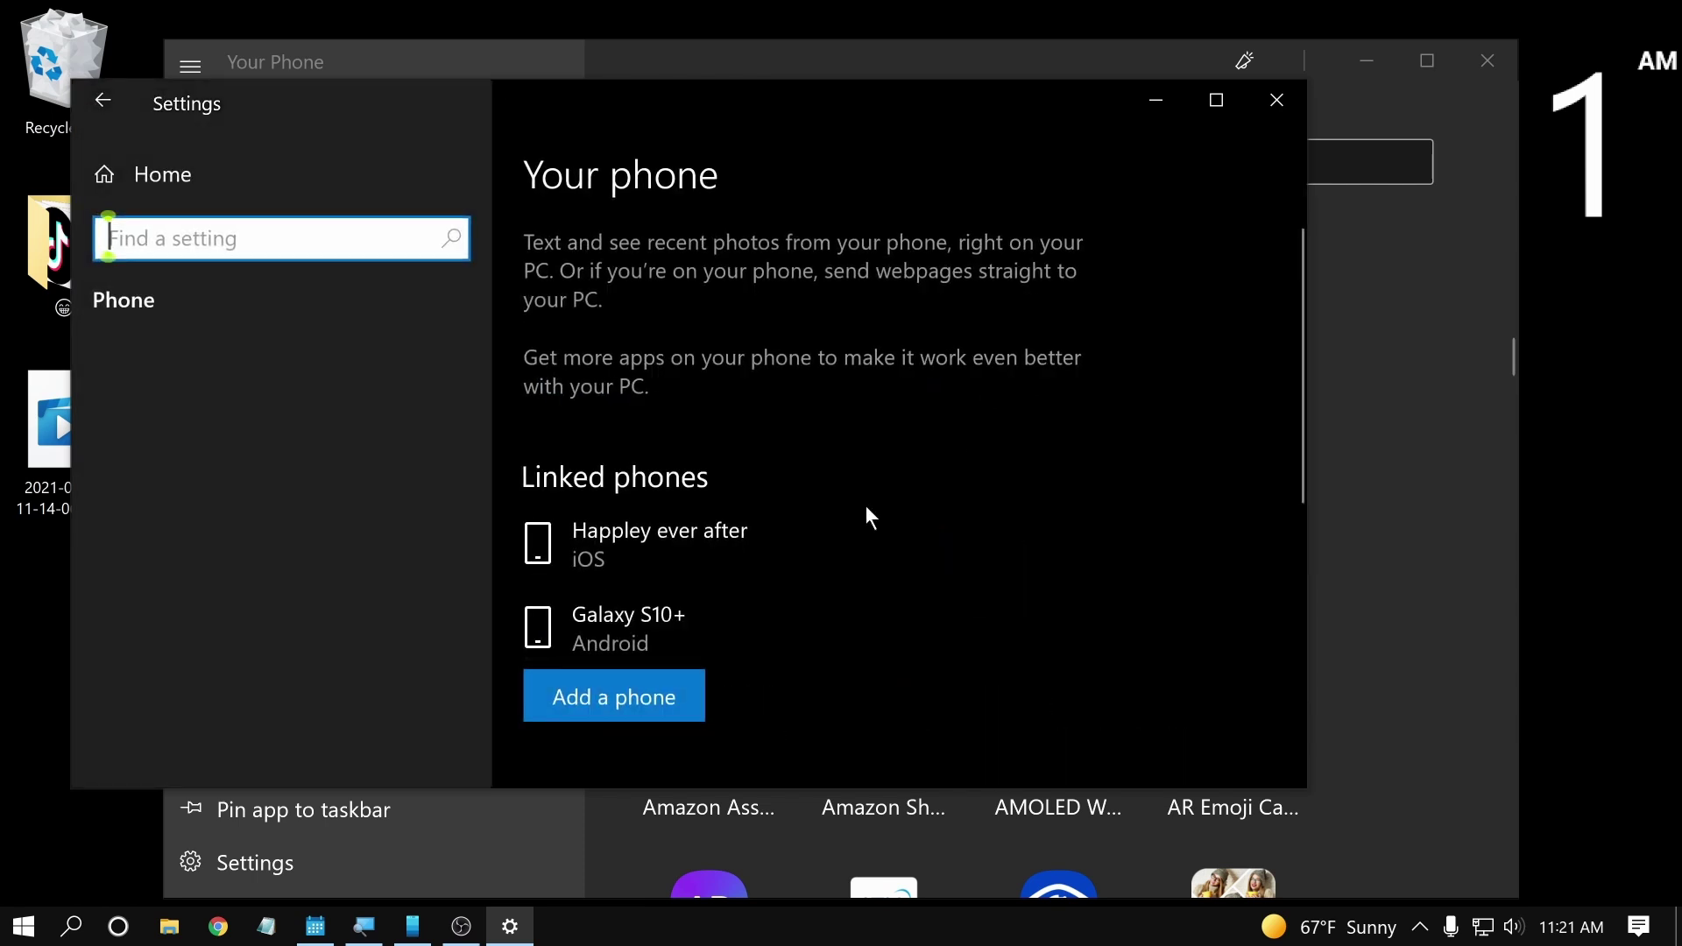
scroll(834, 518, down, 2)
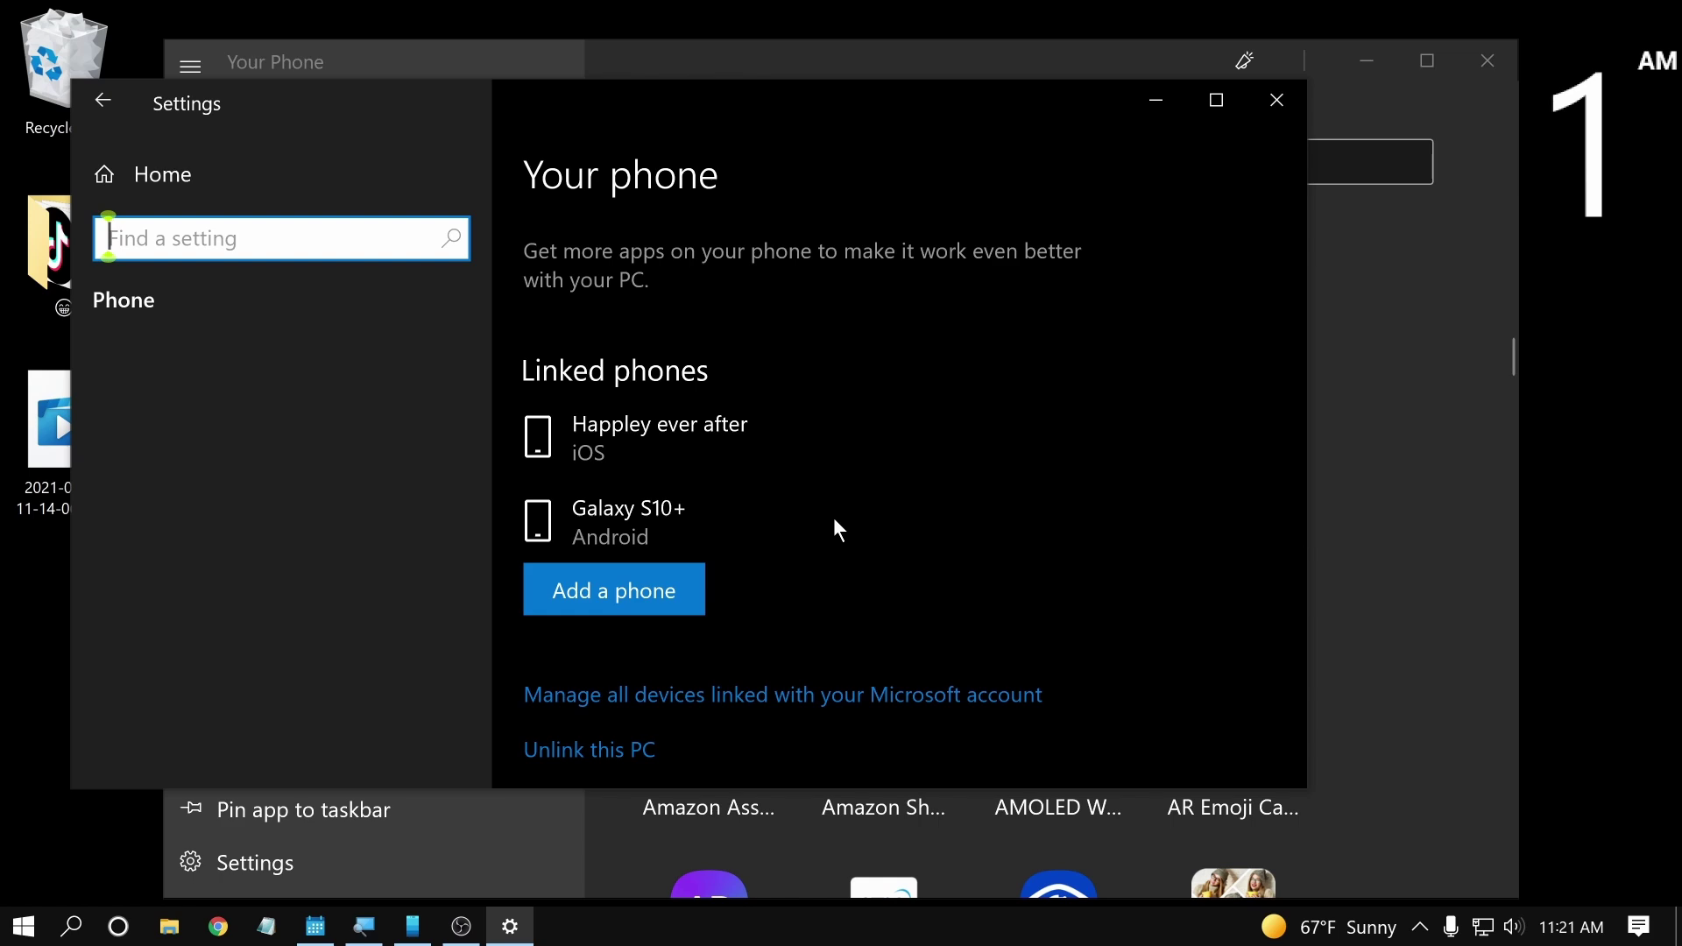
key(alt+F4)
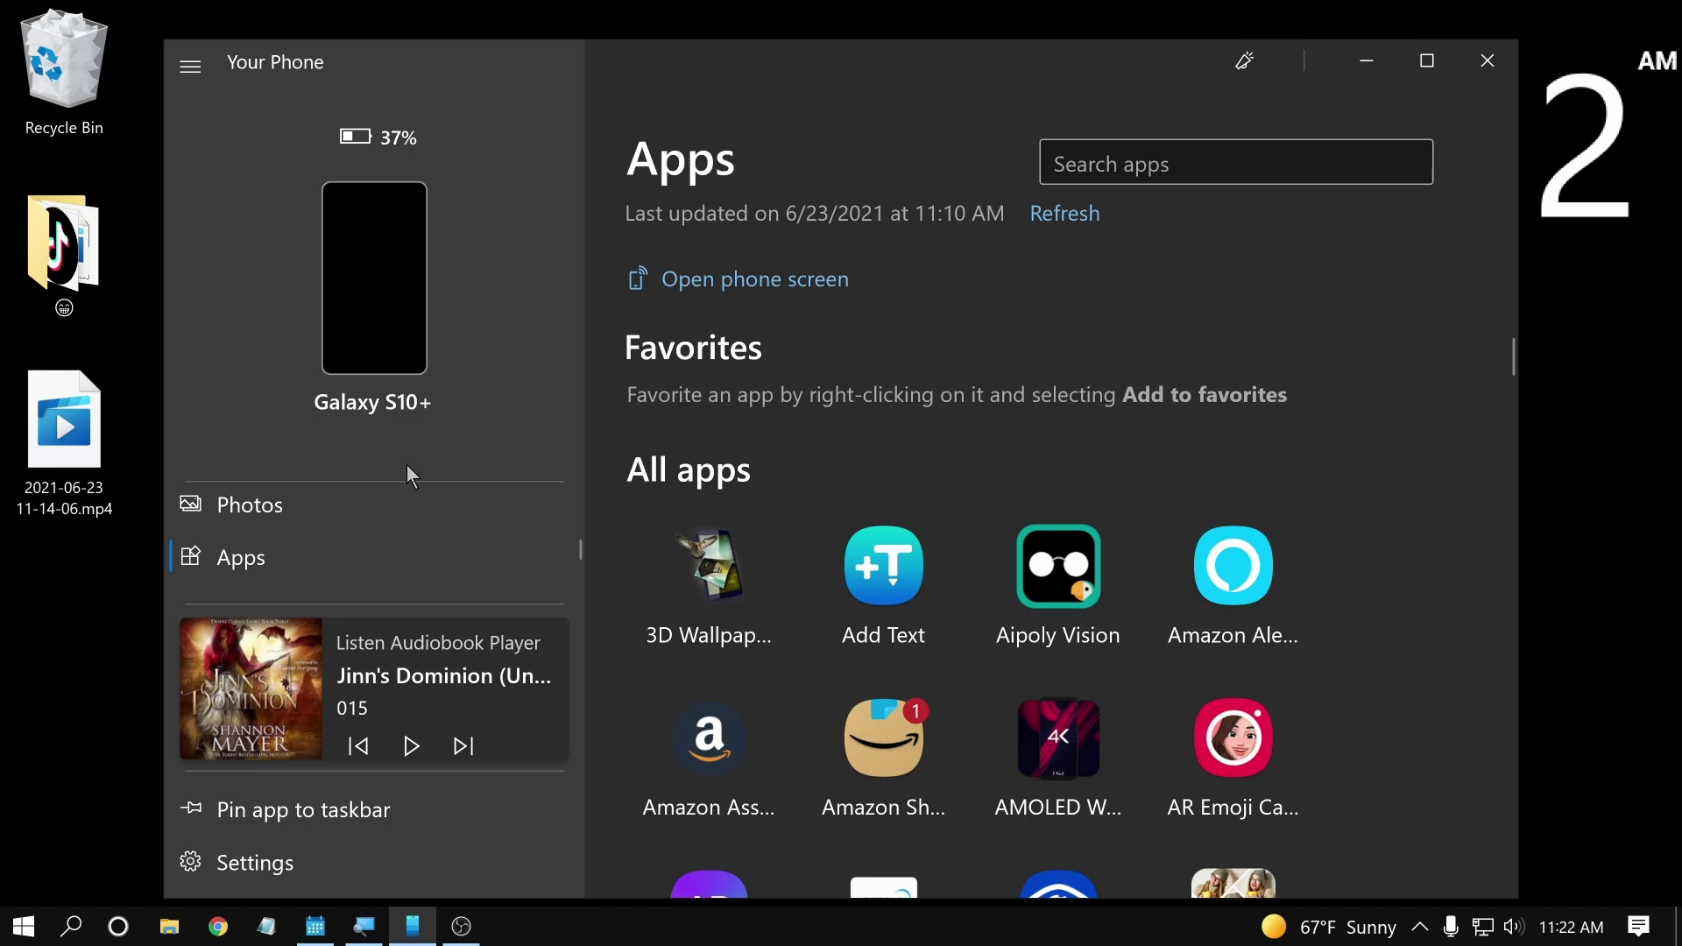
key(super)
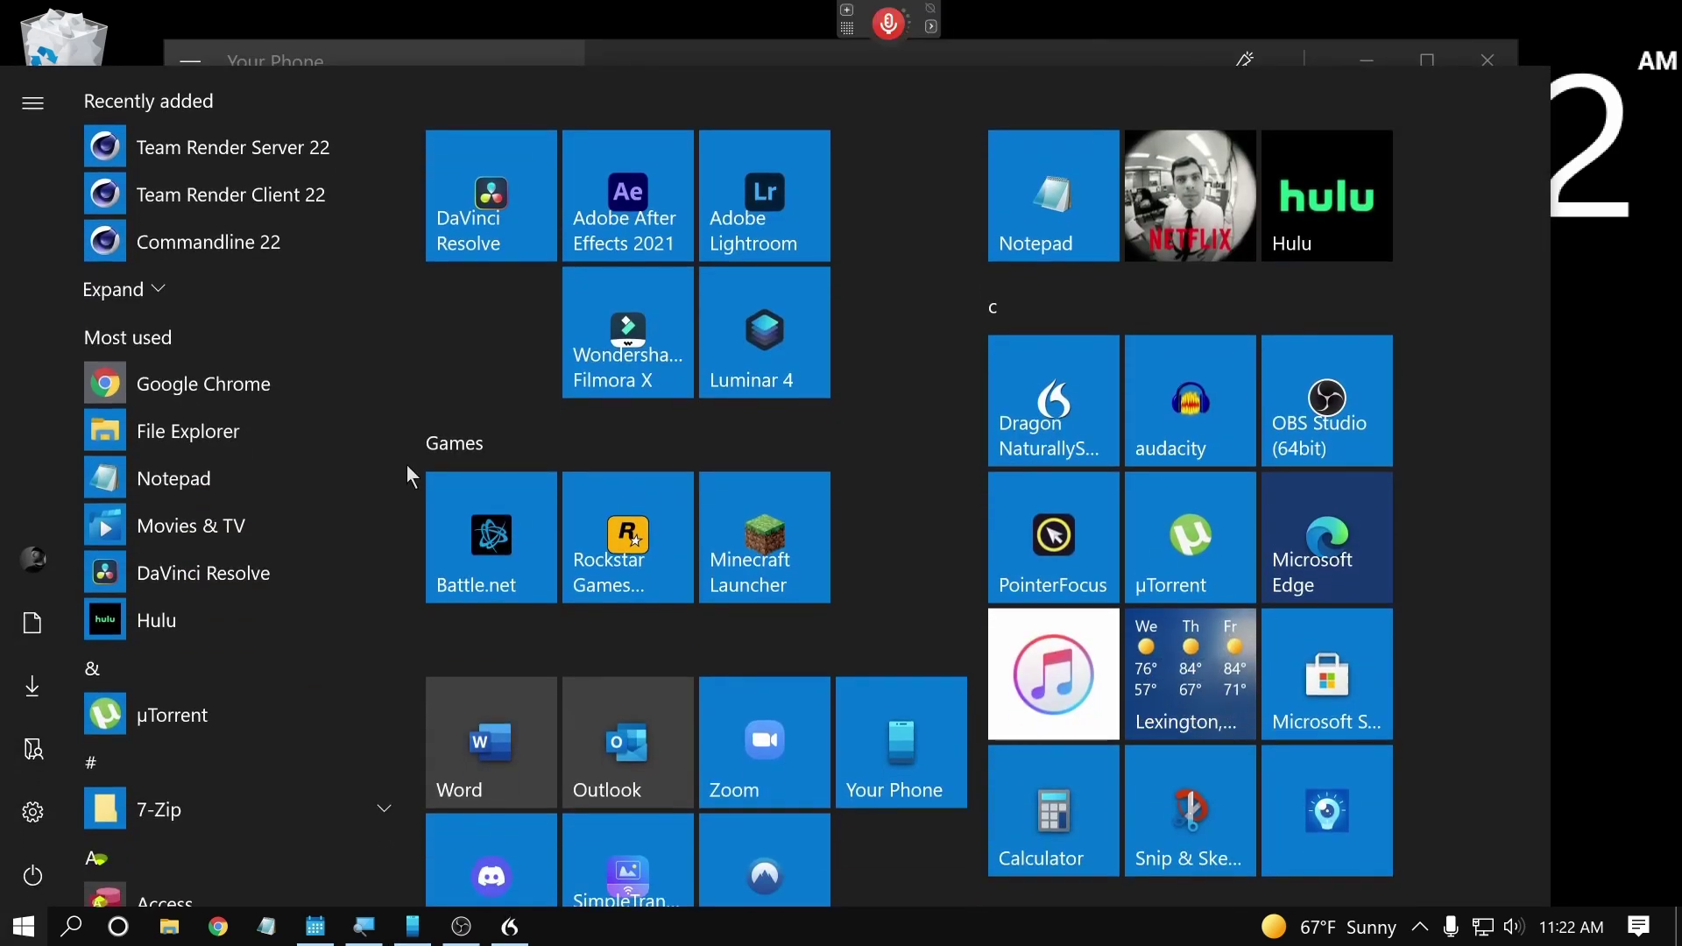
text(yourp)
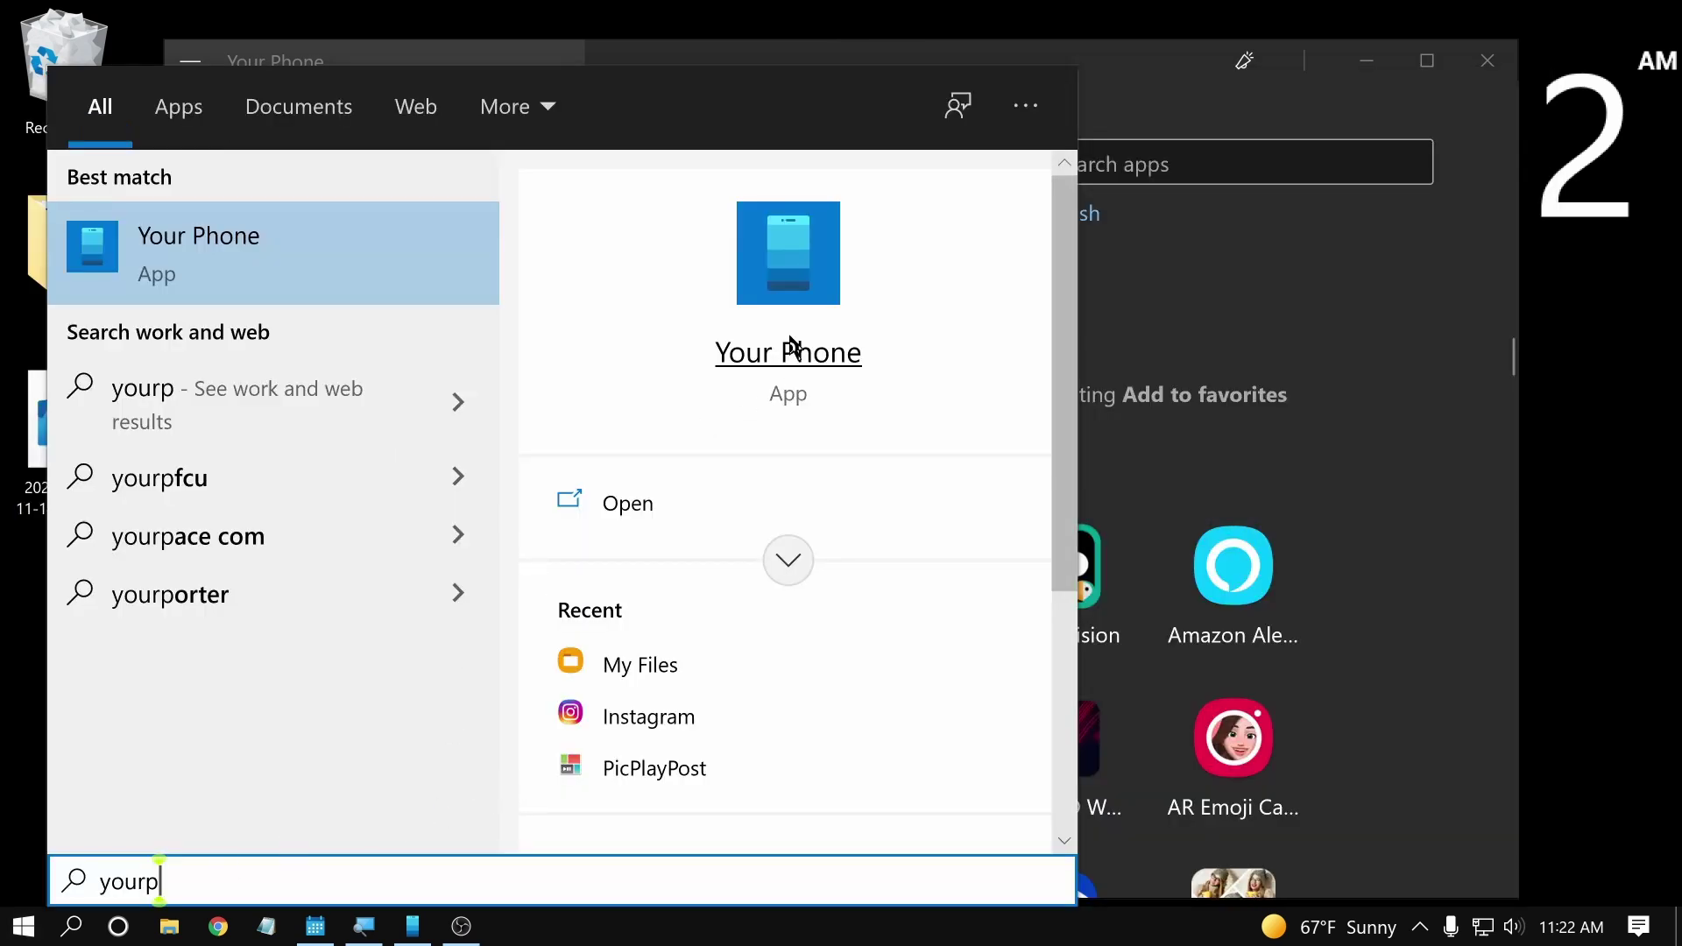
key(super)
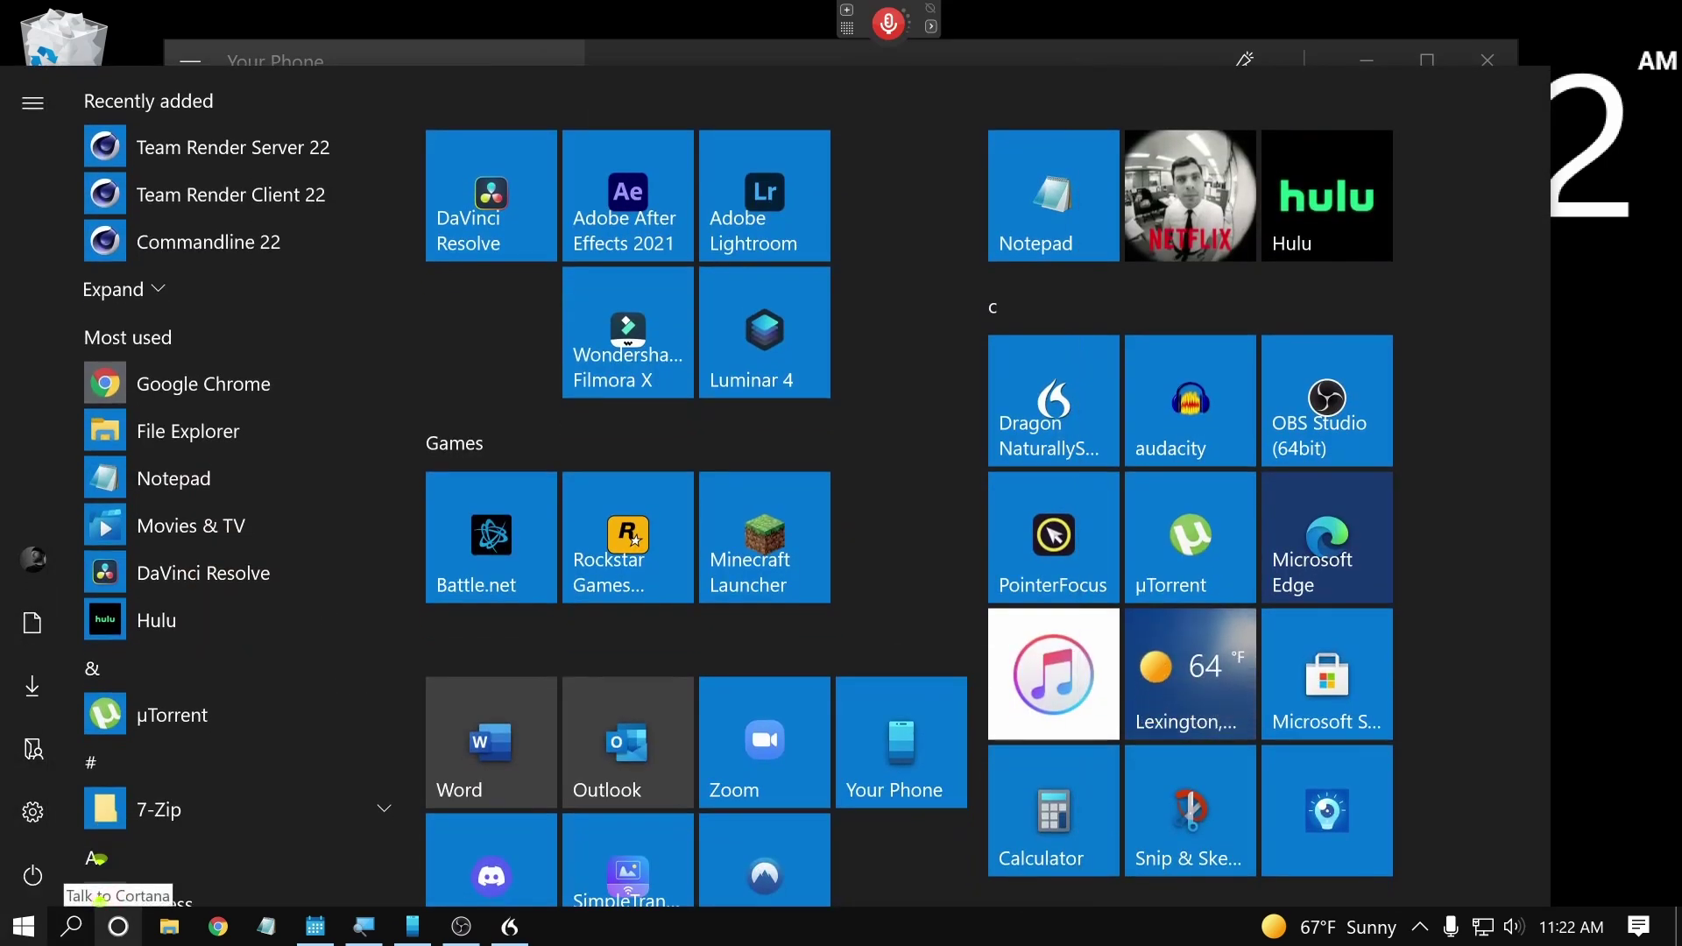
key(Escape)
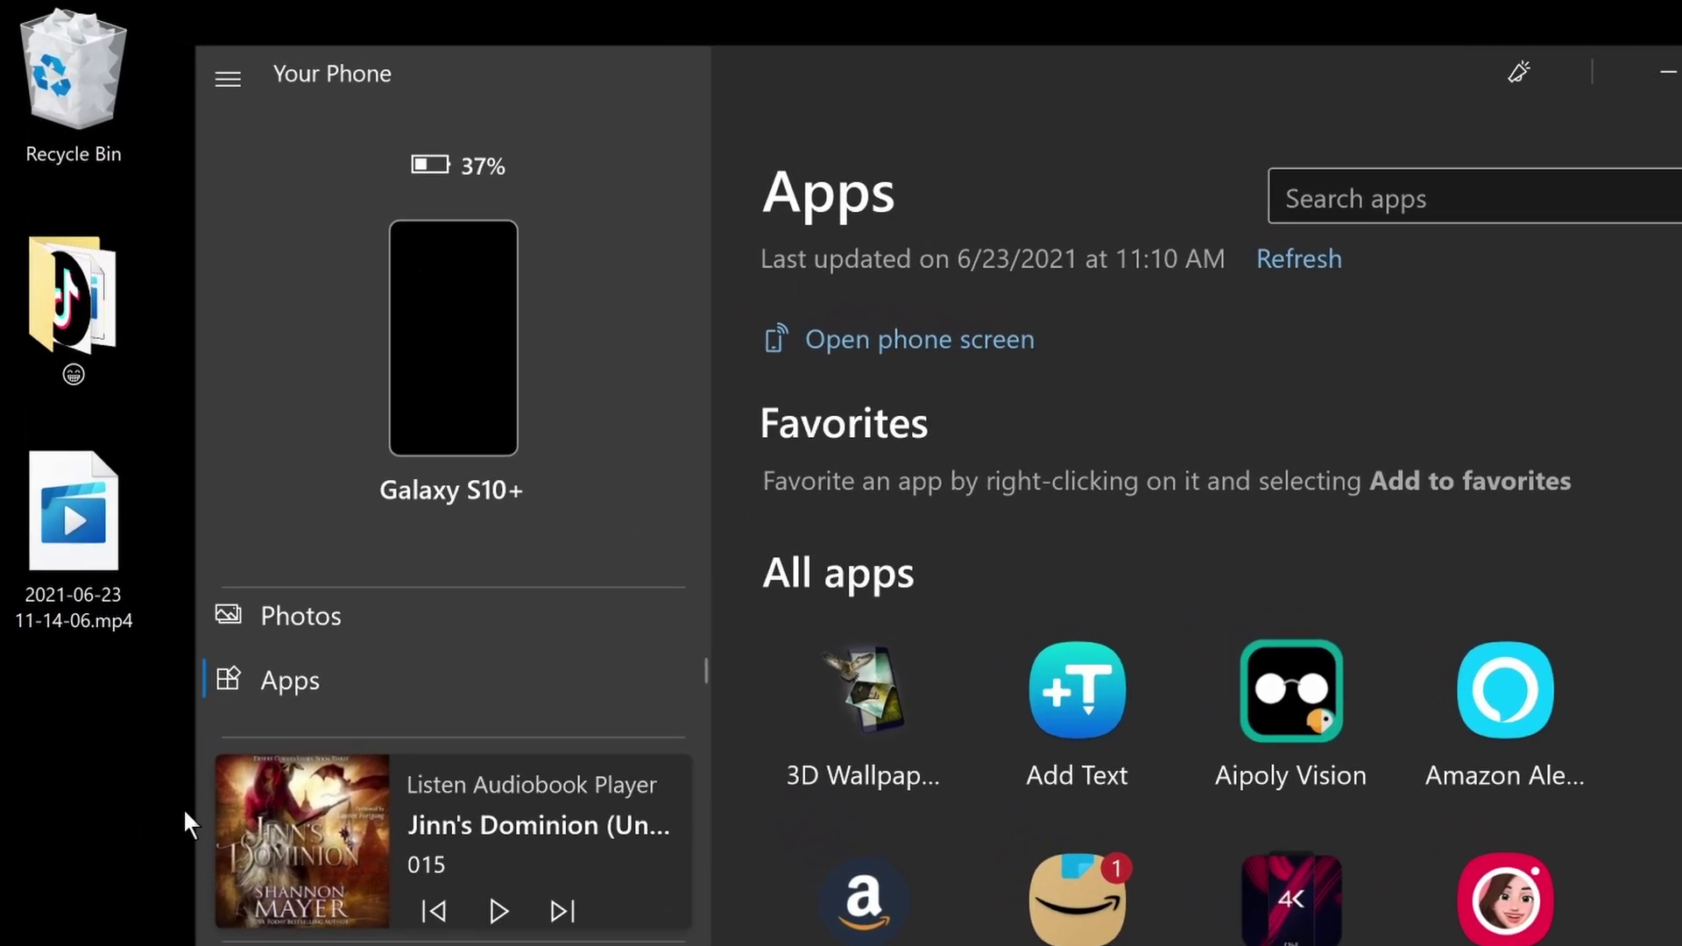
Show the phone's notifications list in Your Phone
mouse_move(325, 256)
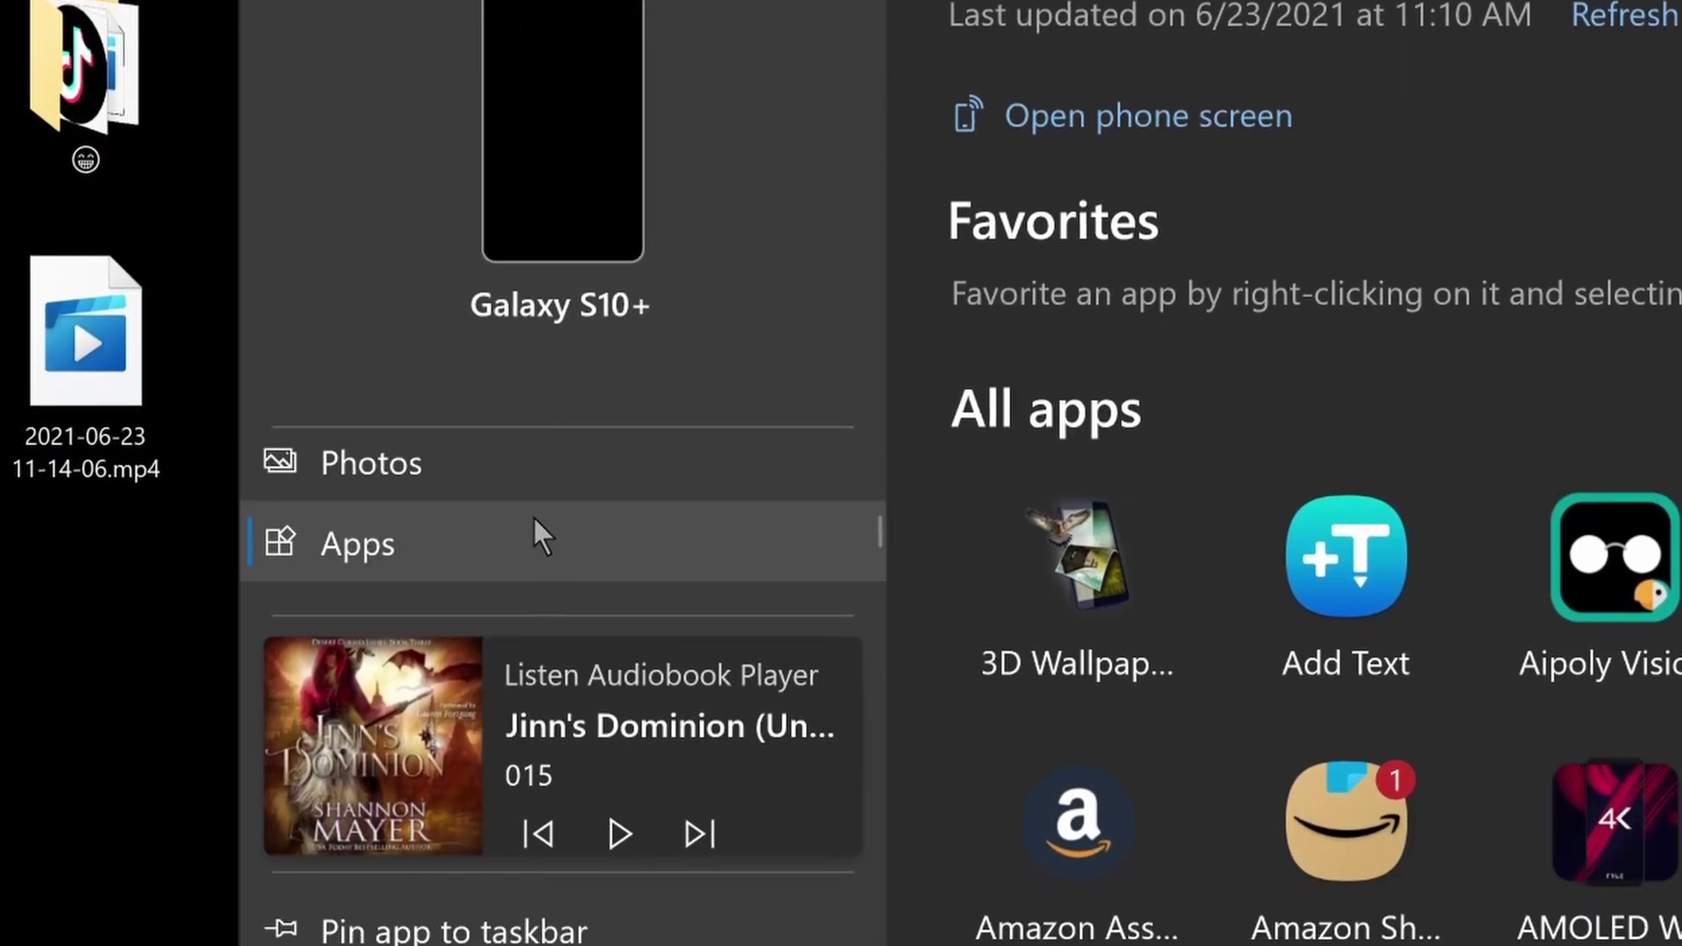
scroll(537, 516, down, 1)
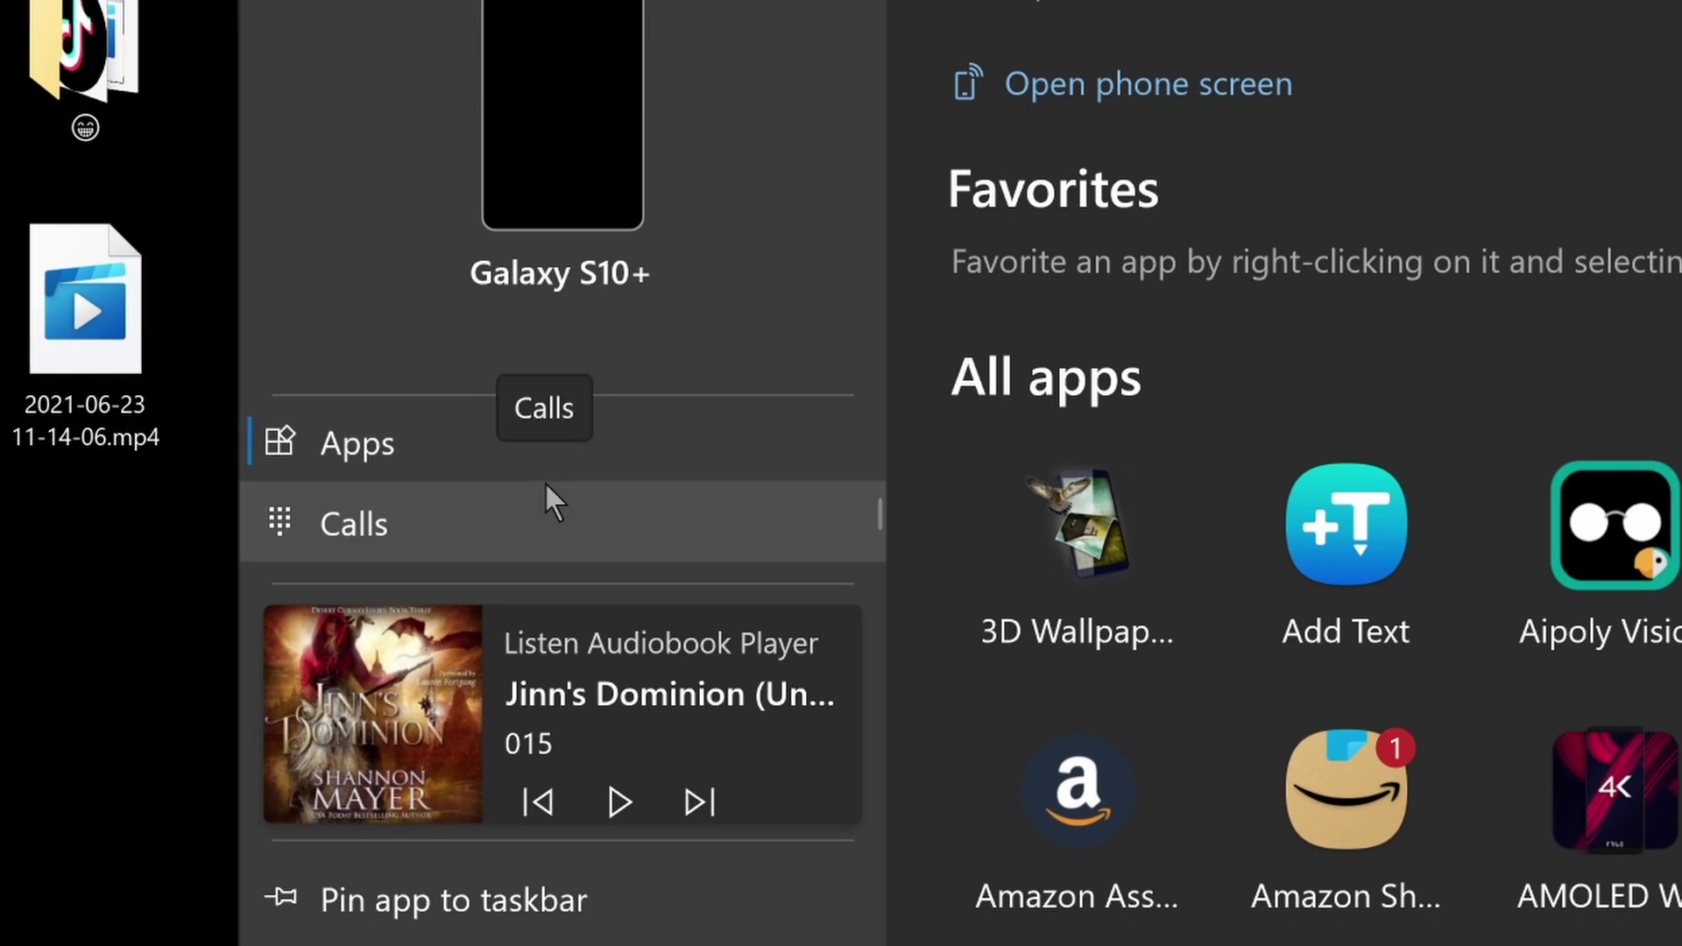
scroll(545, 483, up, 3)
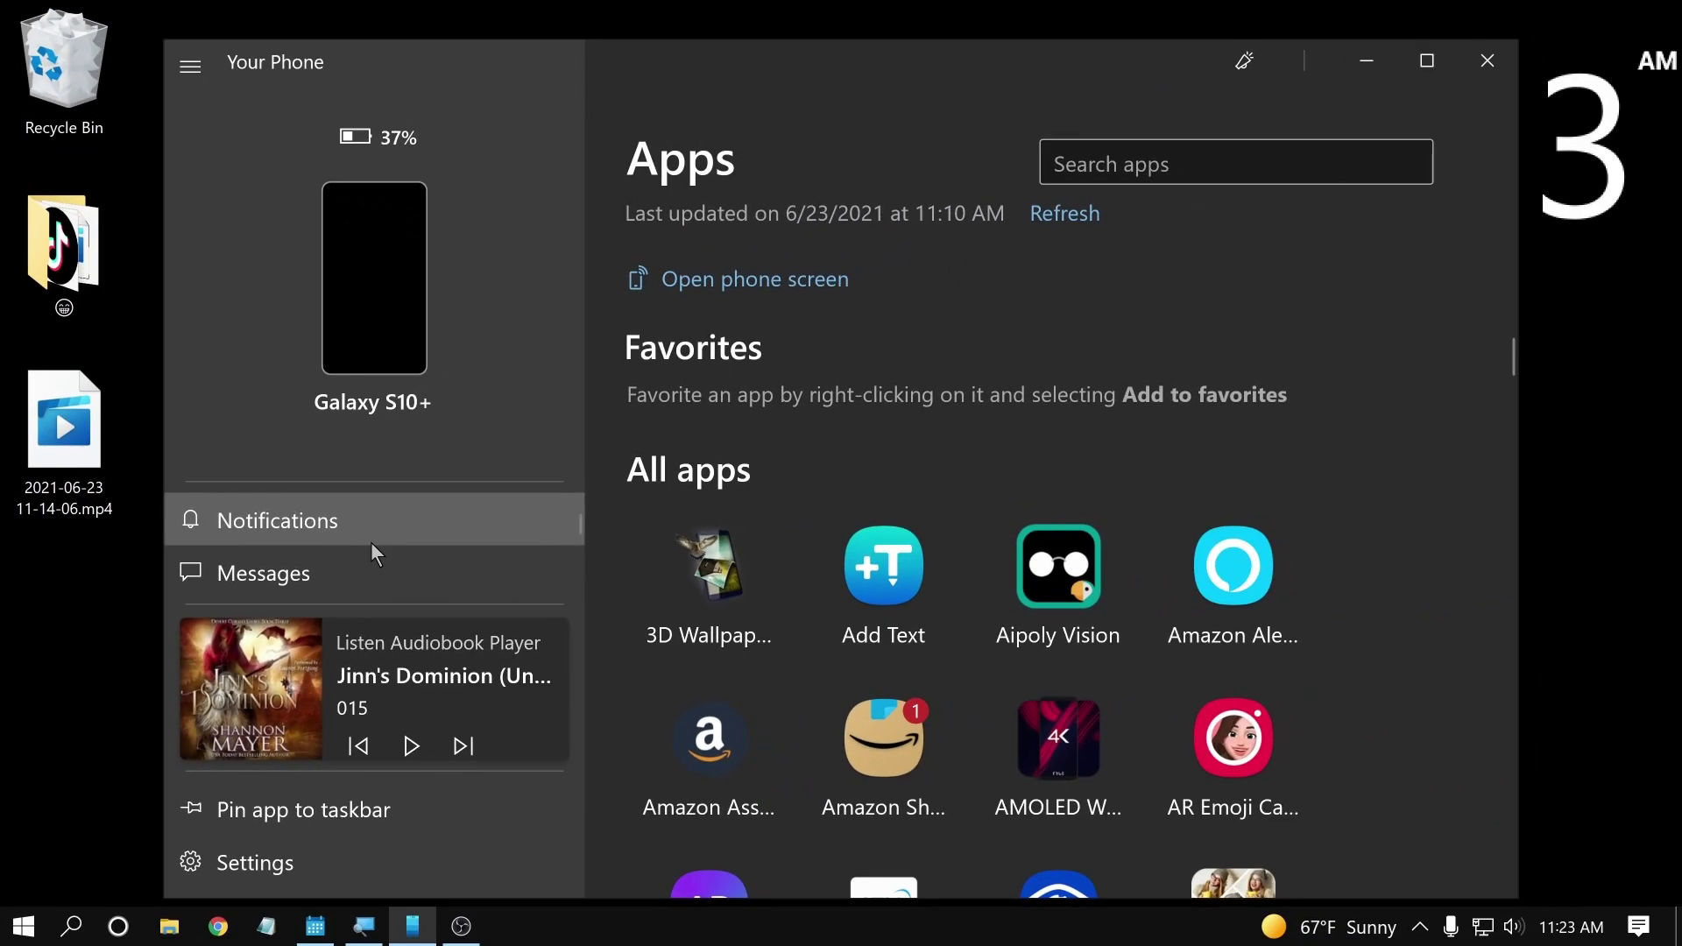
click(372, 545)
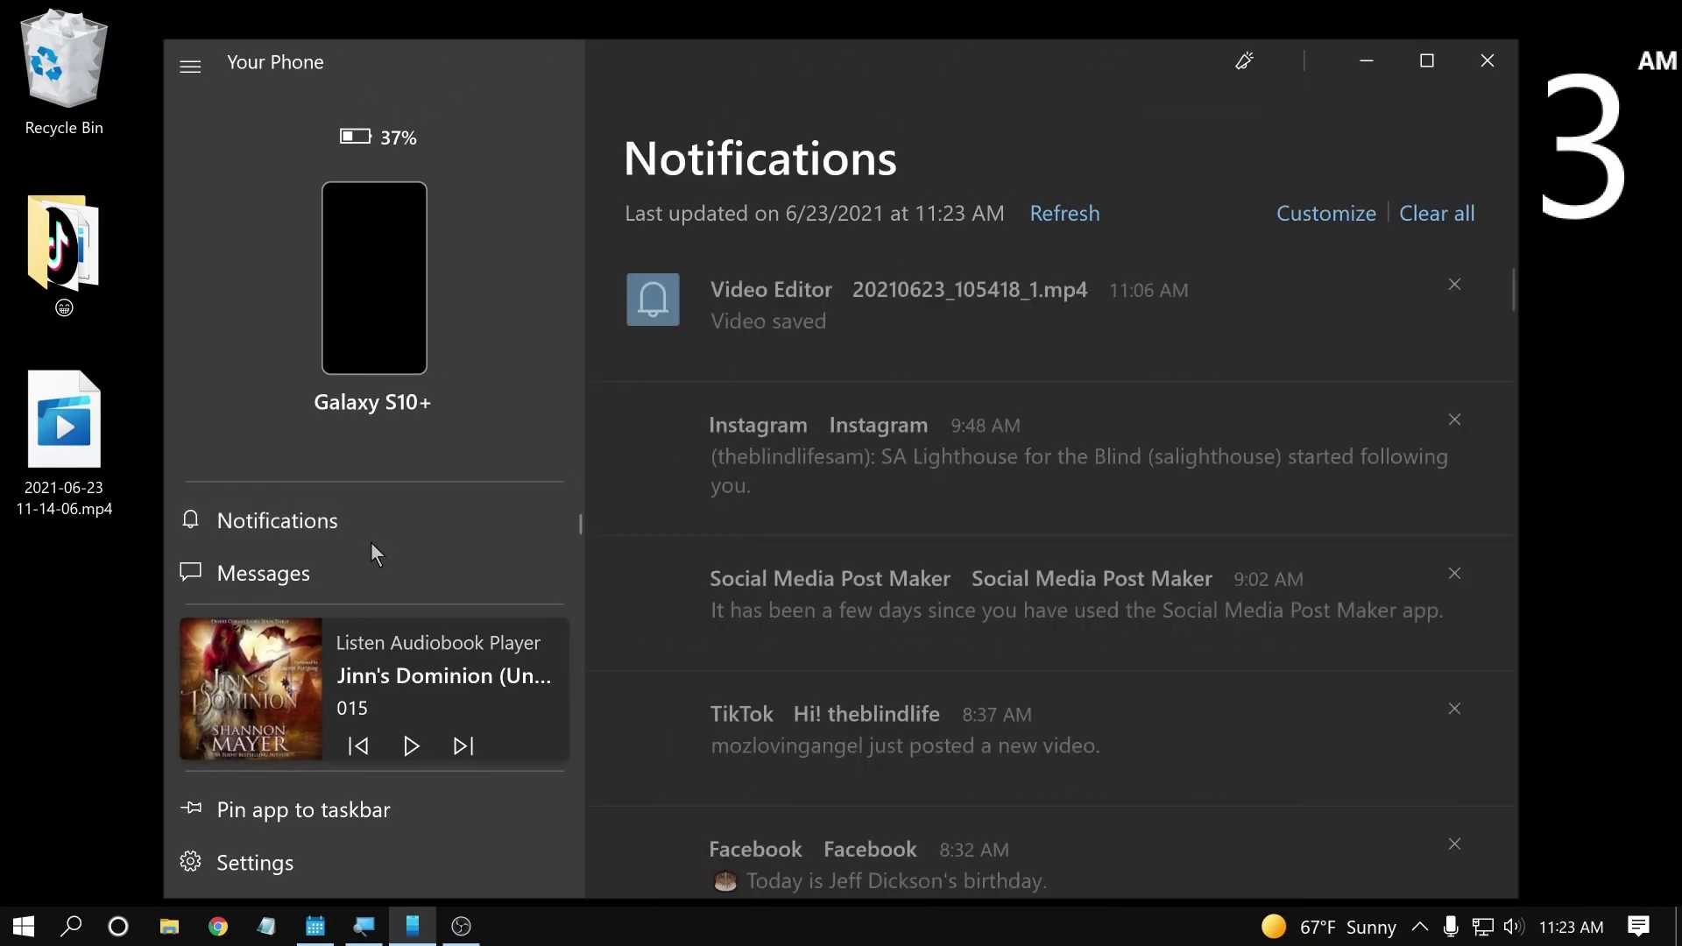
Scroll through the notifications, then switch to the phone's text conversations
scroll(902, 428, down, 1)
scroll(902, 427, down, 4)
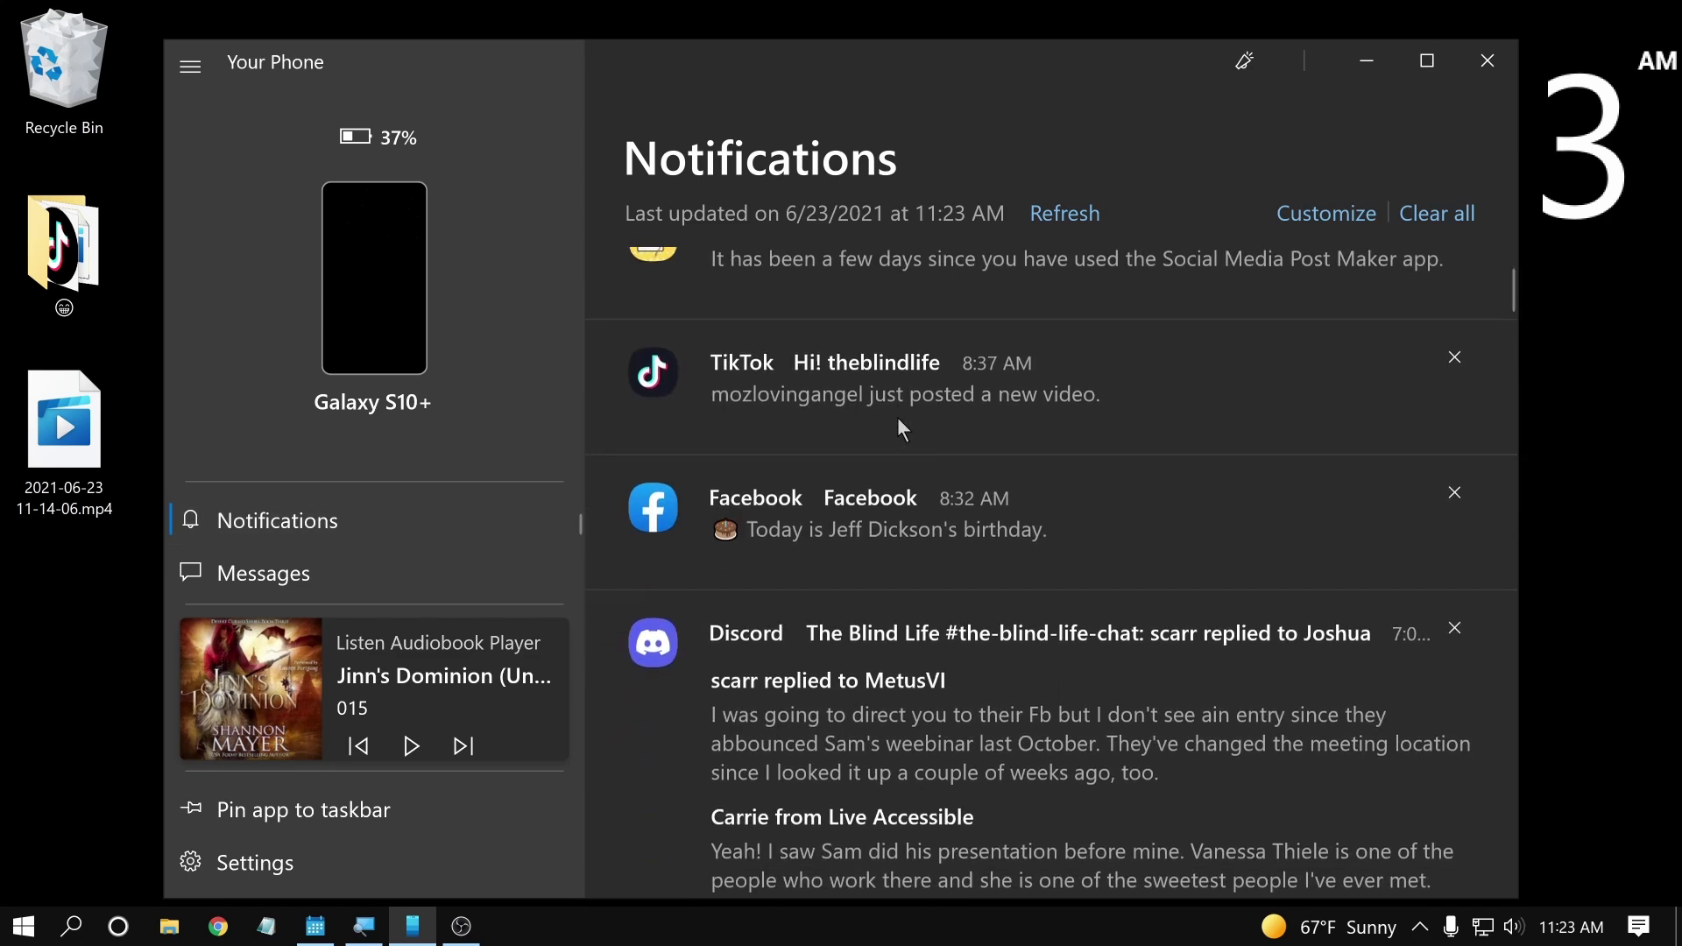
scroll(896, 419, up, 2)
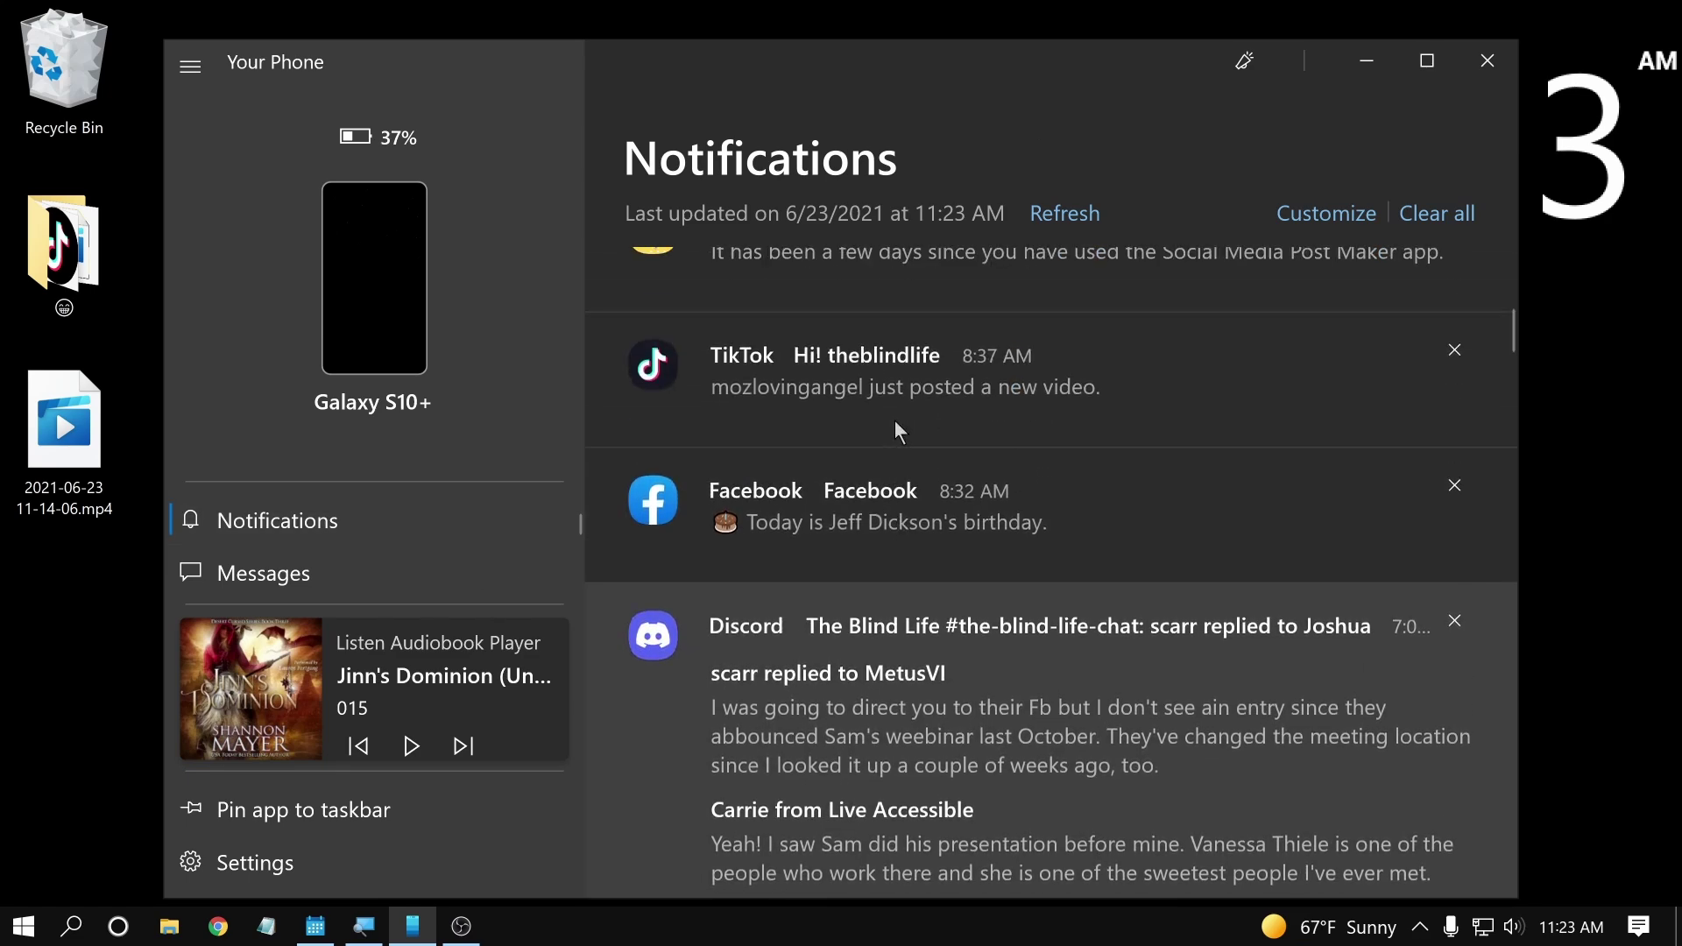
click(357, 563)
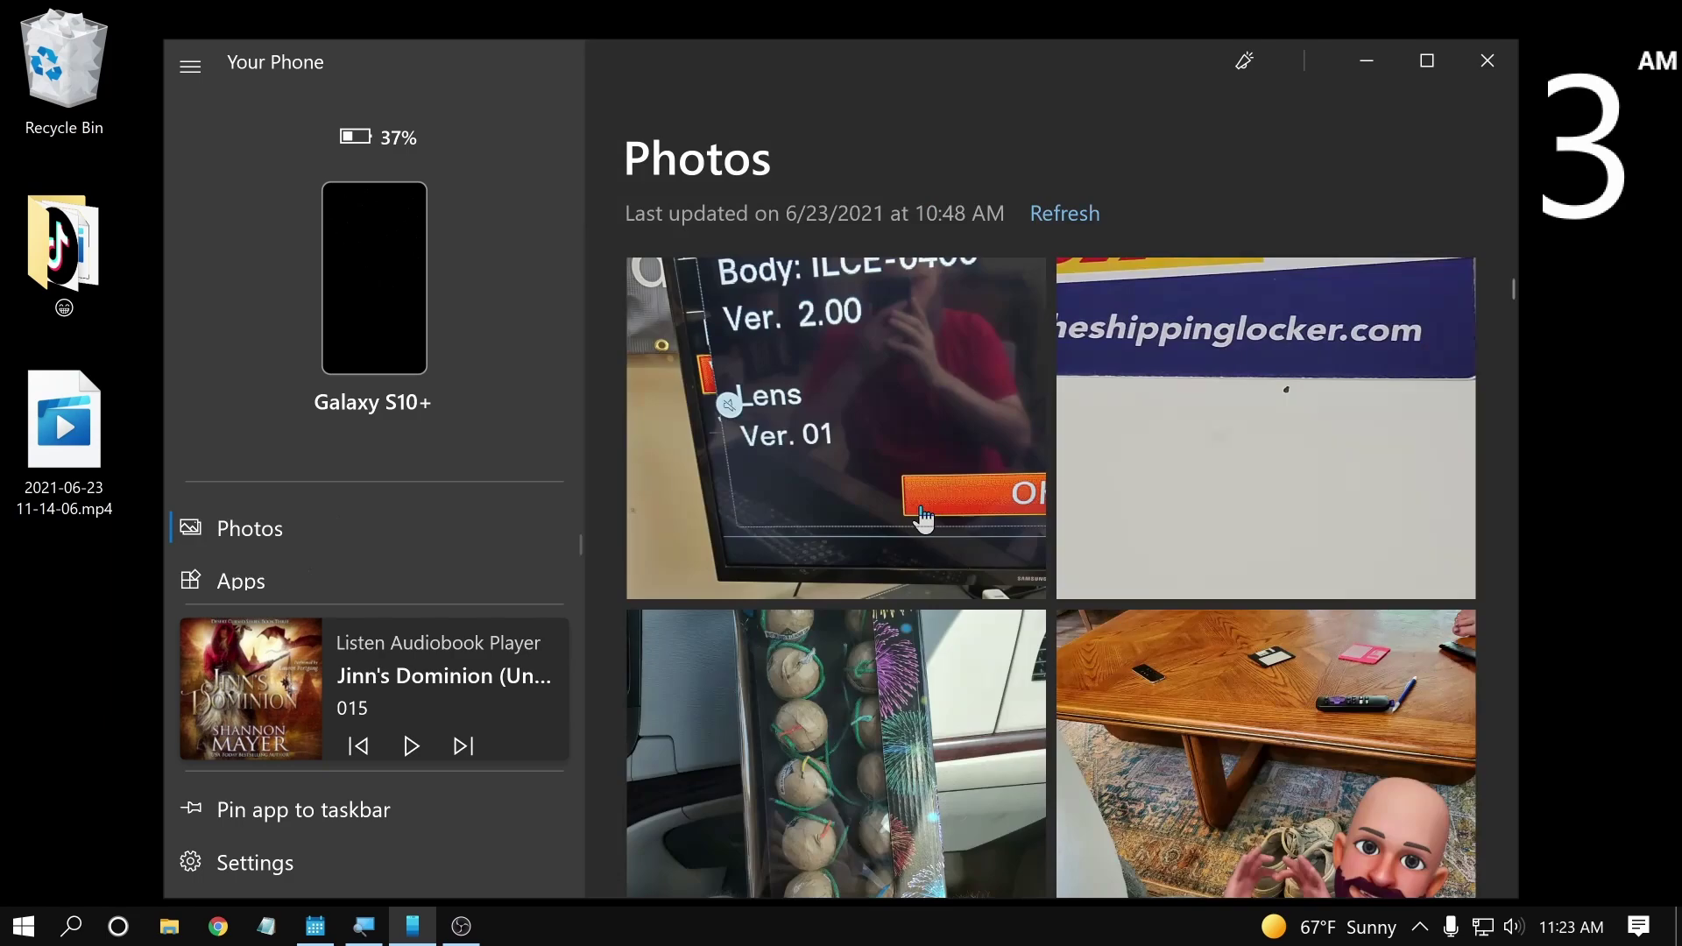
Scroll through the phone's recent pictures on the Photos page
scroll(1352, 569, down, 1)
scroll(1352, 570, down, 5)
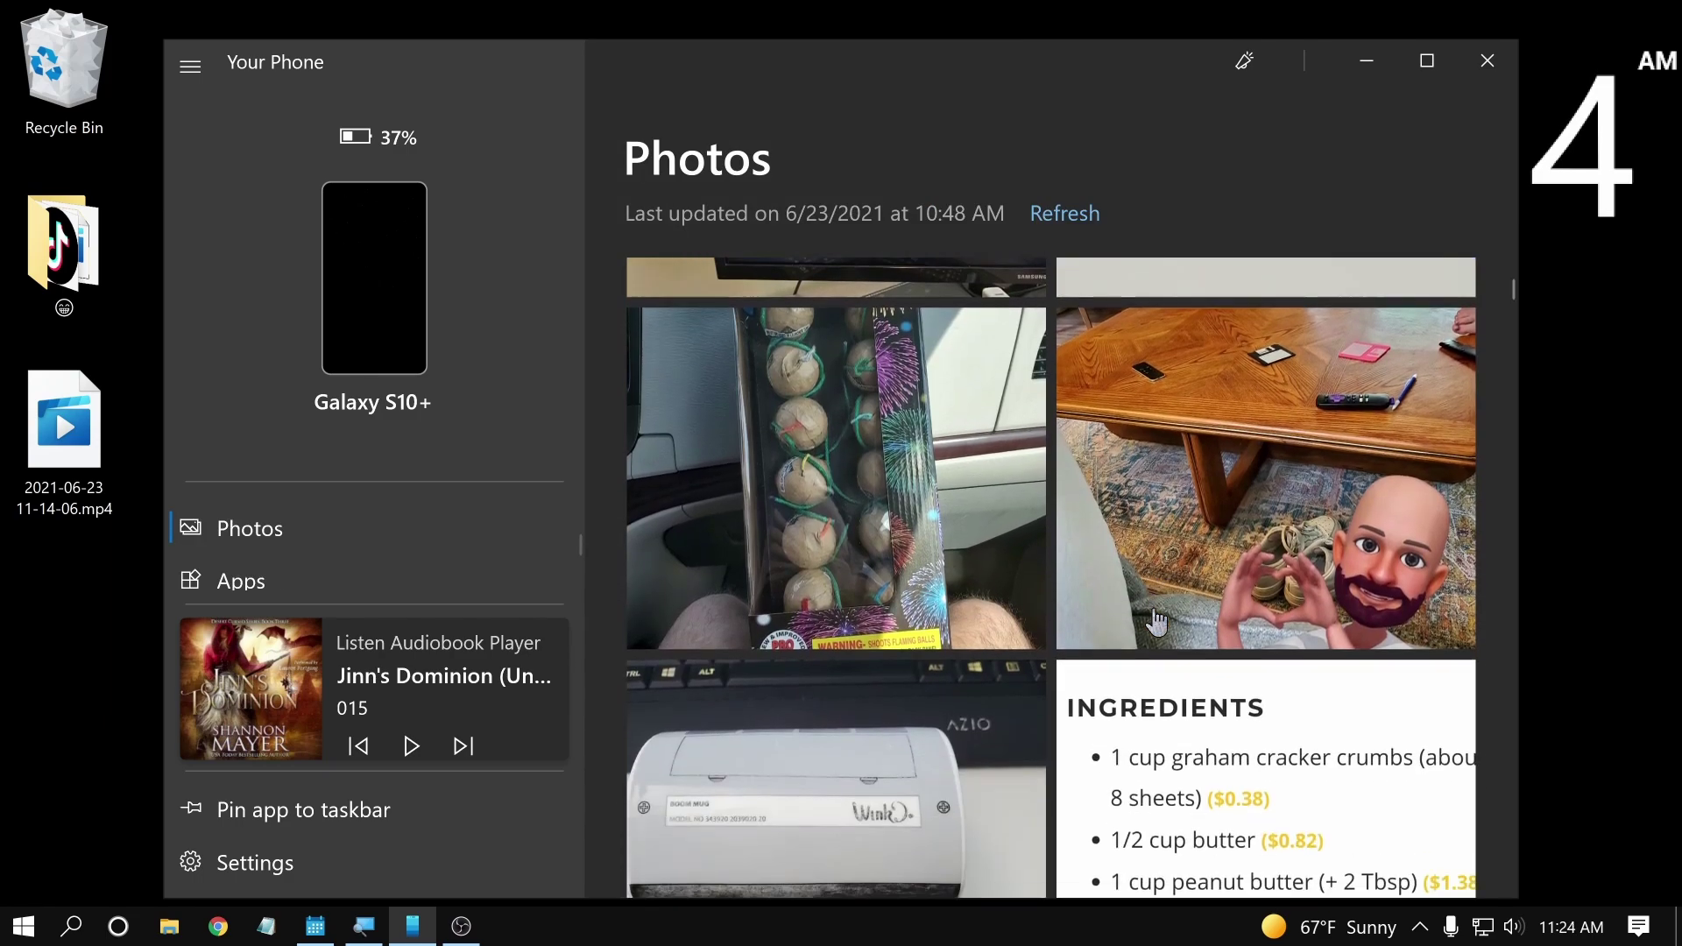
scroll(1153, 624, up, 5)
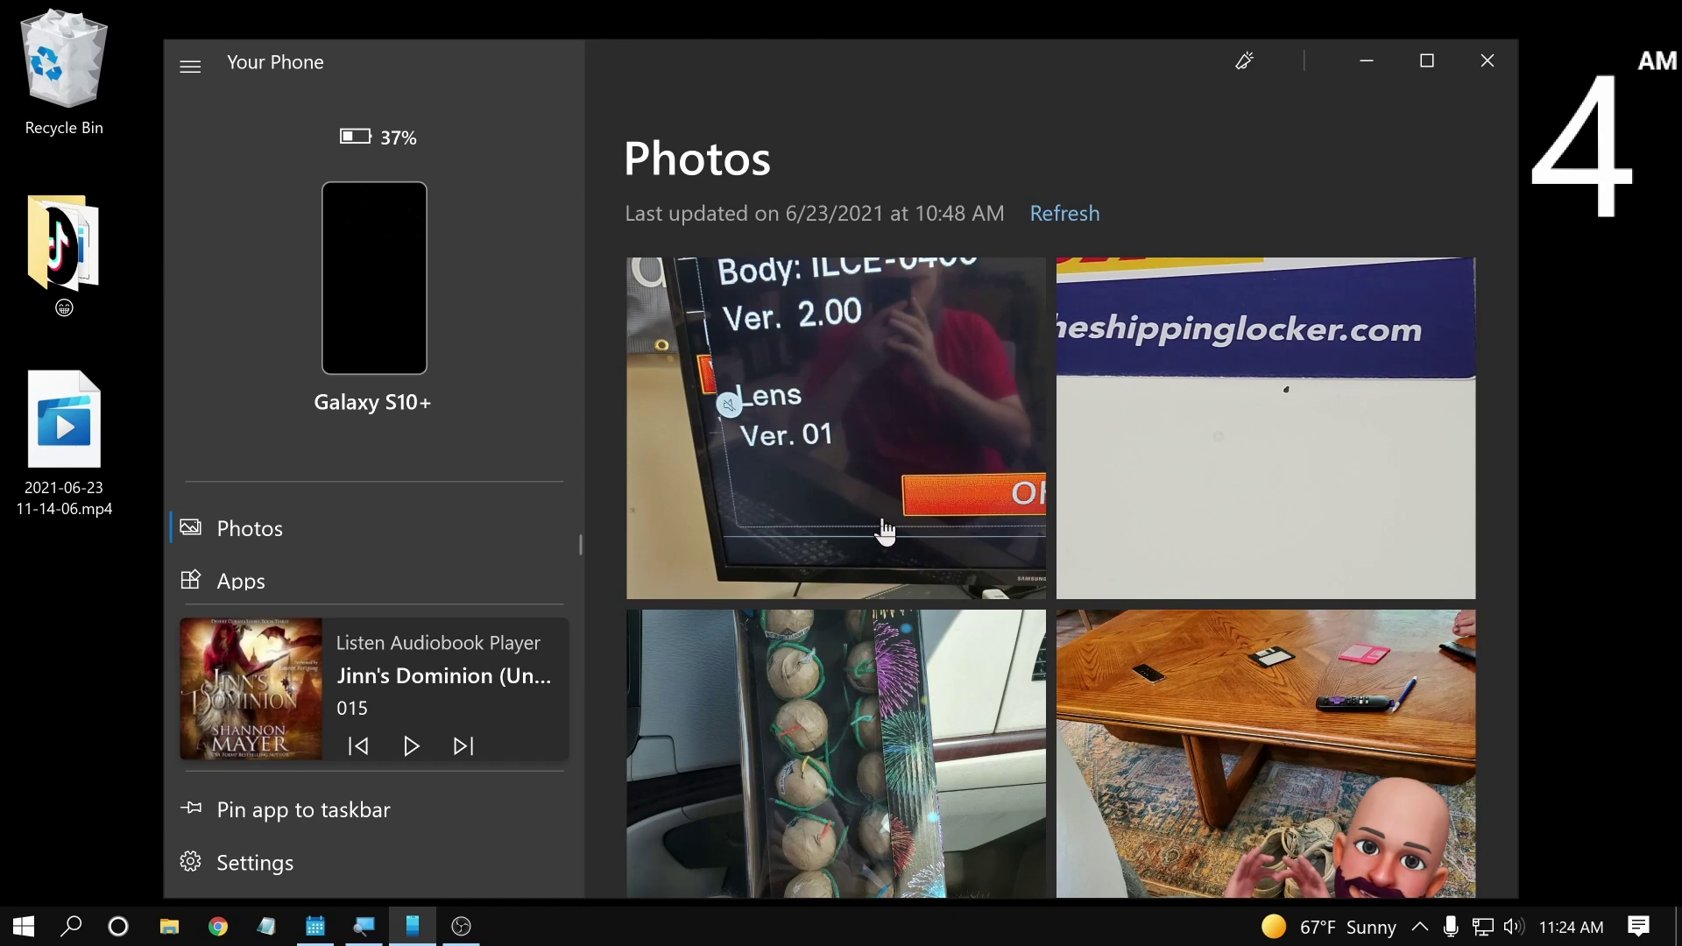
Browse the phone's app grid, then start a new blank text message
click(245, 580)
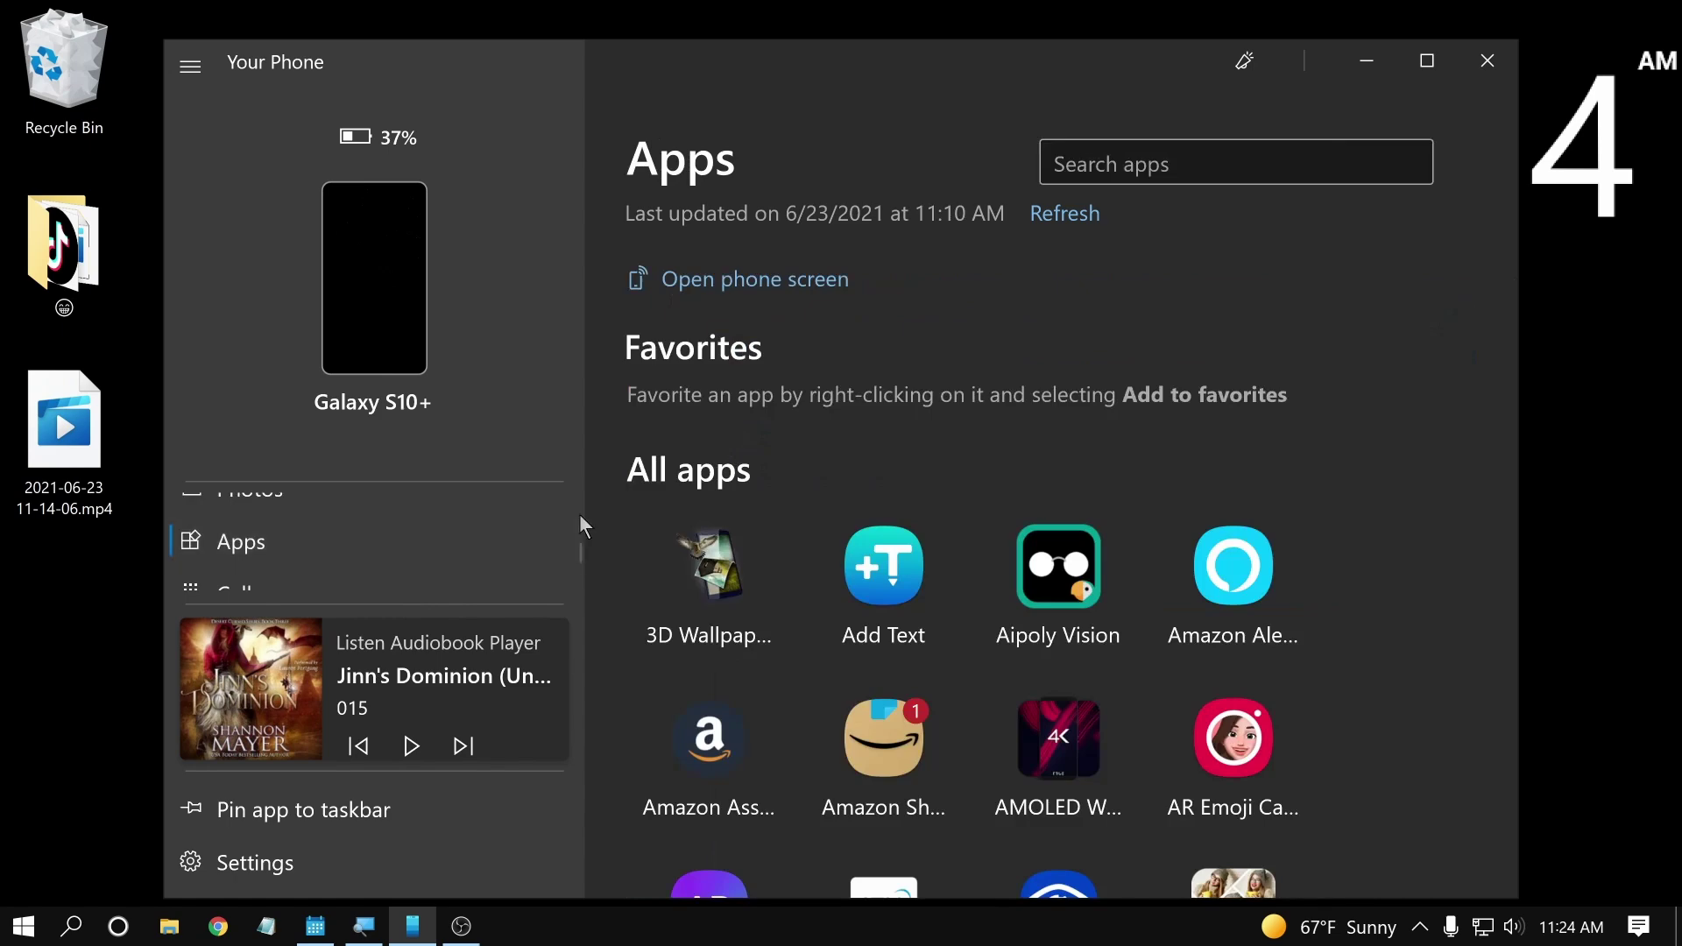
scroll(940, 488, down, 15)
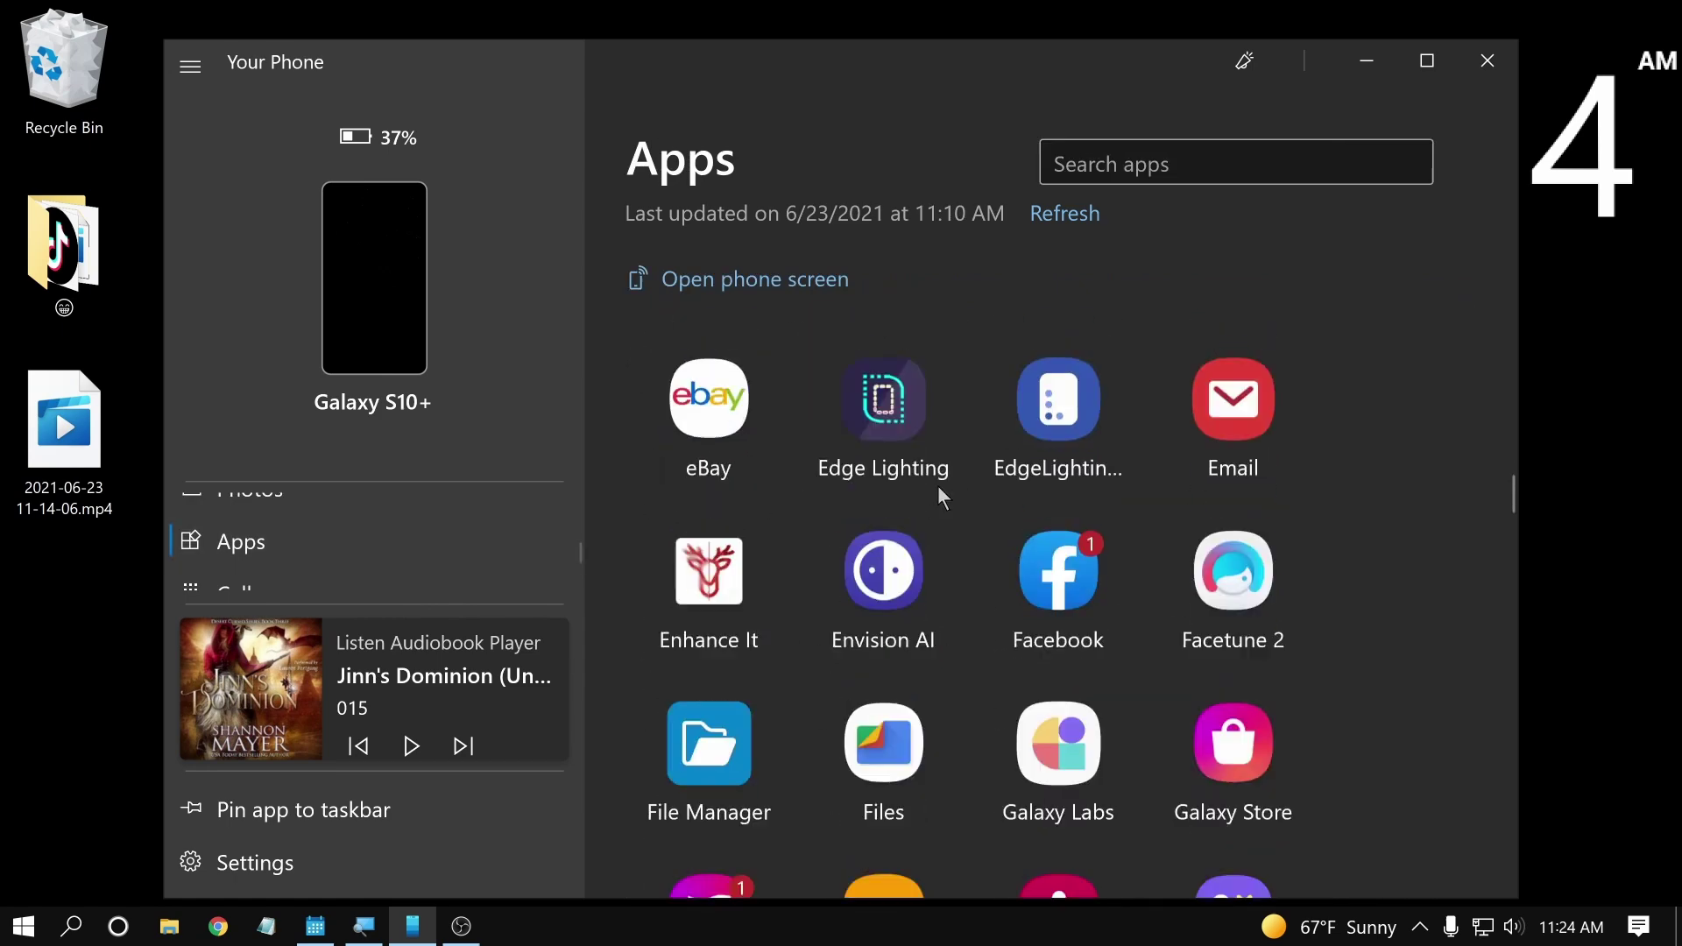
scroll(937, 487, up, 15)
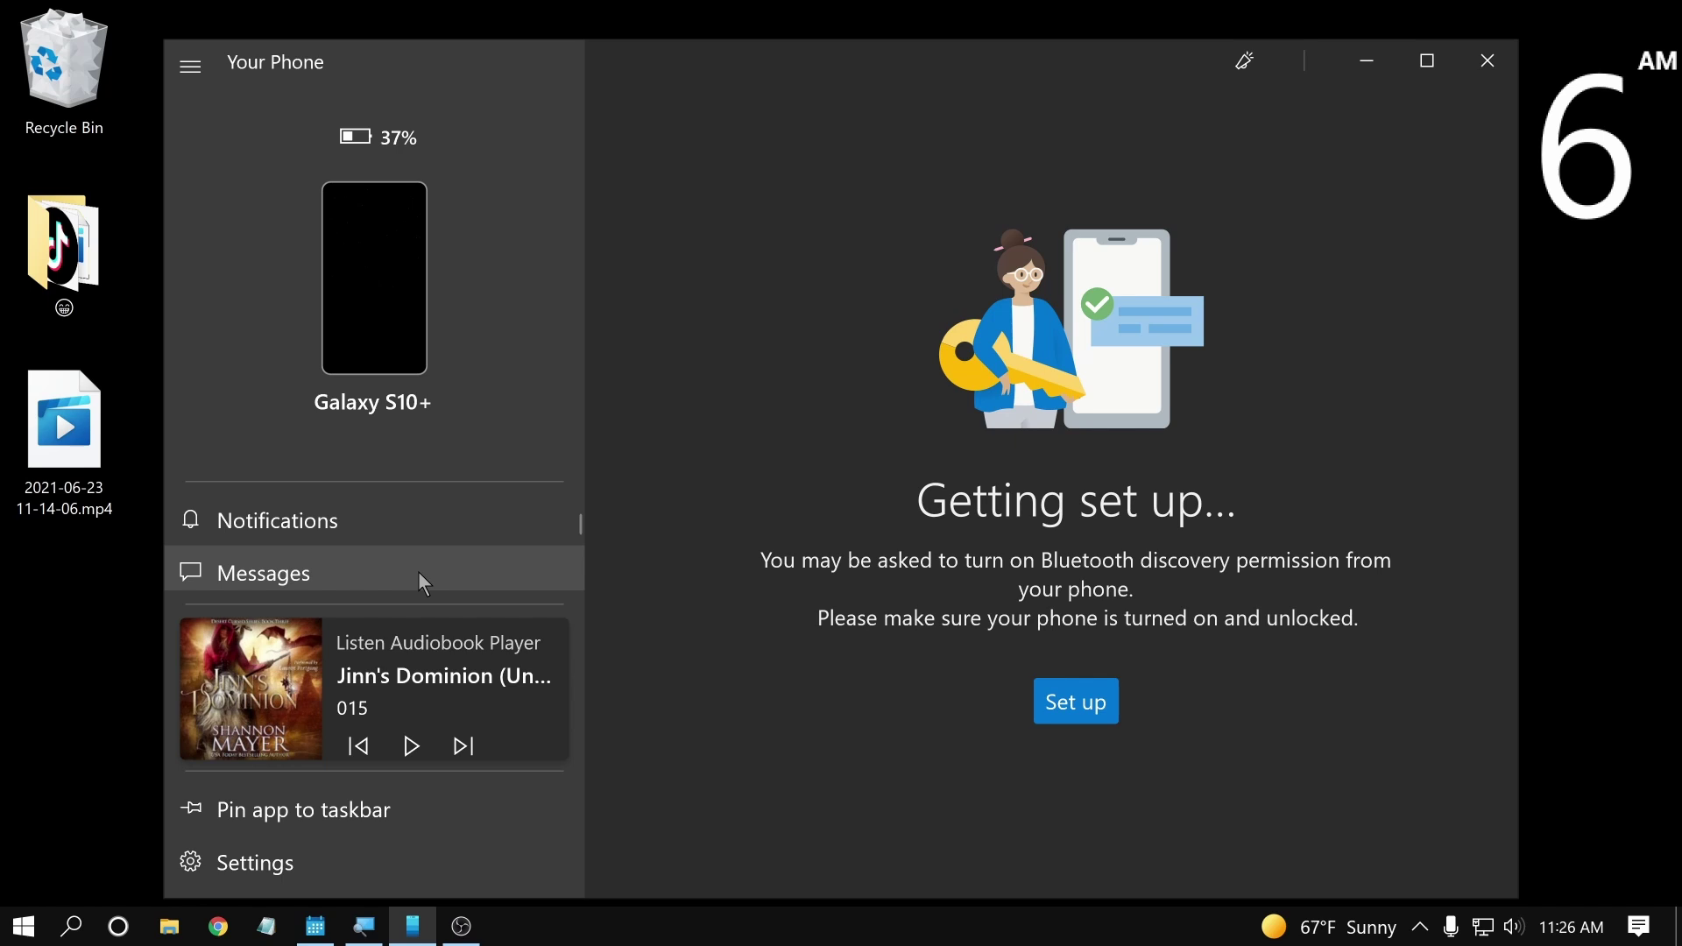
click(418, 572)
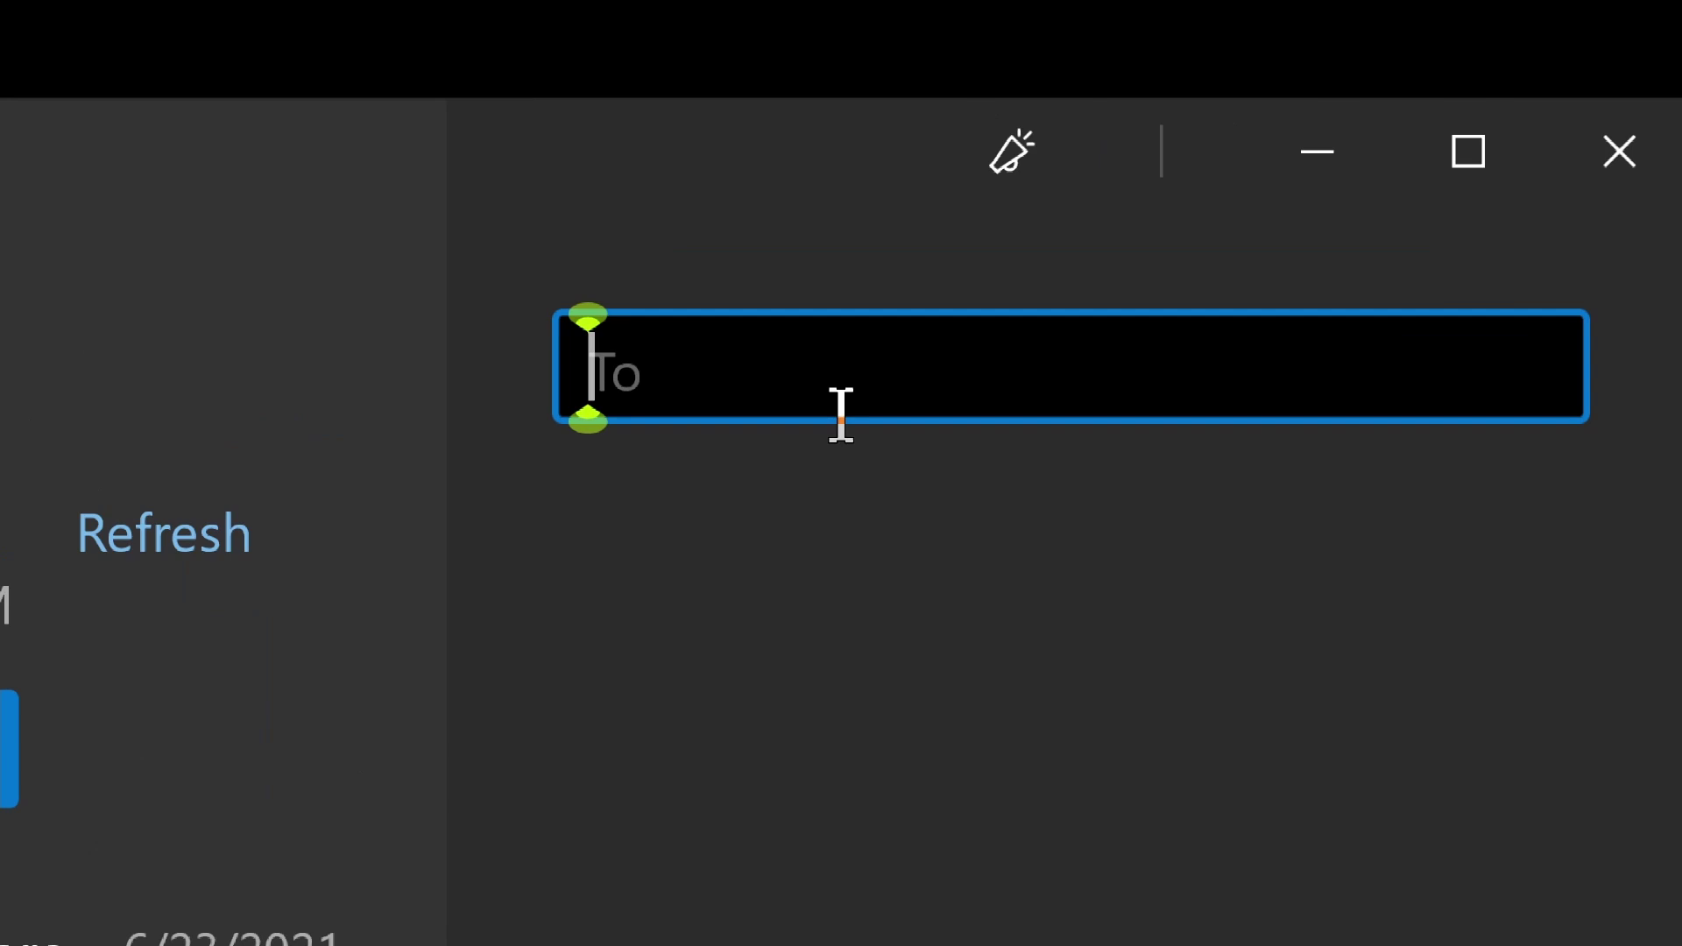
Pick the contact as recipient and send the text 'this is just a test'
text(sam)
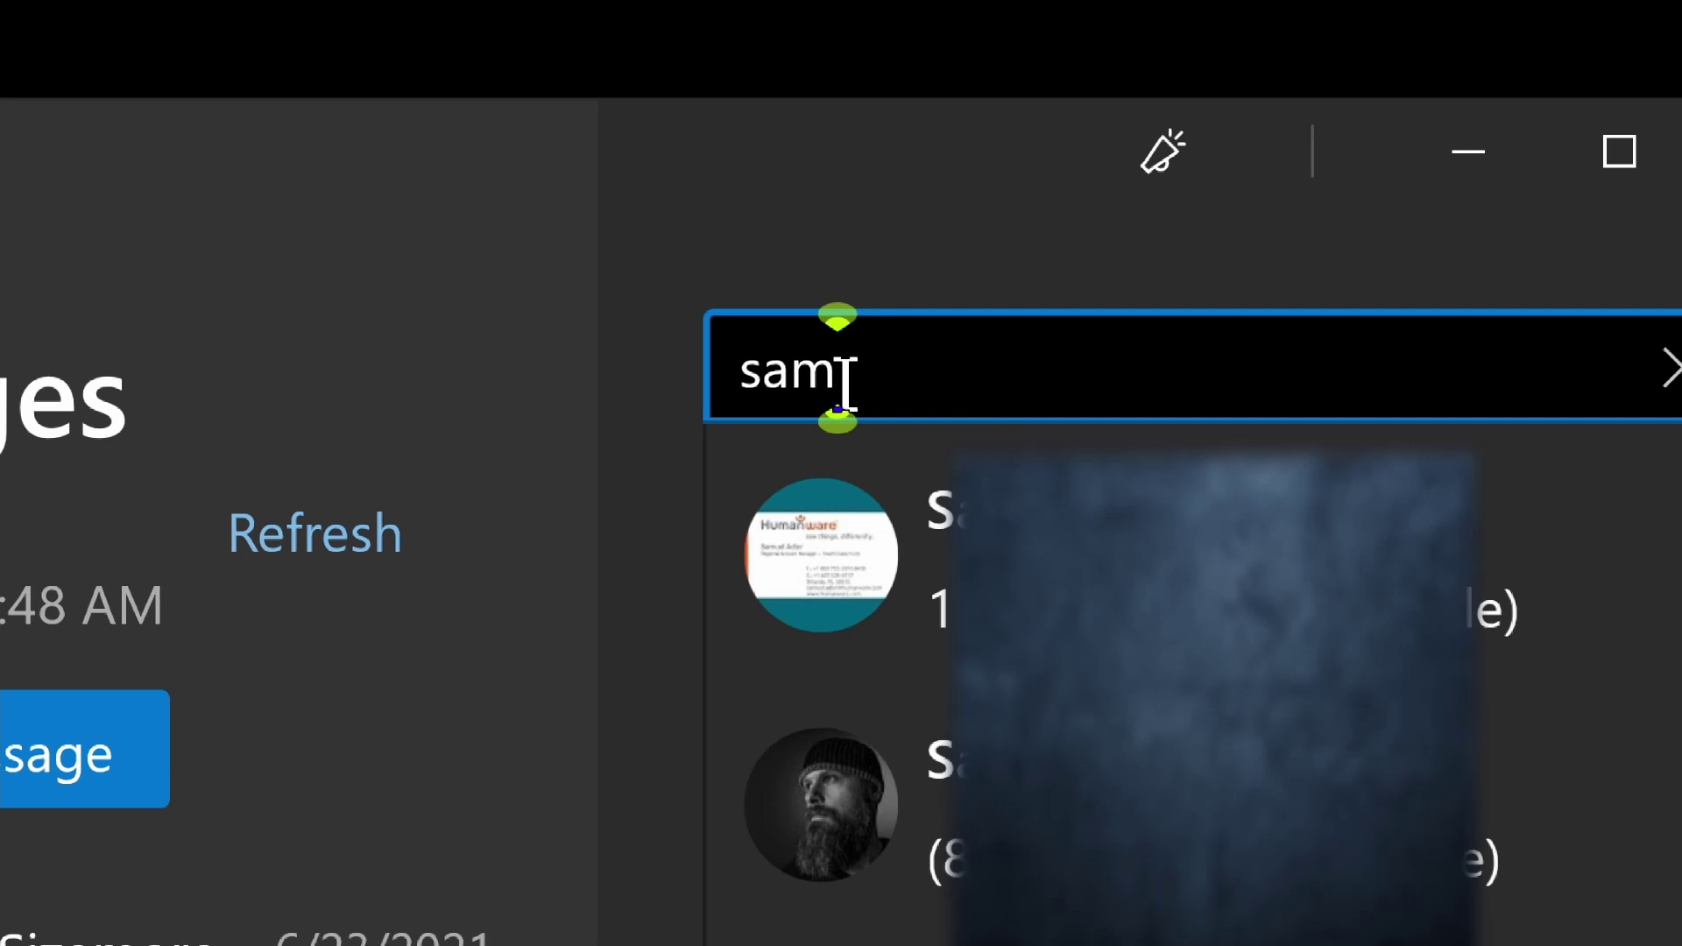
key(Return)
text(n)
key(BackSpace)
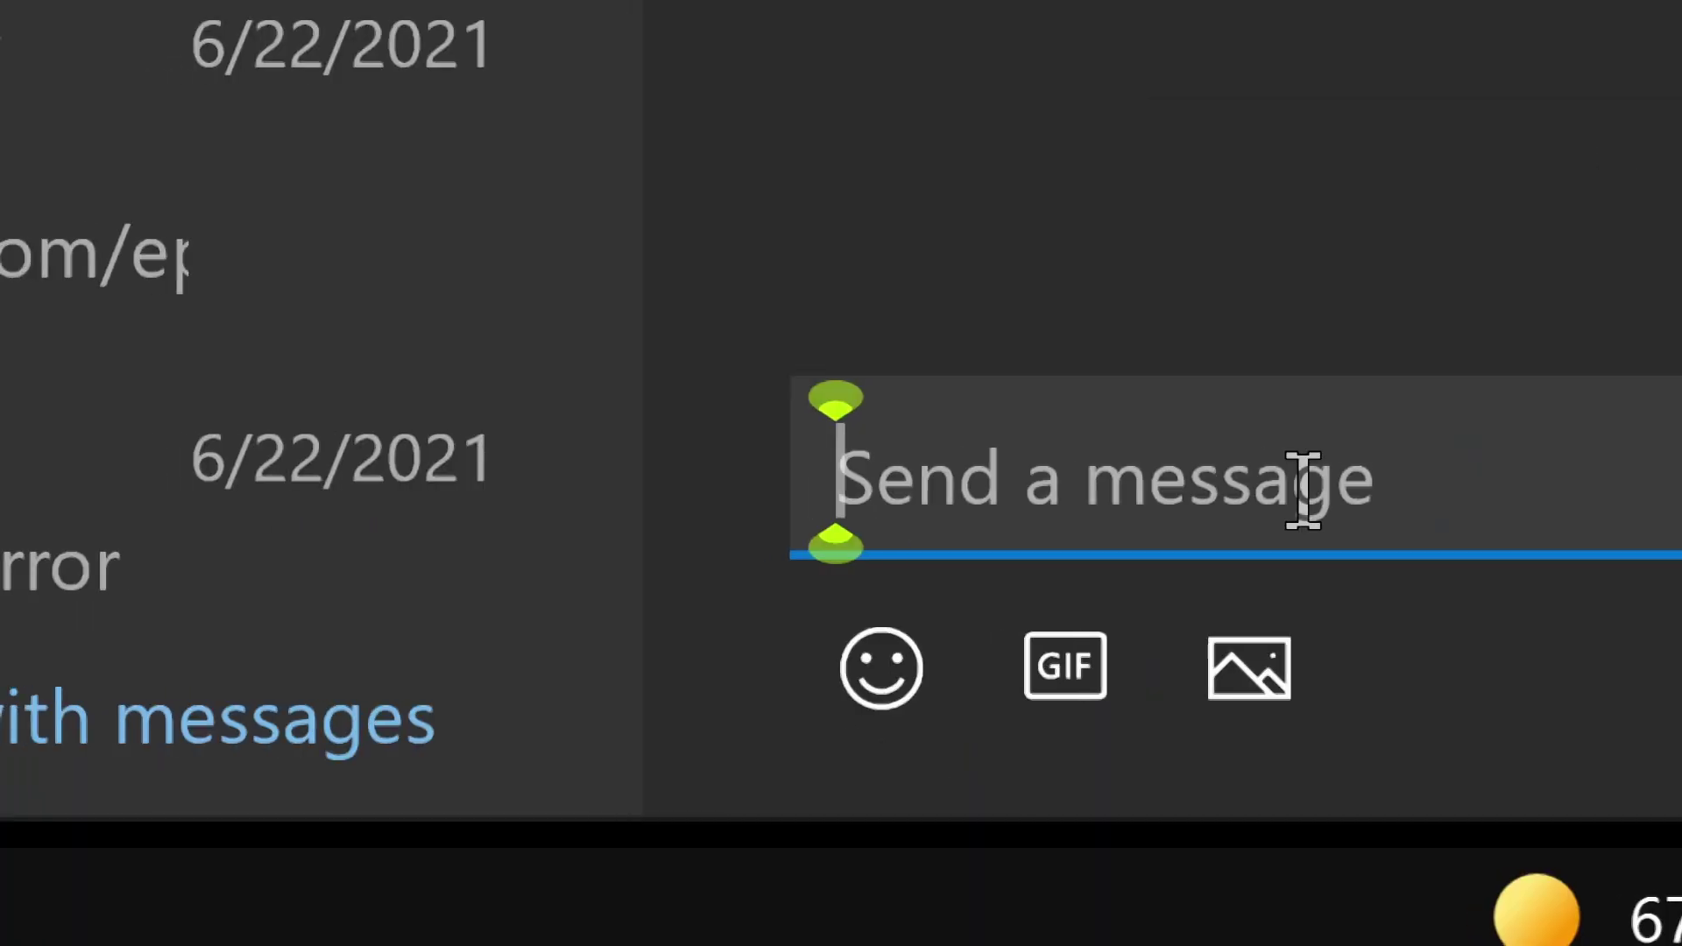
text(t)
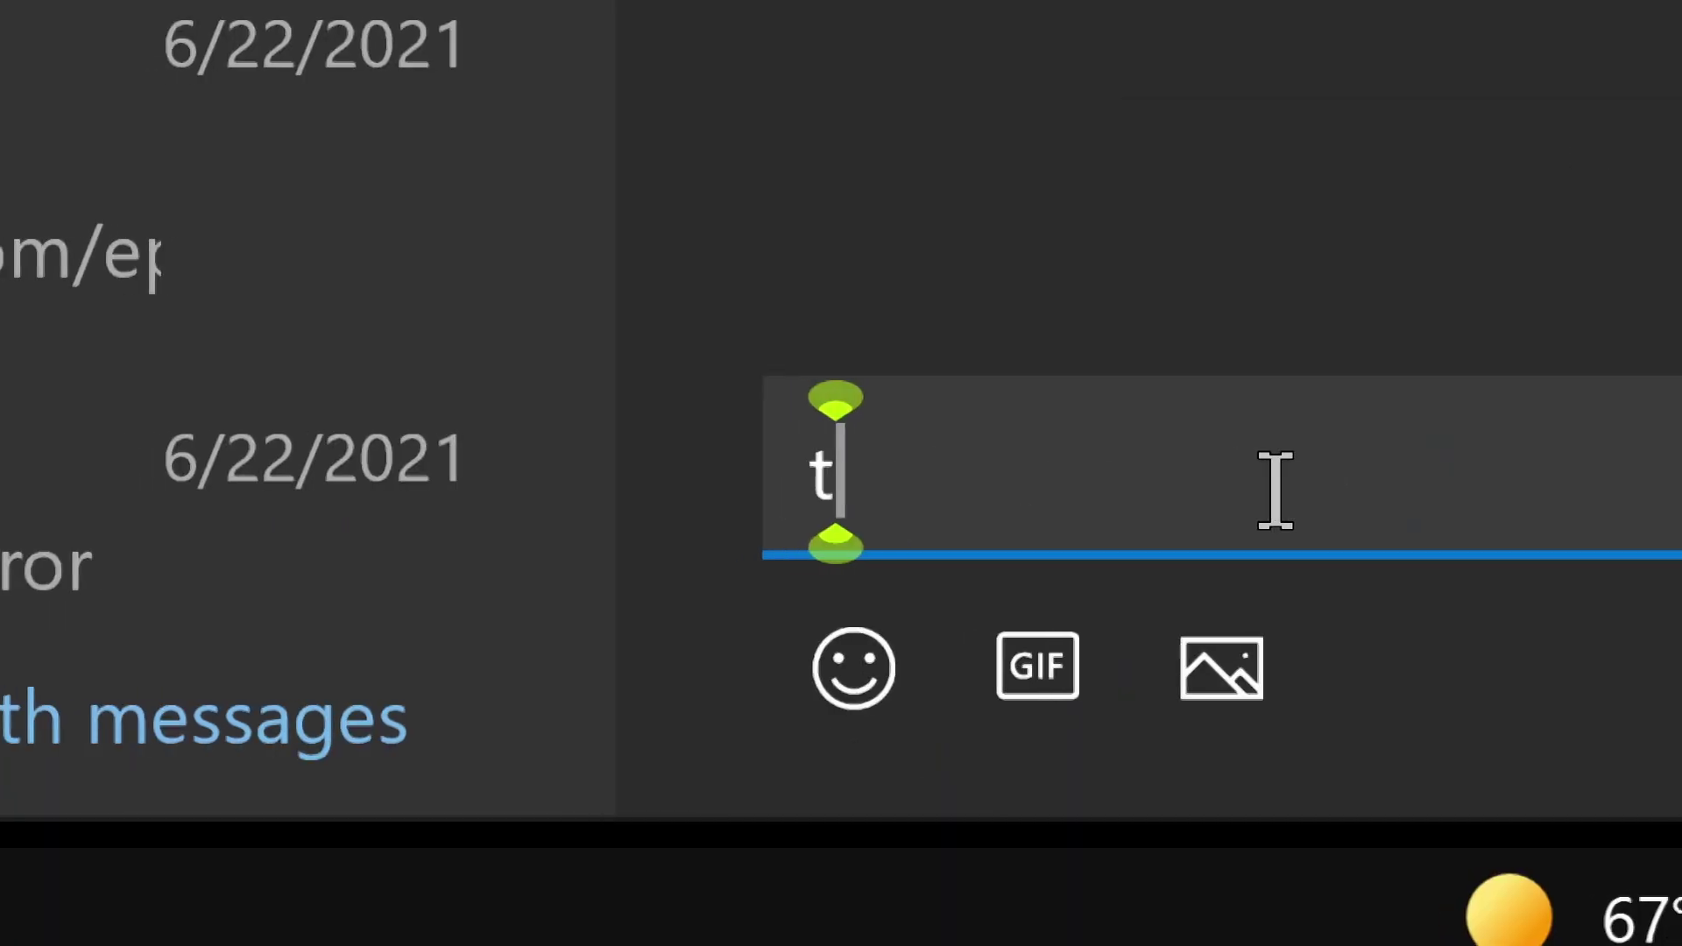
text(his is just a test)
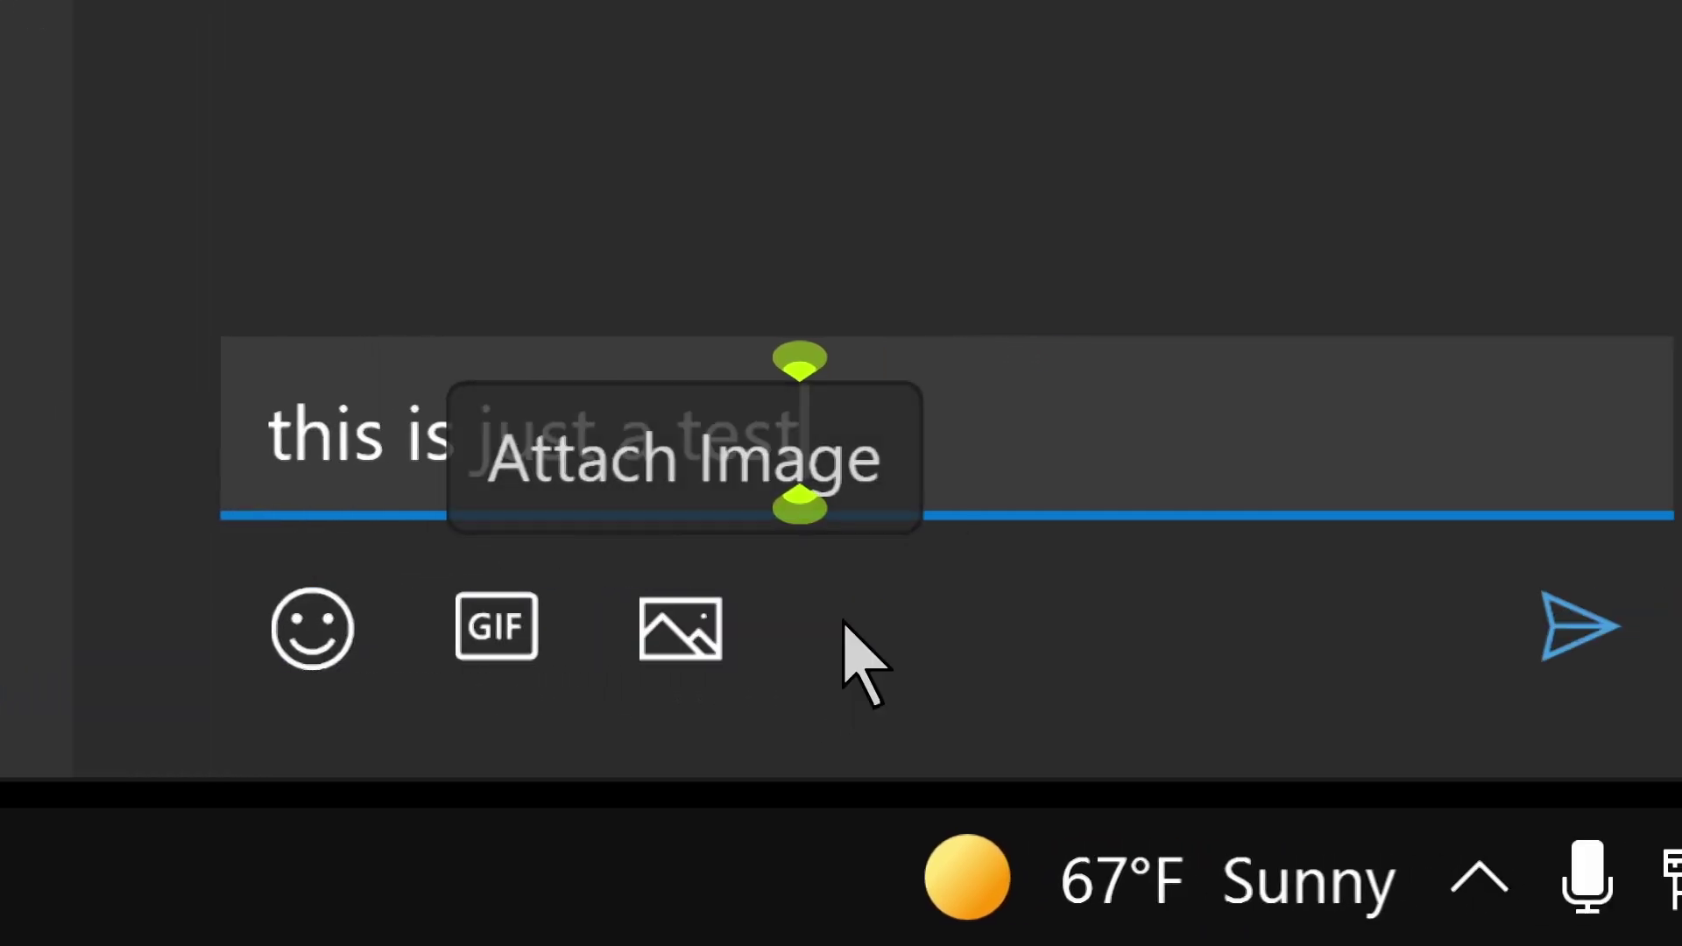
click(1580, 626)
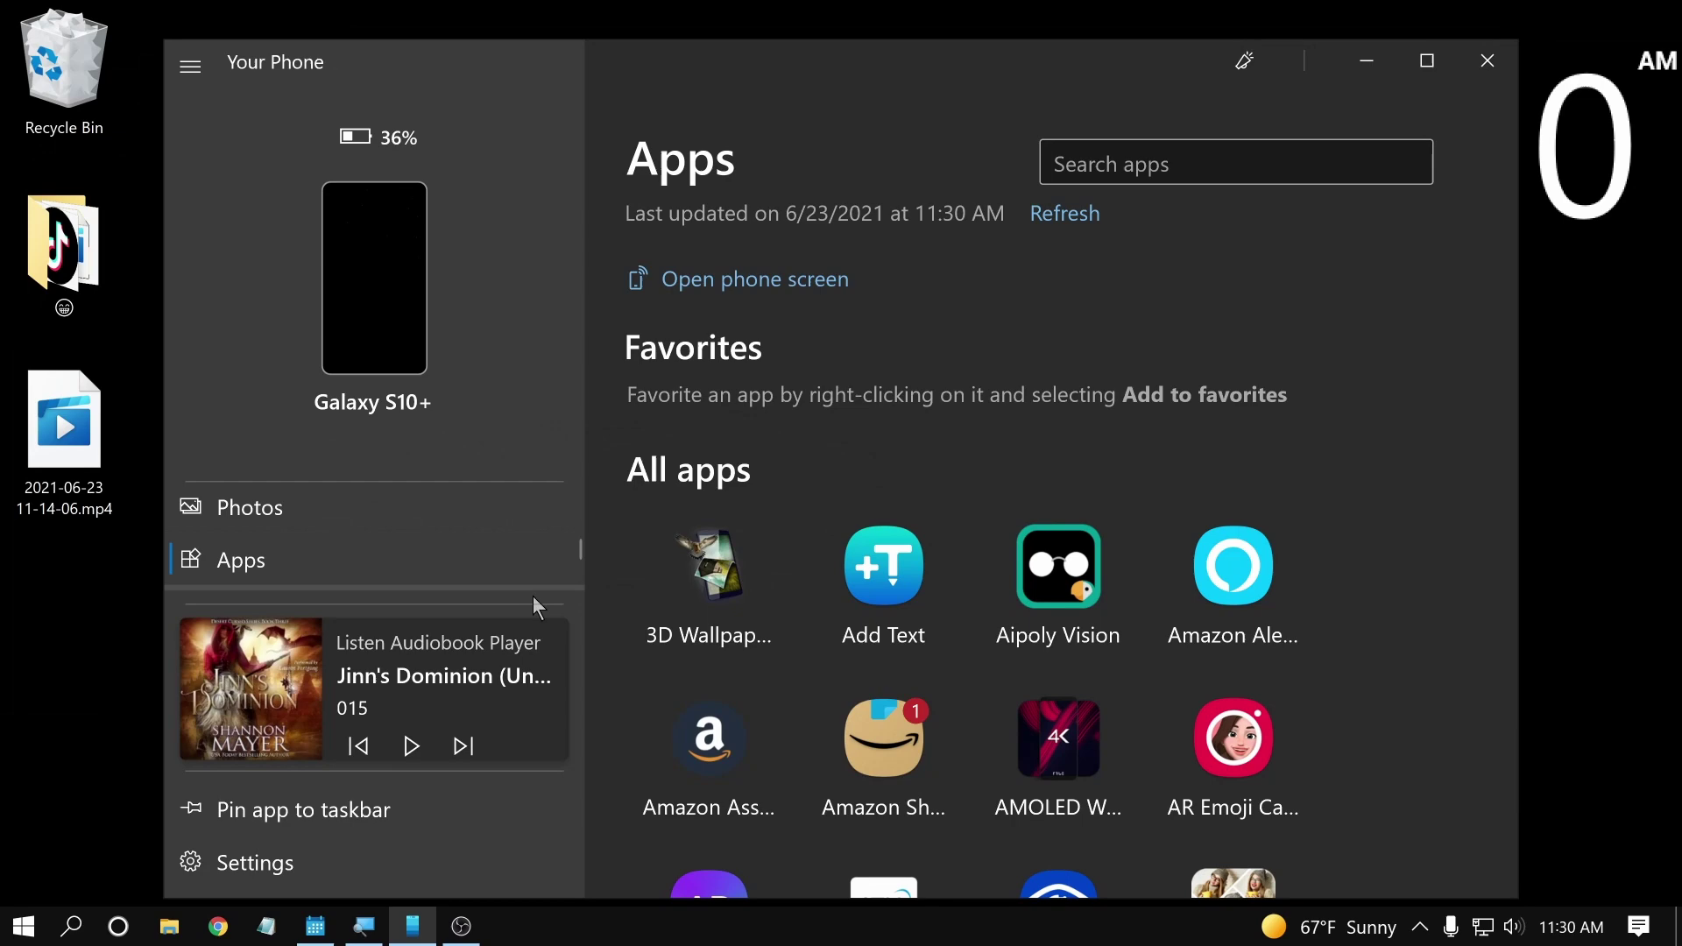
Scroll the alphabetical Apps grid to its end, where the YouTube tile appears
scroll(645, 743, down, 9)
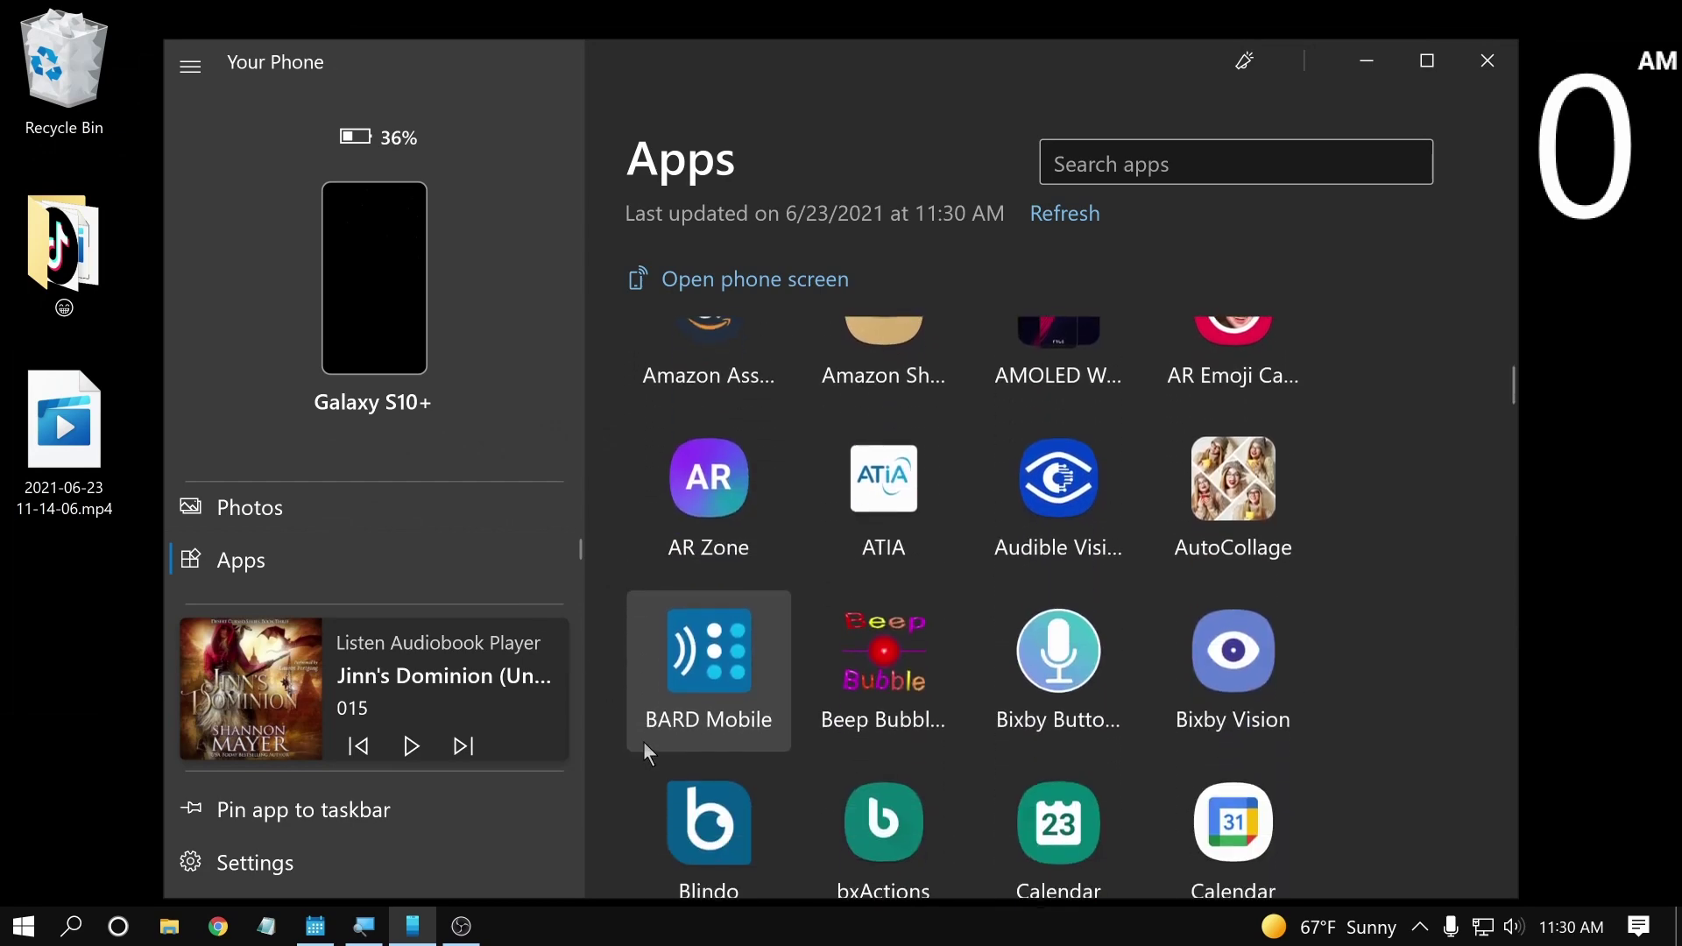
scroll(970, 660, down, 15)
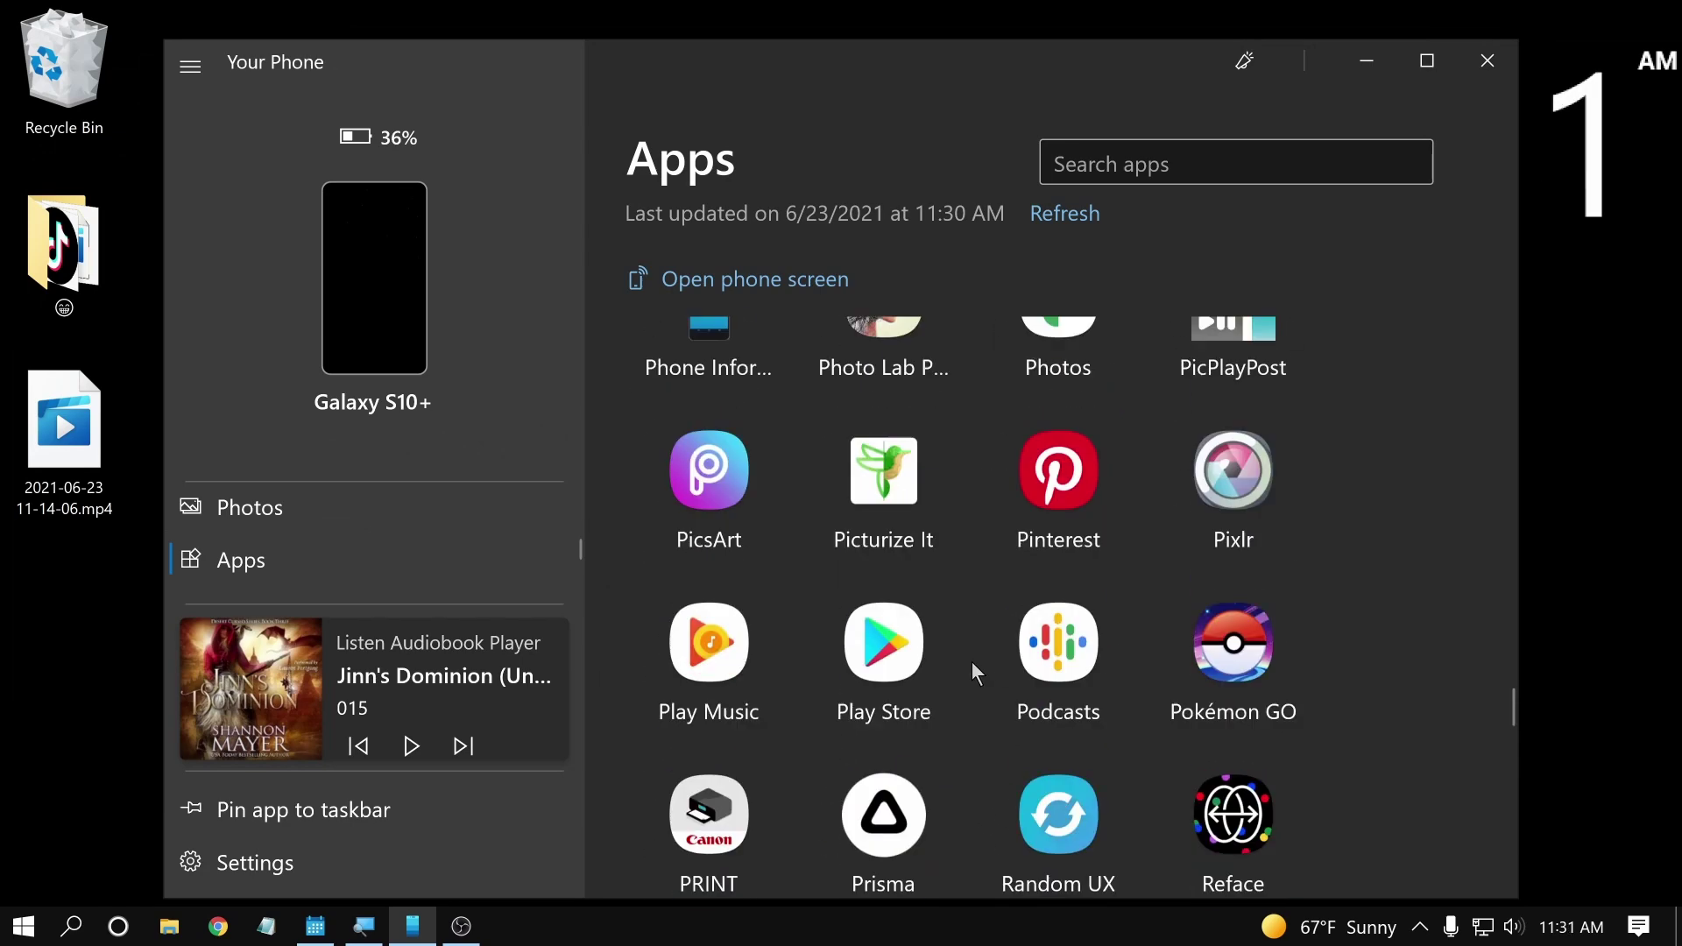
scroll(974, 661, down, 10)
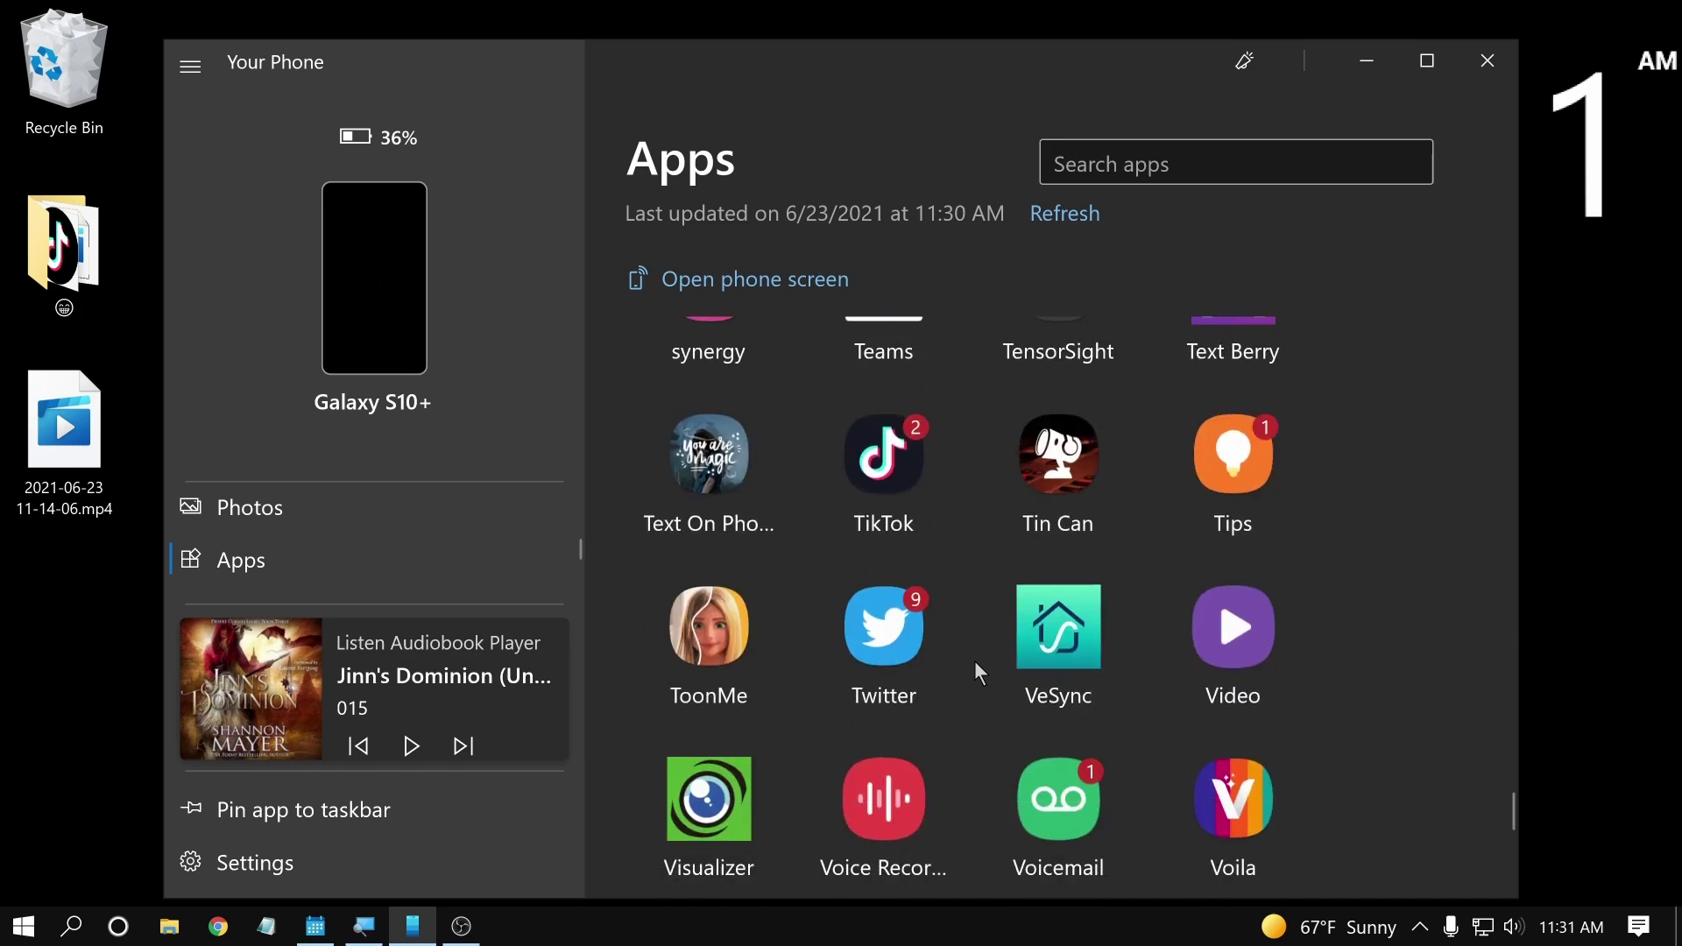
scroll(986, 657, down, 5)
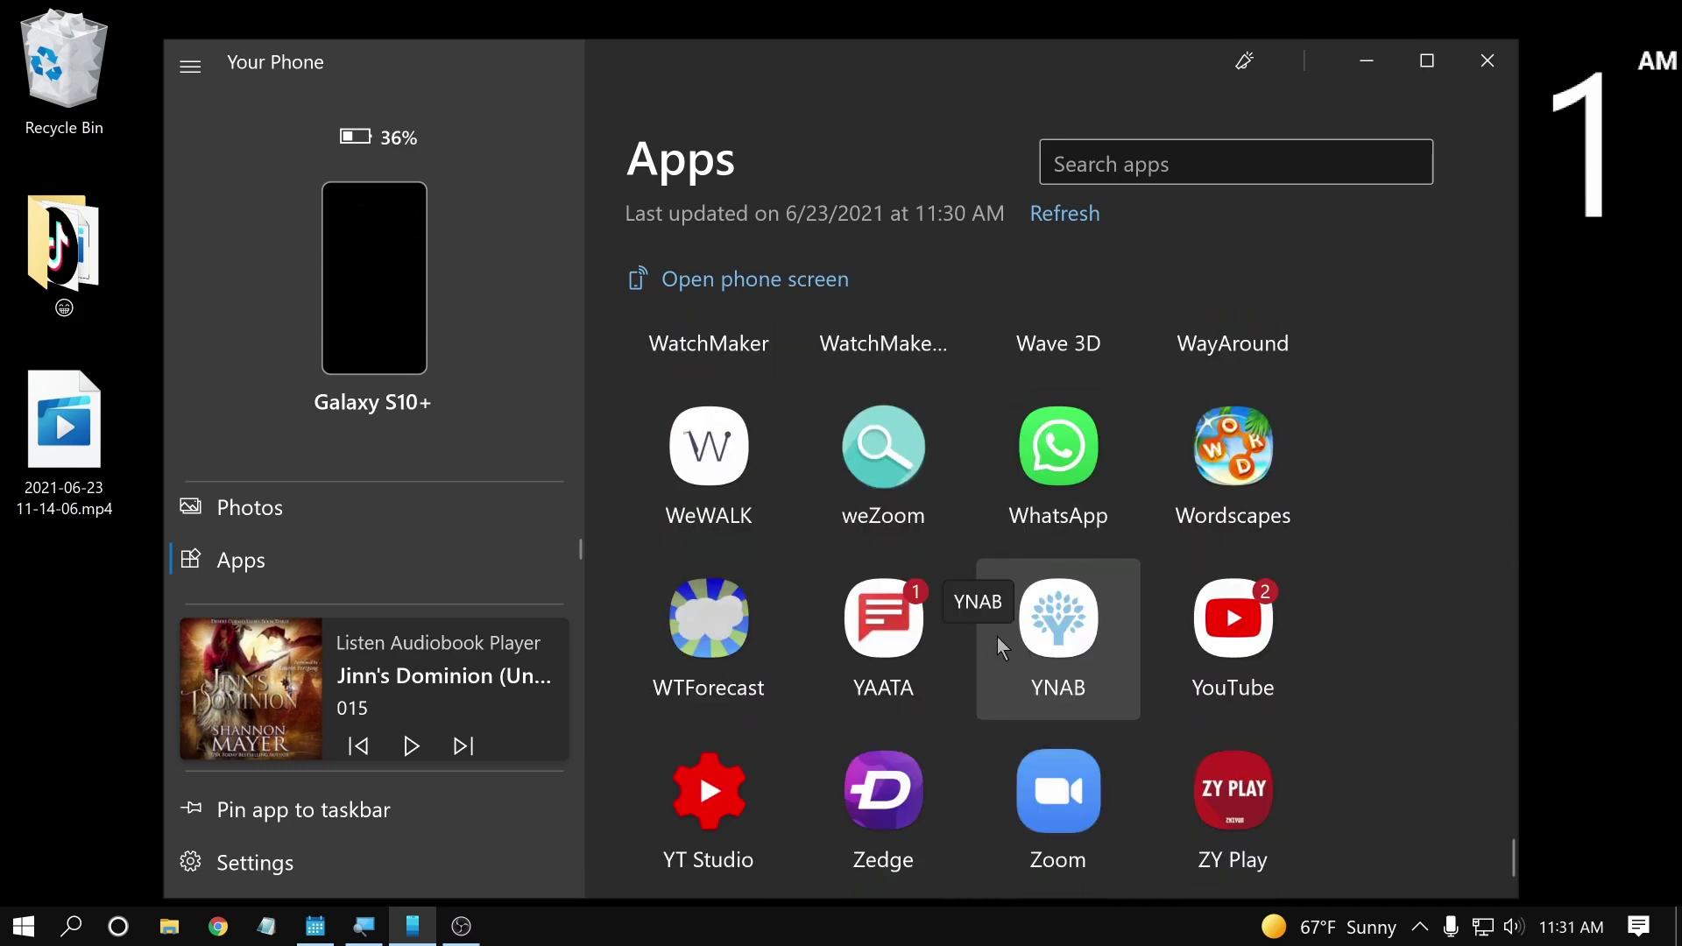
Launch the phone's YouTube app and move its window toward the desktop centre
click(1236, 620)
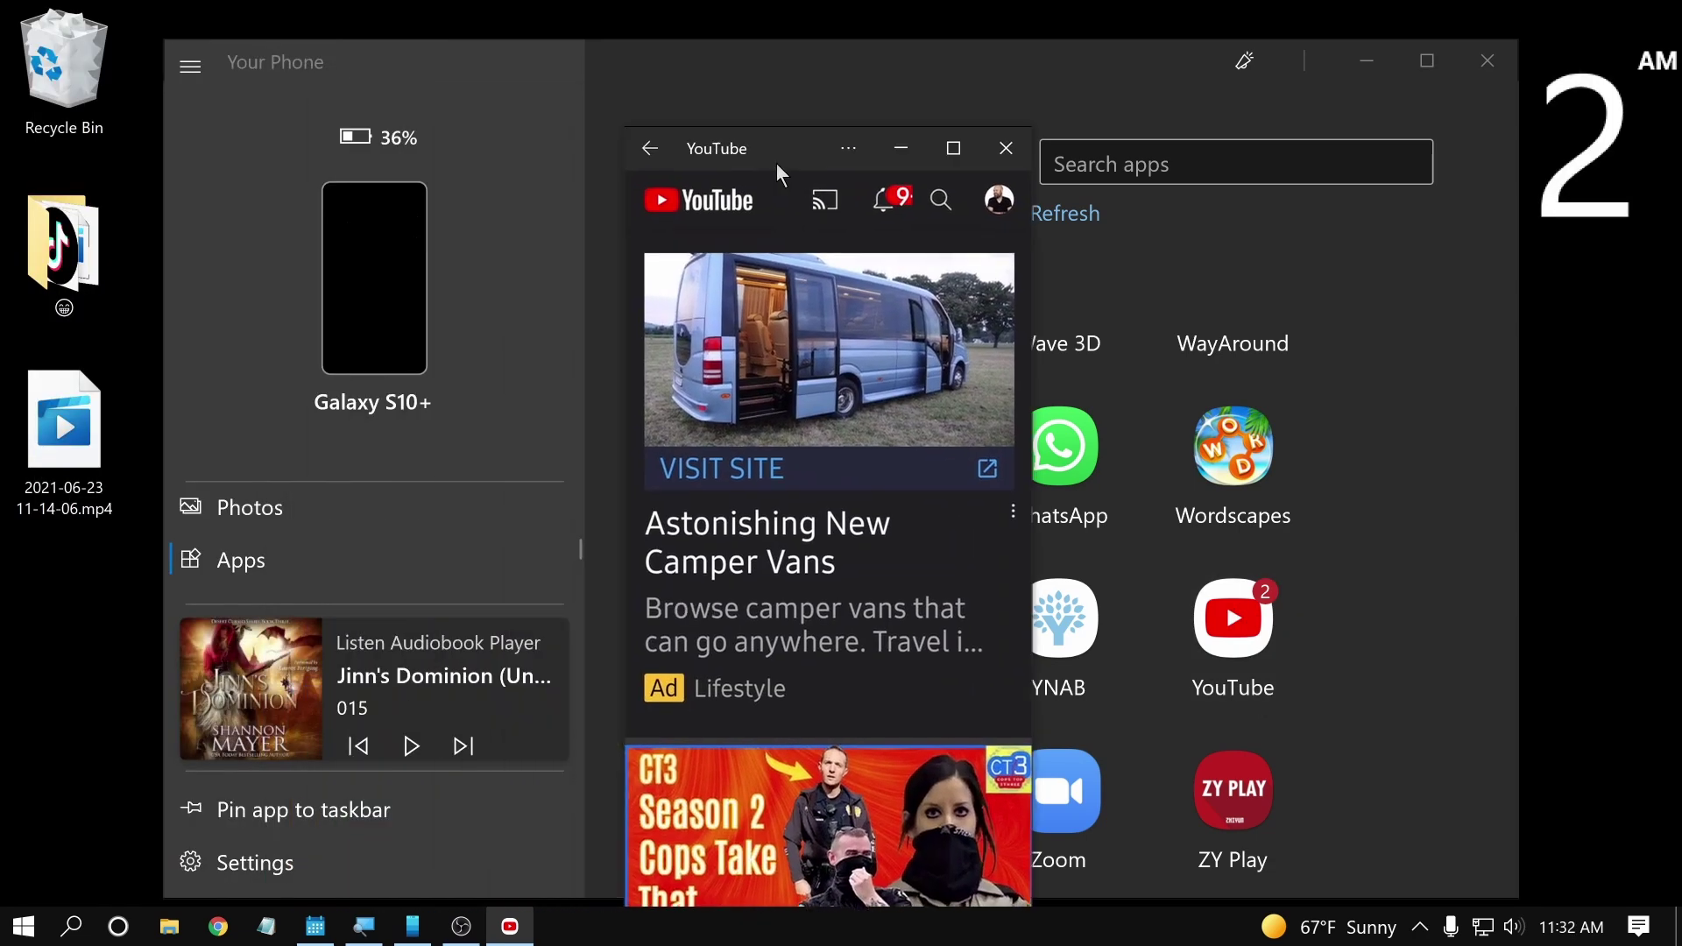
drag(776, 161, 759, 59)
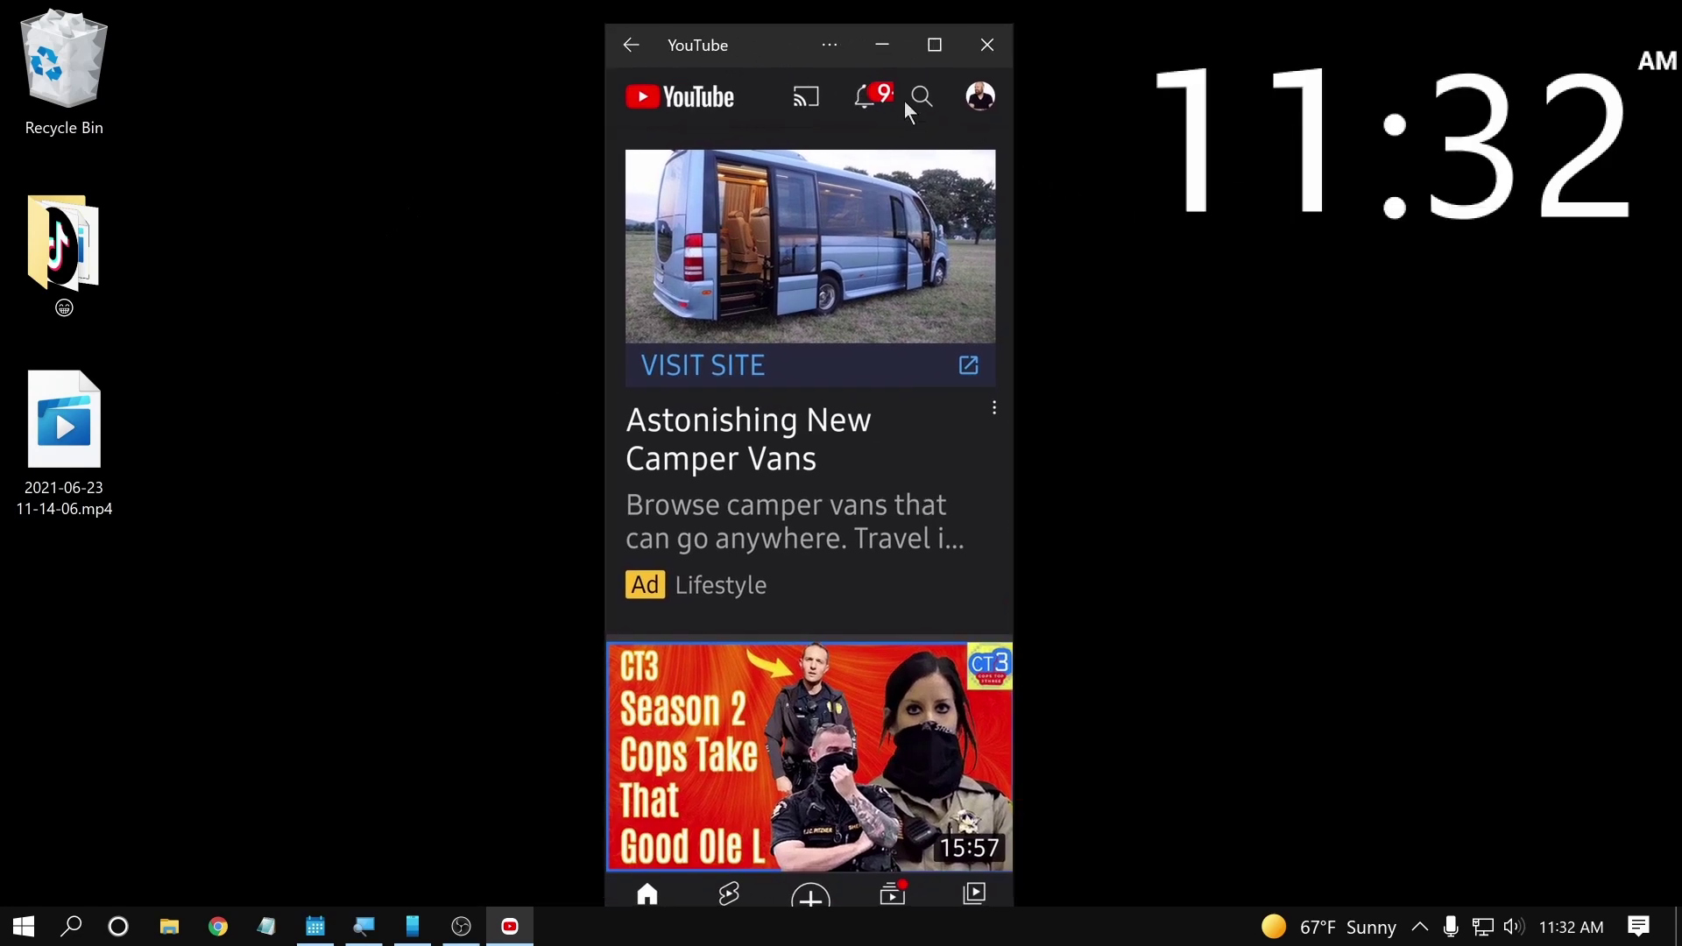
drag(741, 49, 680, 44)
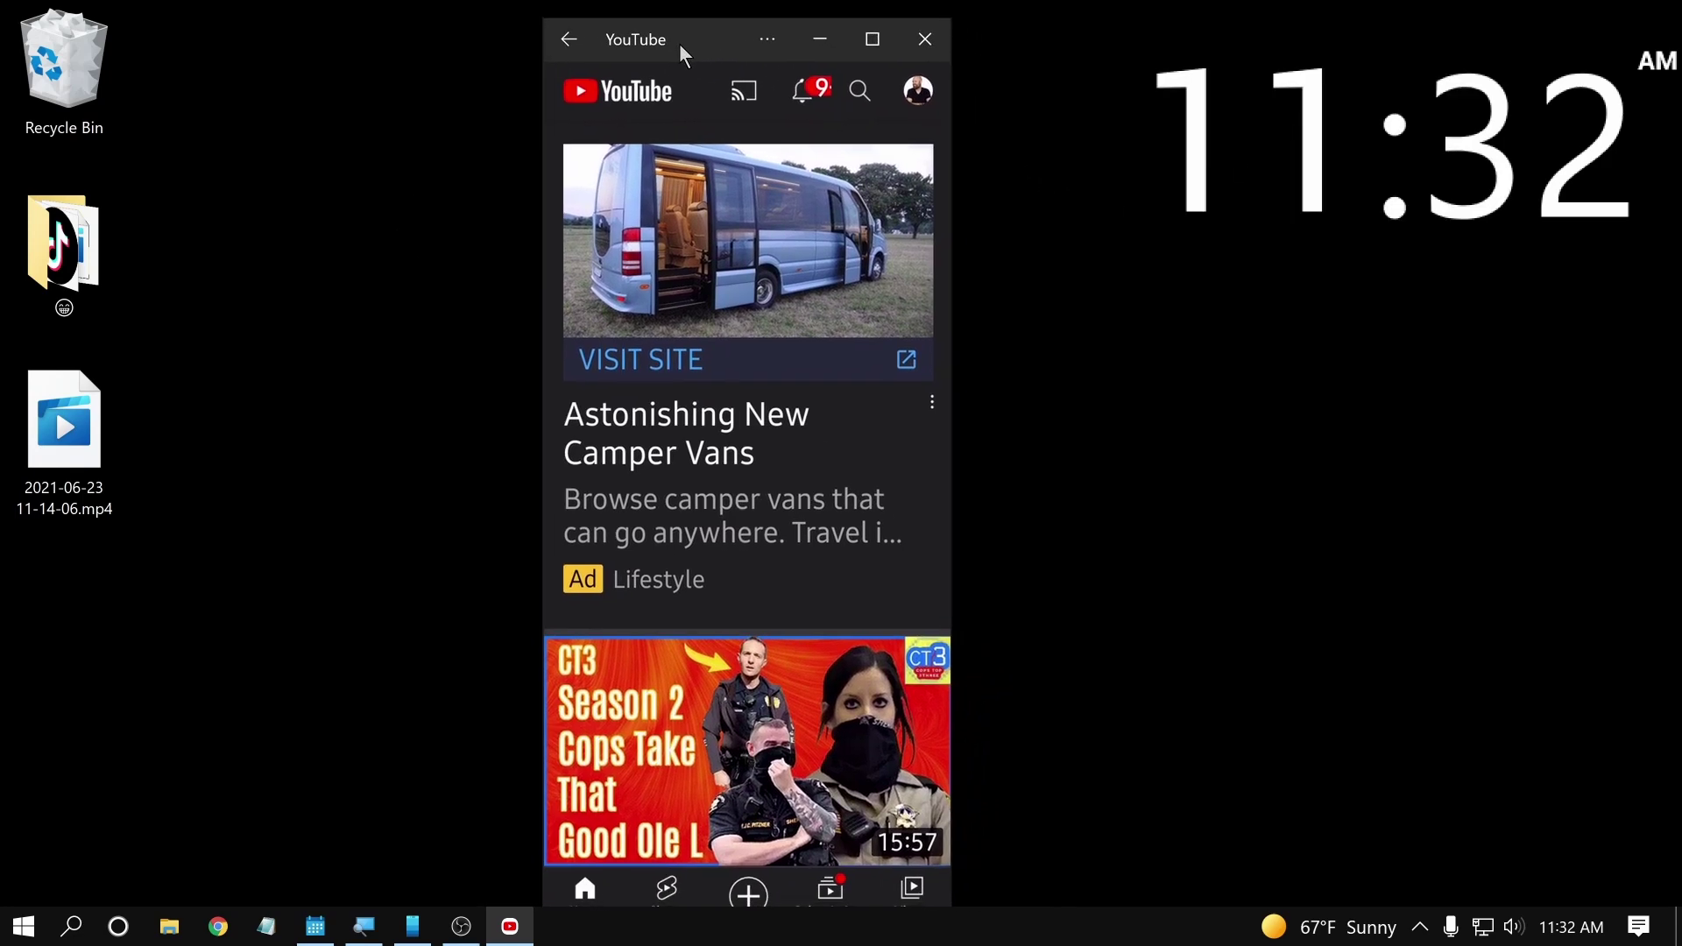
Scroll The Blind Life channel page, then swipe over to its Videos and Playlists tabs
scroll(891, 493, down, 15)
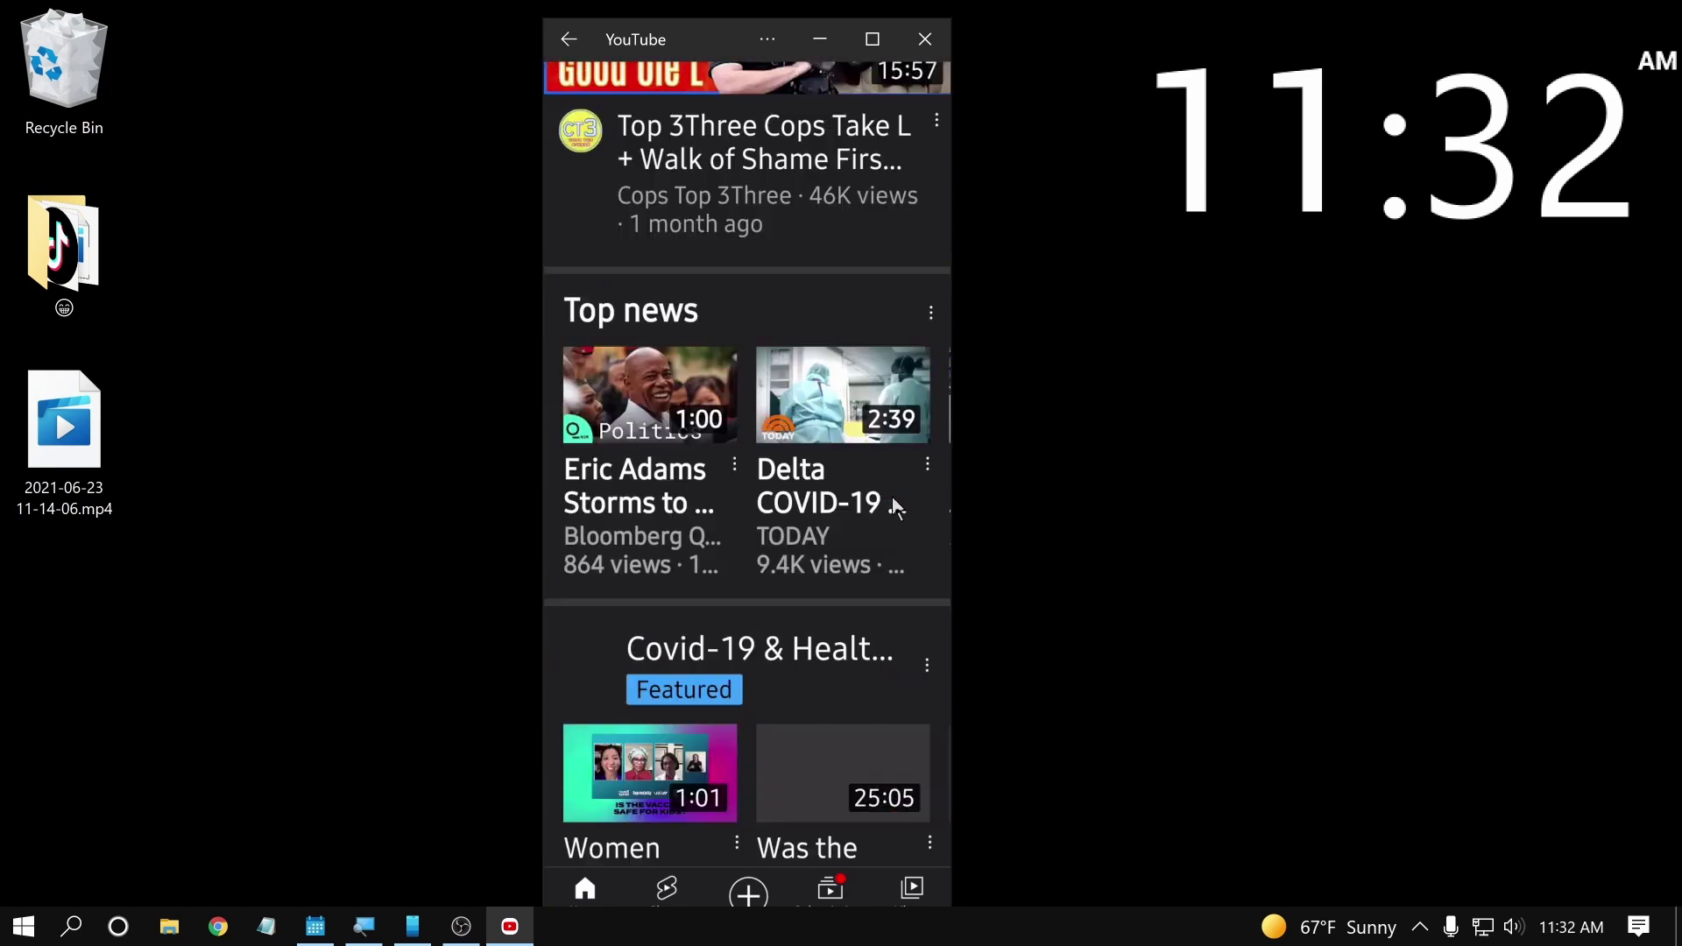
scroll(893, 498, down, 3)
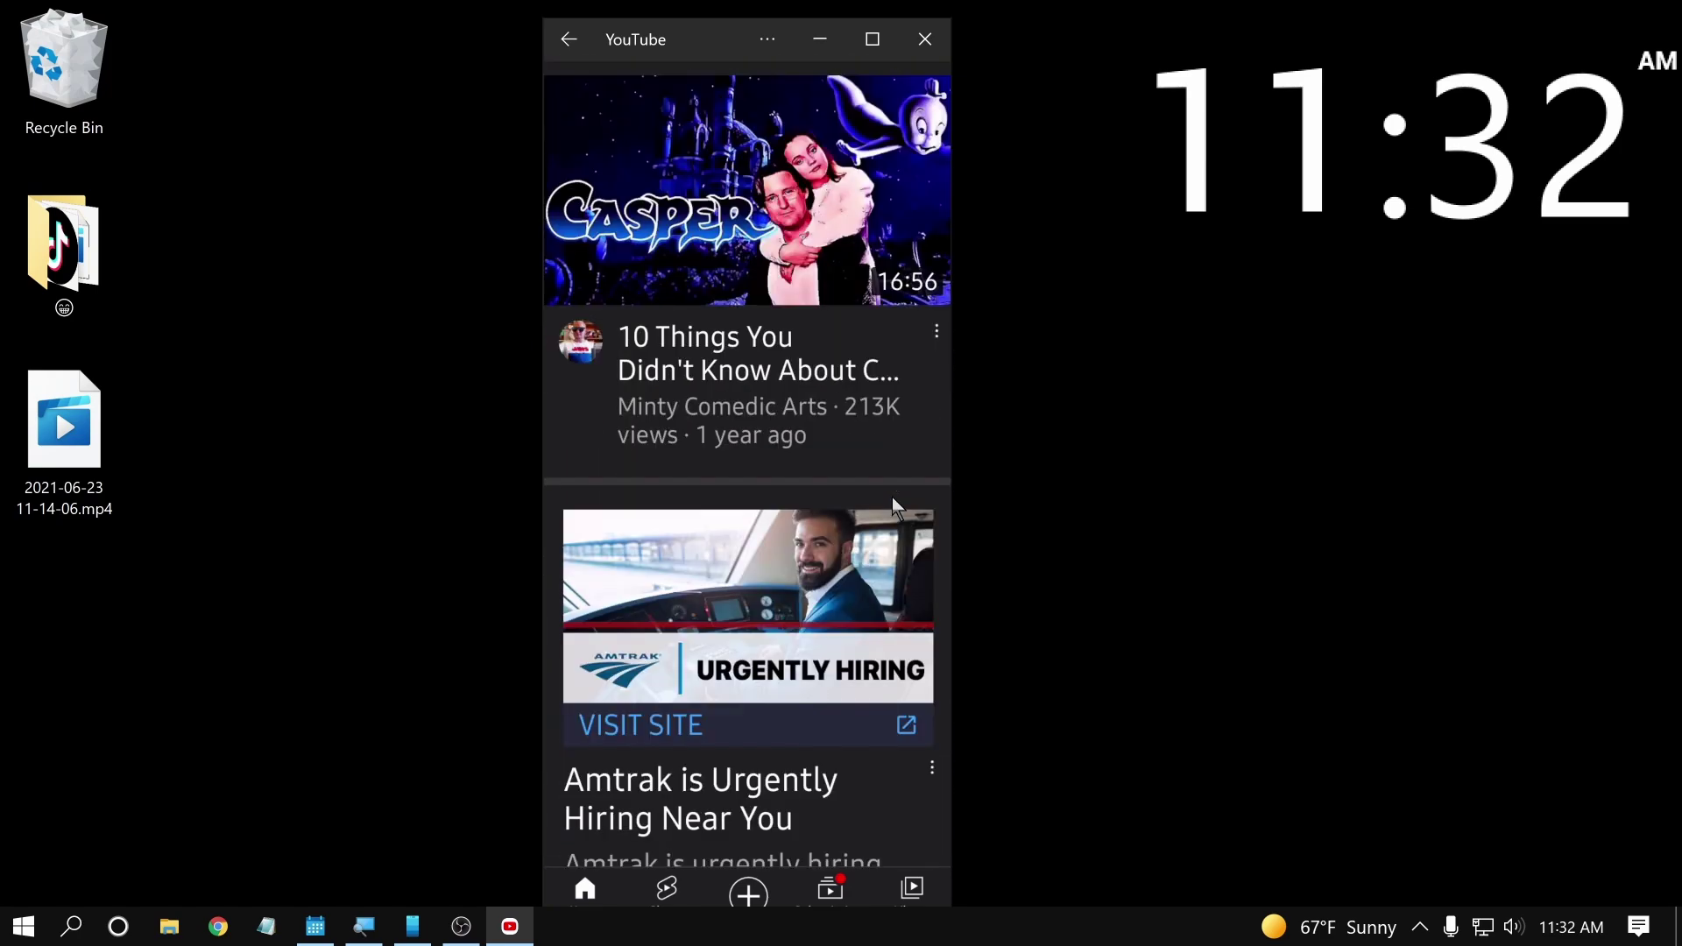
scroll(893, 498, up, 5)
scroll(892, 497, up, 6)
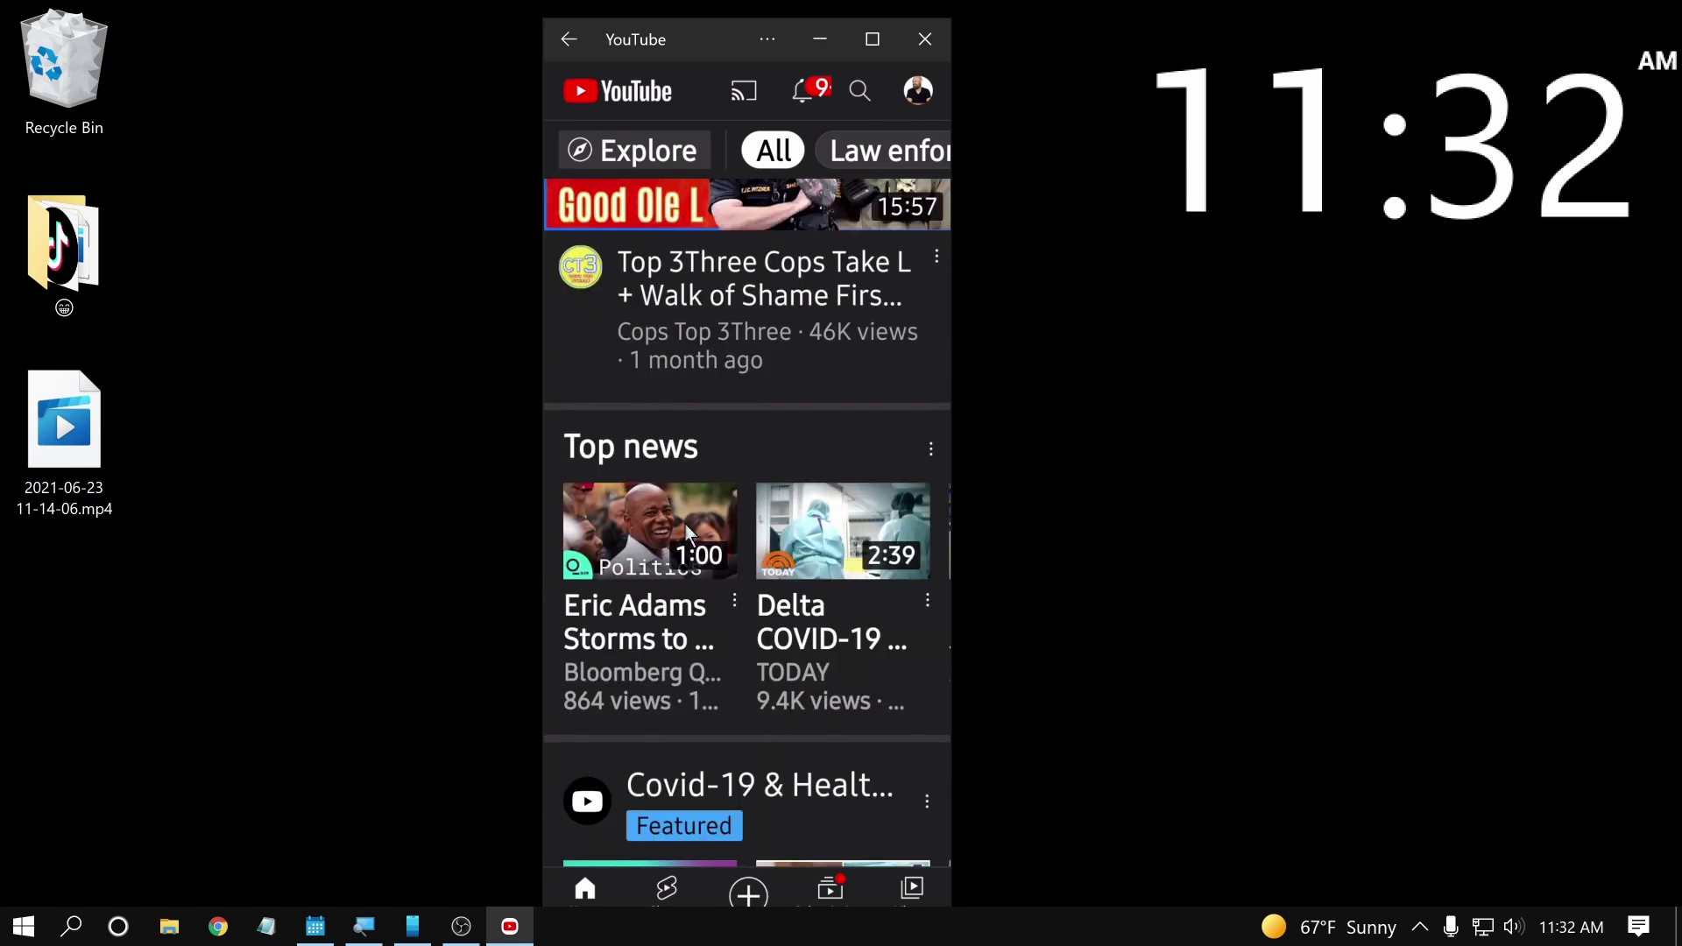
scroll(719, 652, down, 4)
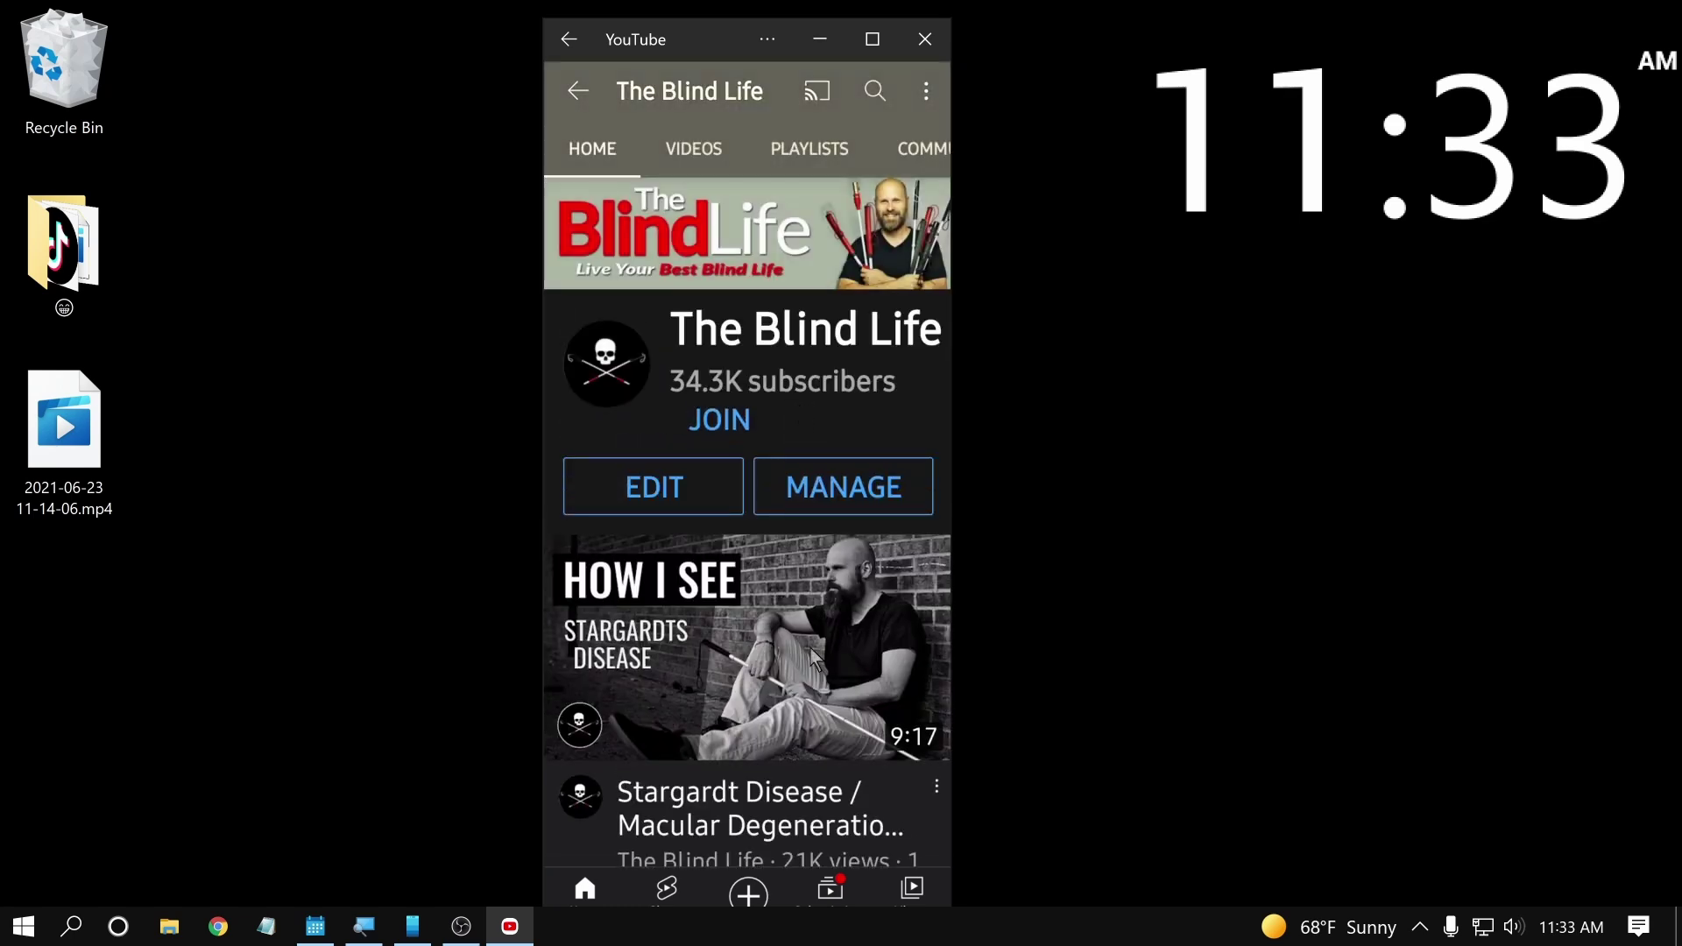
scroll(819, 454, down, 1)
scroll(819, 454, down, 3)
scroll(791, 743, up, 4)
drag(752, 603, 420, 601)
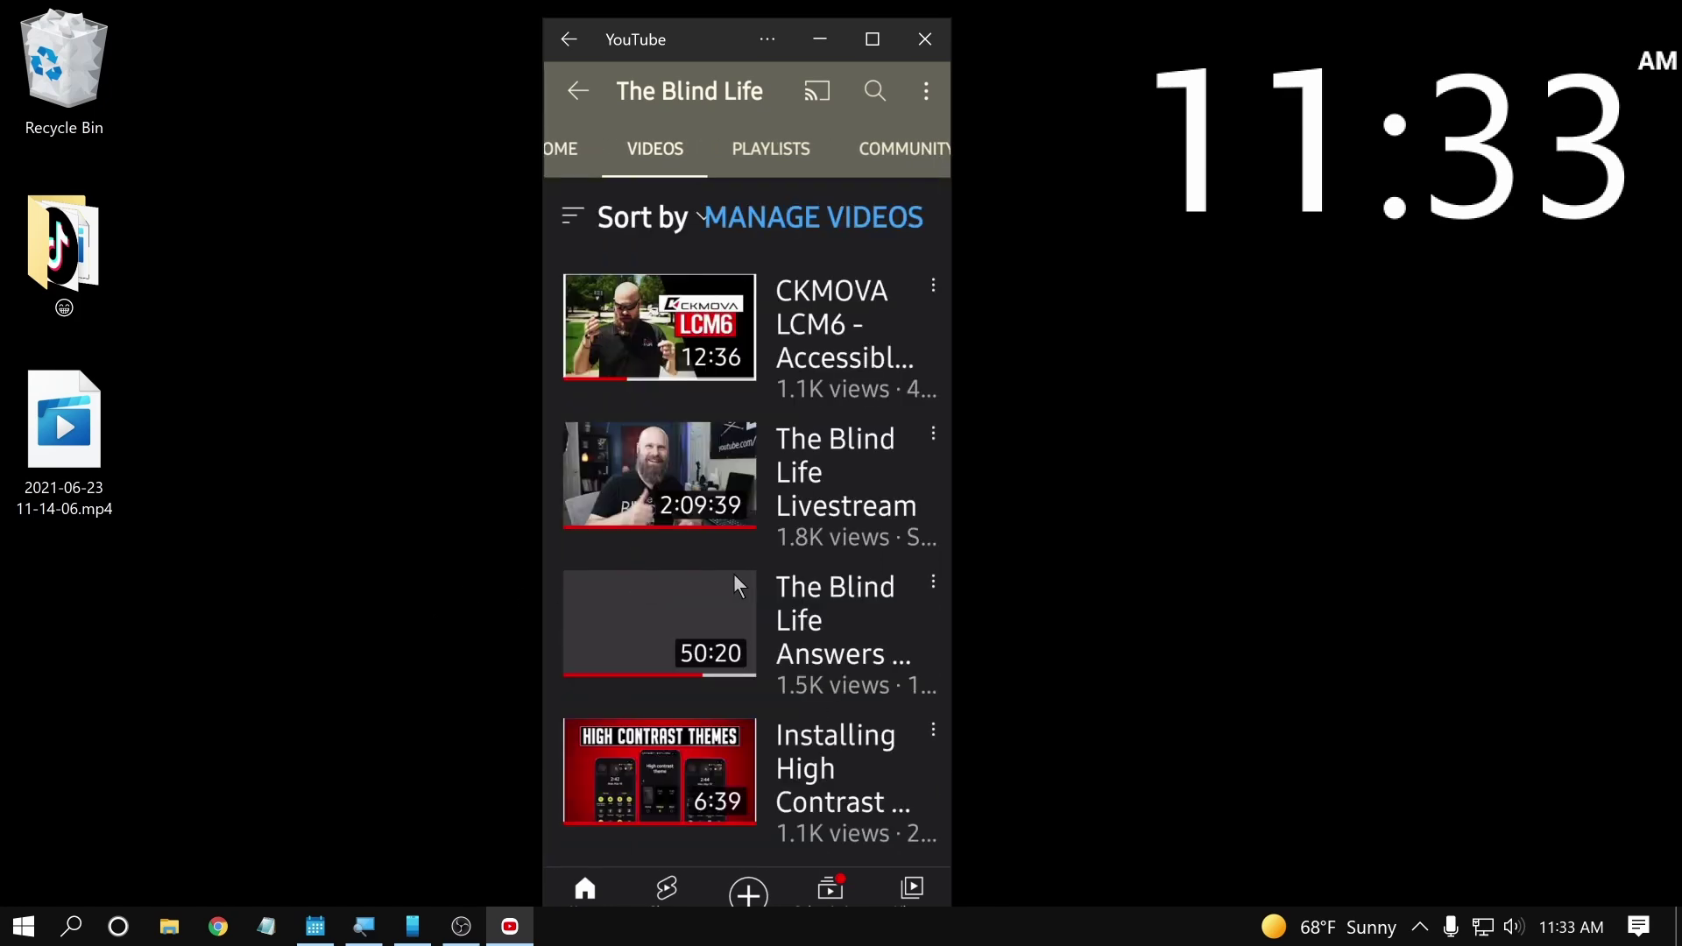
drag(895, 579, 492, 587)
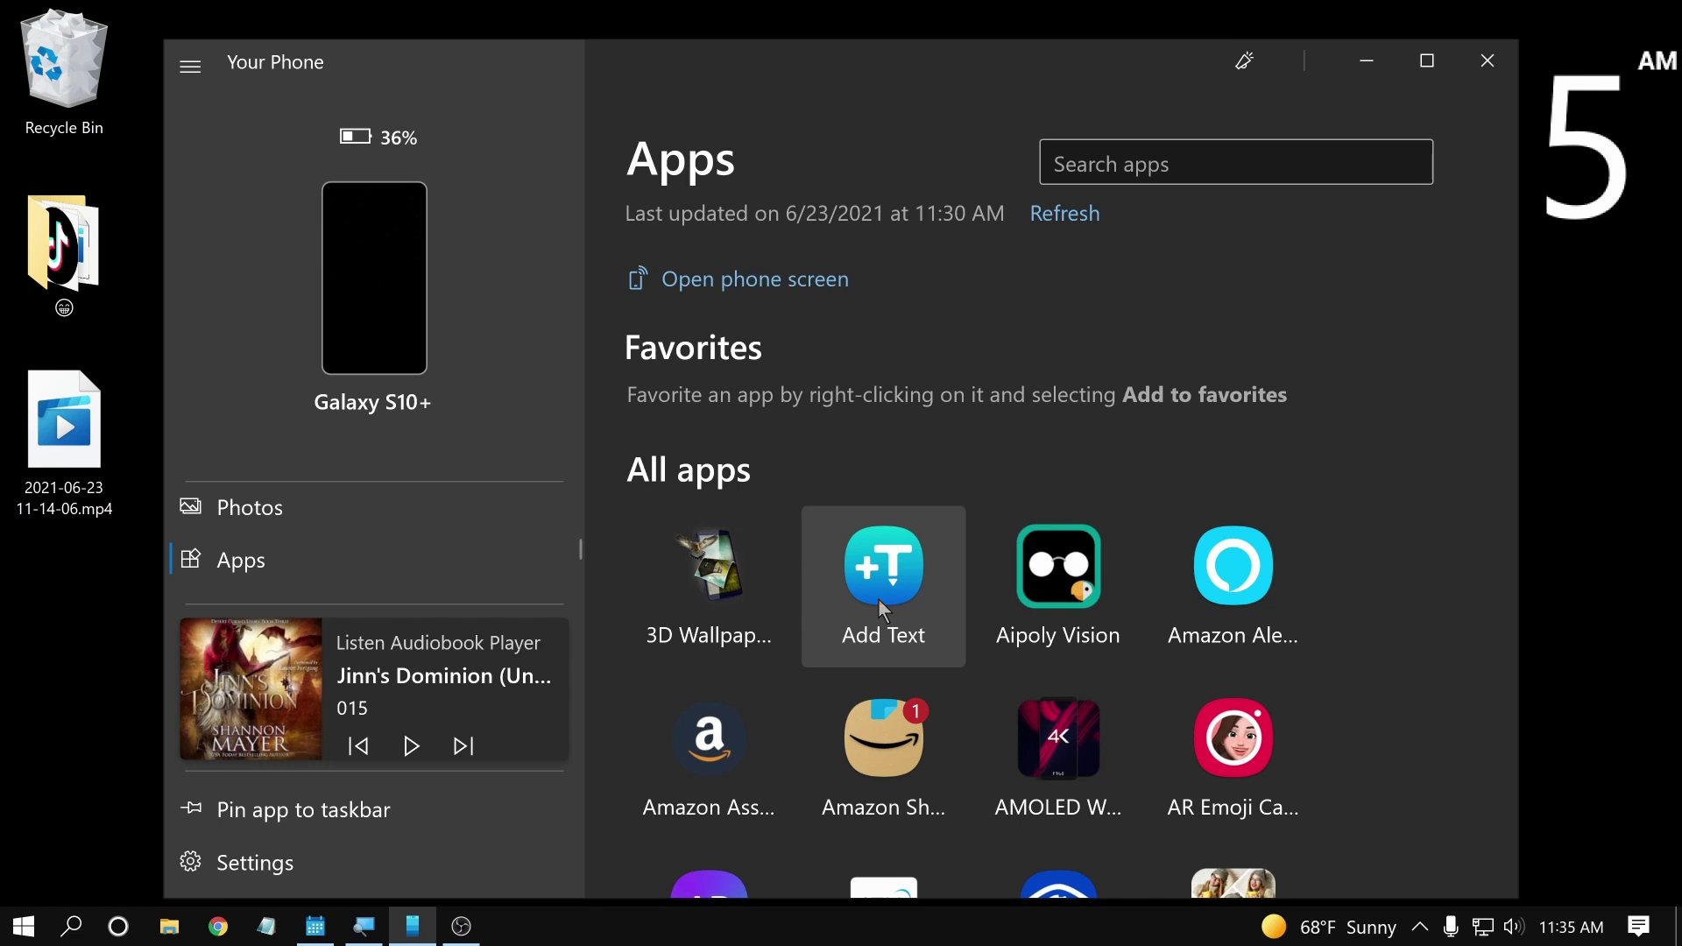
Scroll the Apps grid down slightly to show AR Zone, ATIA and Audible Vision Beta
scroll(878, 597, down, 3)
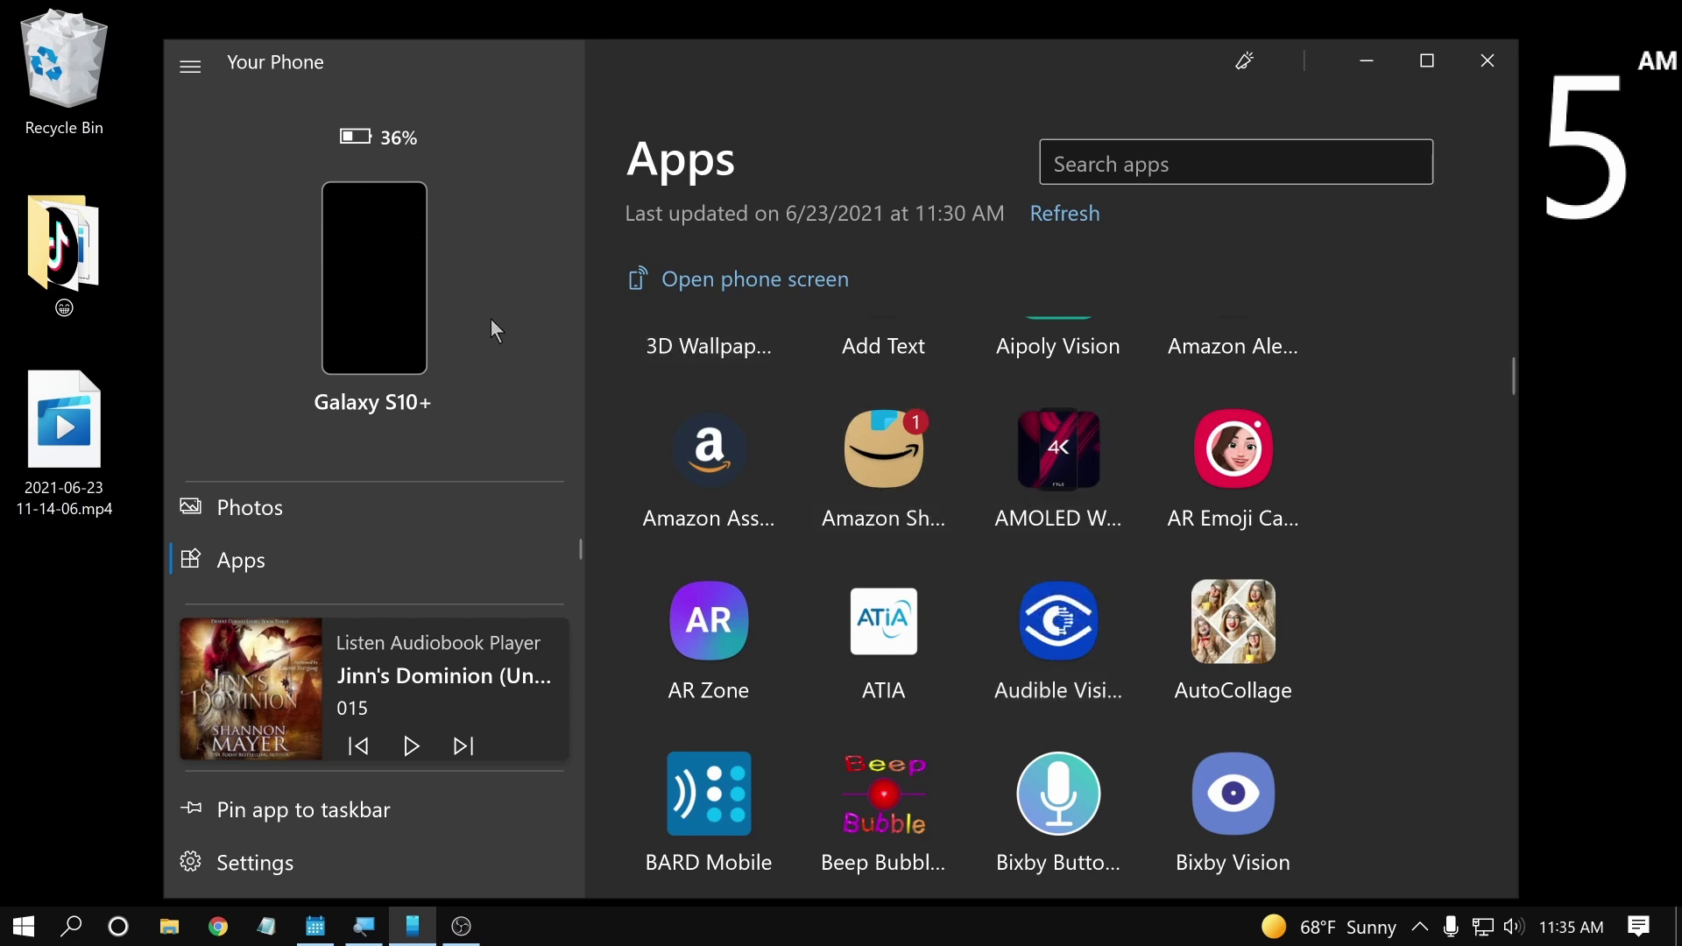
Open the mirrored phone screen window and swipe between its home screen pages
click(366, 298)
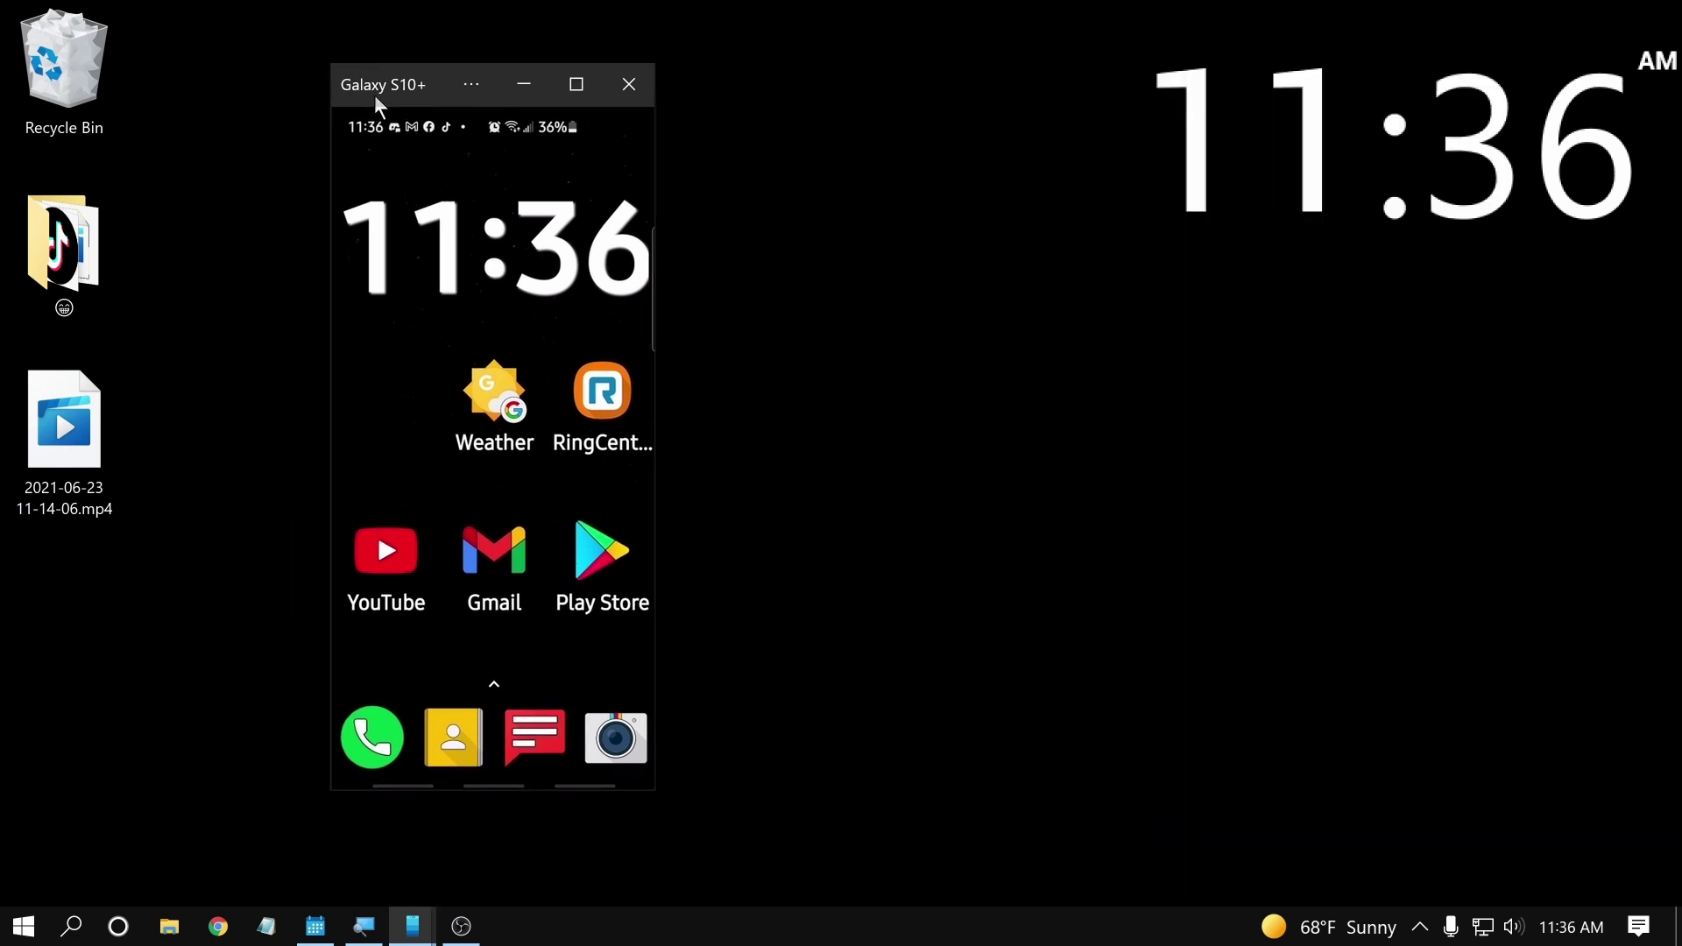
drag(375, 98, 536, 79)
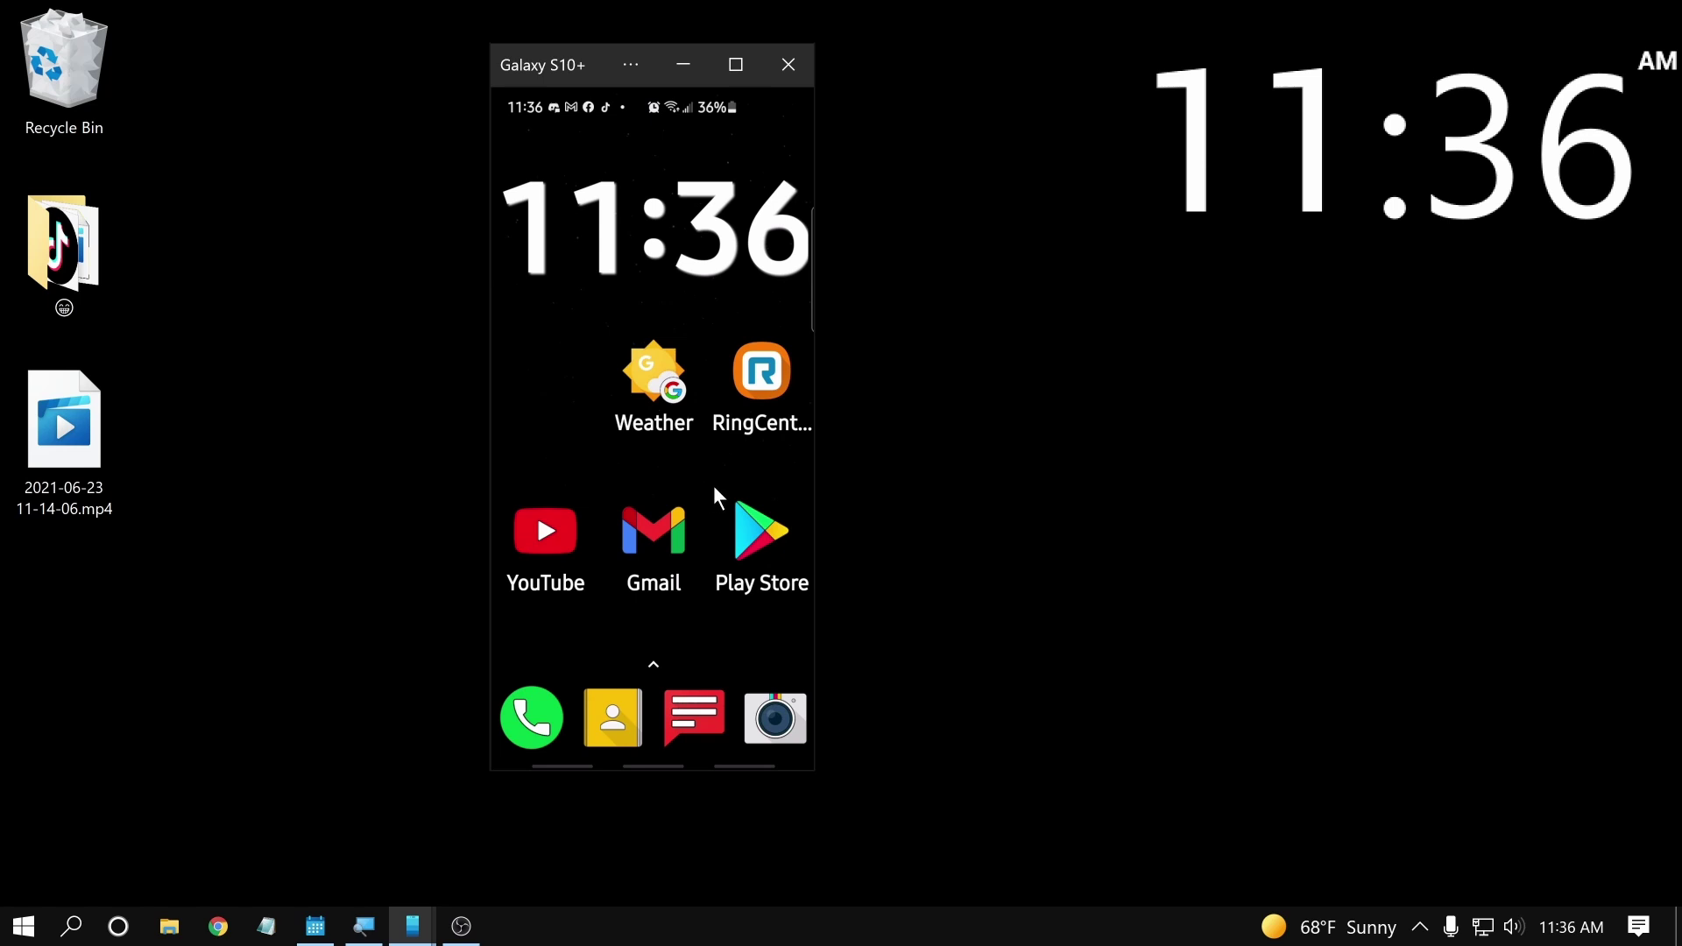
drag(759, 482, 570, 485)
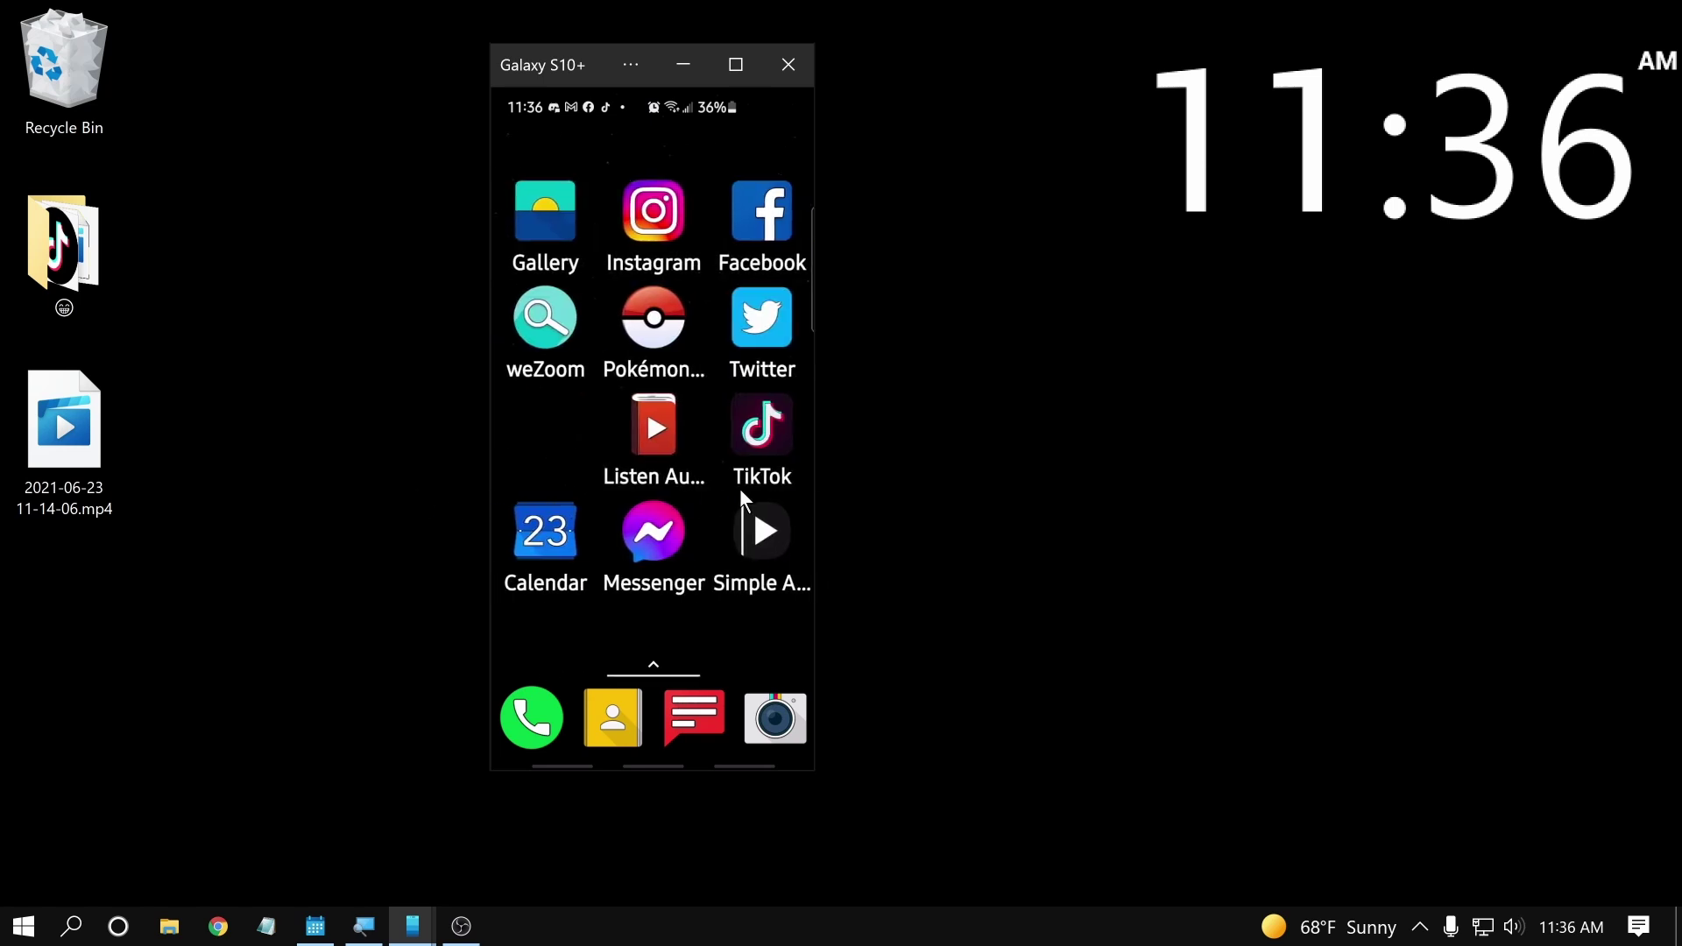
drag(738, 486, 352, 501)
drag(531, 513, 770, 513)
Open the app drawer, then restore the phone window and centre it on the desktop
drag(659, 596, 668, 263)
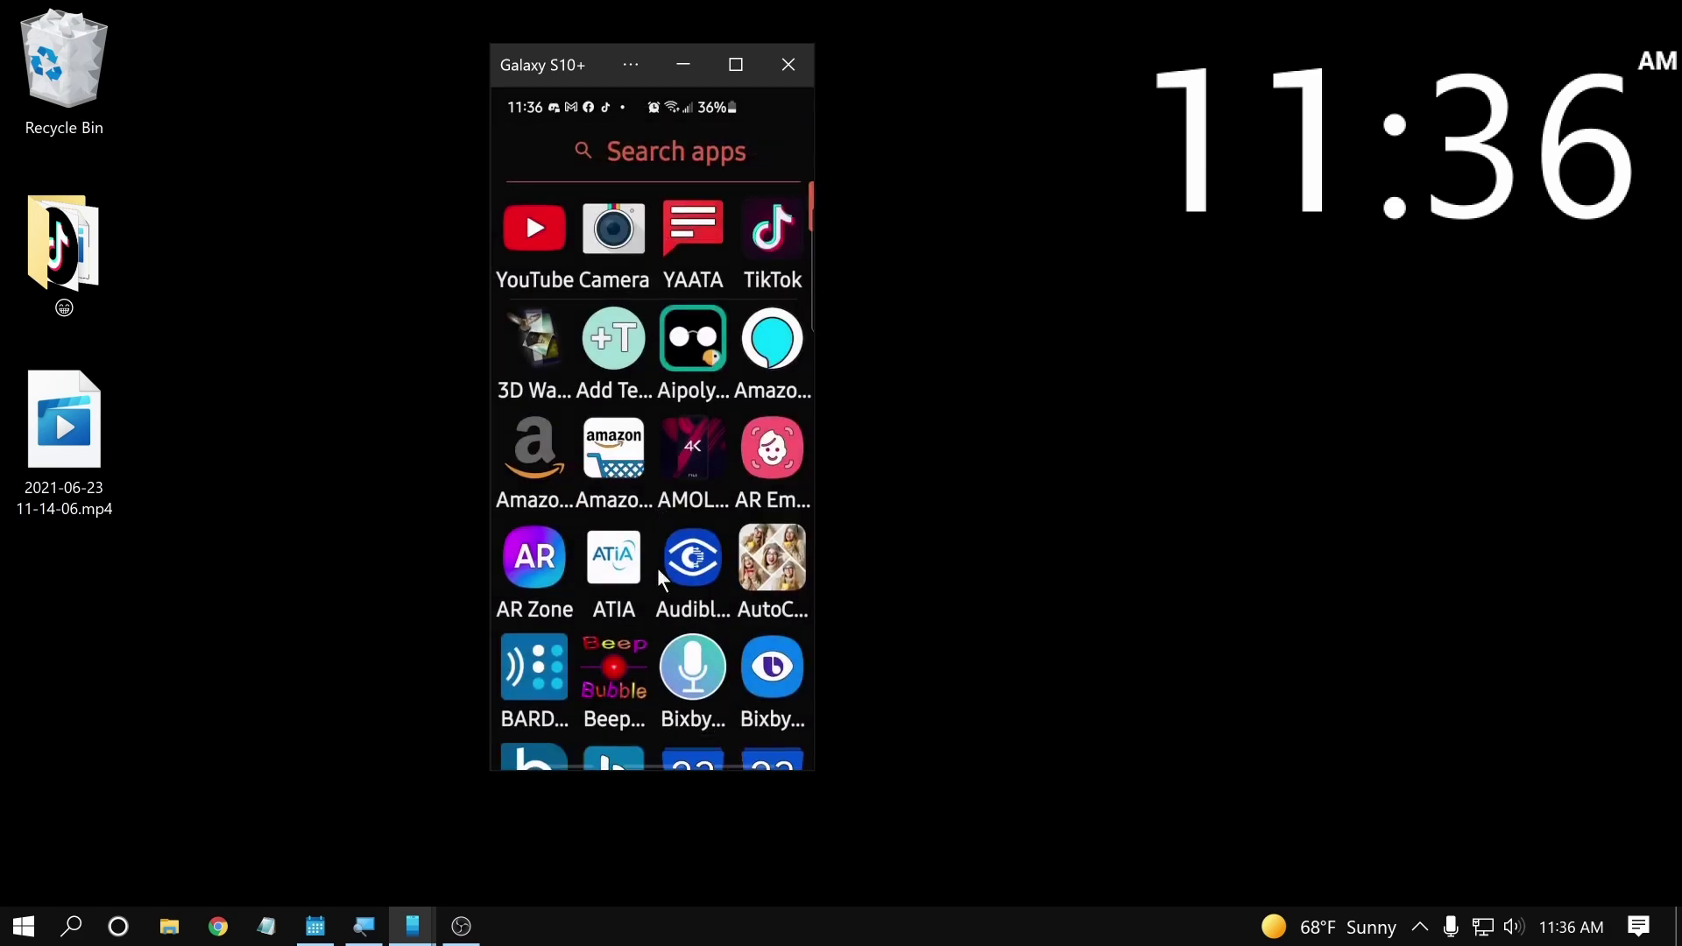
mouse_move(662, 574)
mouse_down()
mouse_move(649, 377)
mouse_move(661, 570)
mouse_up()
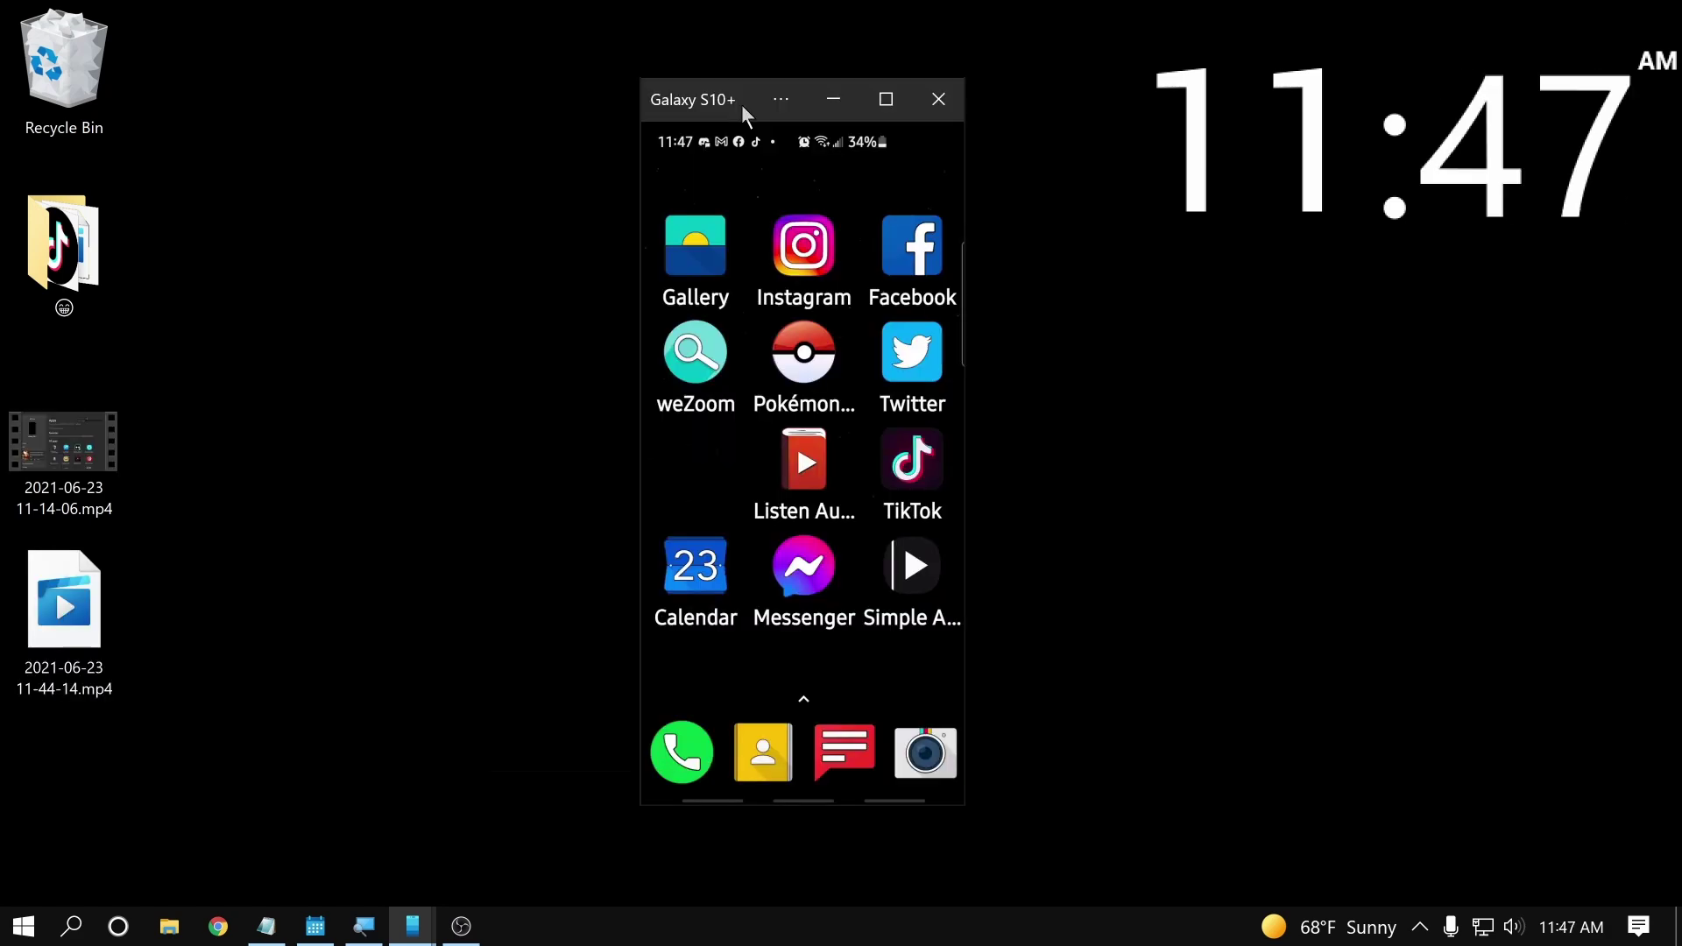
drag(744, 113, 744, 9)
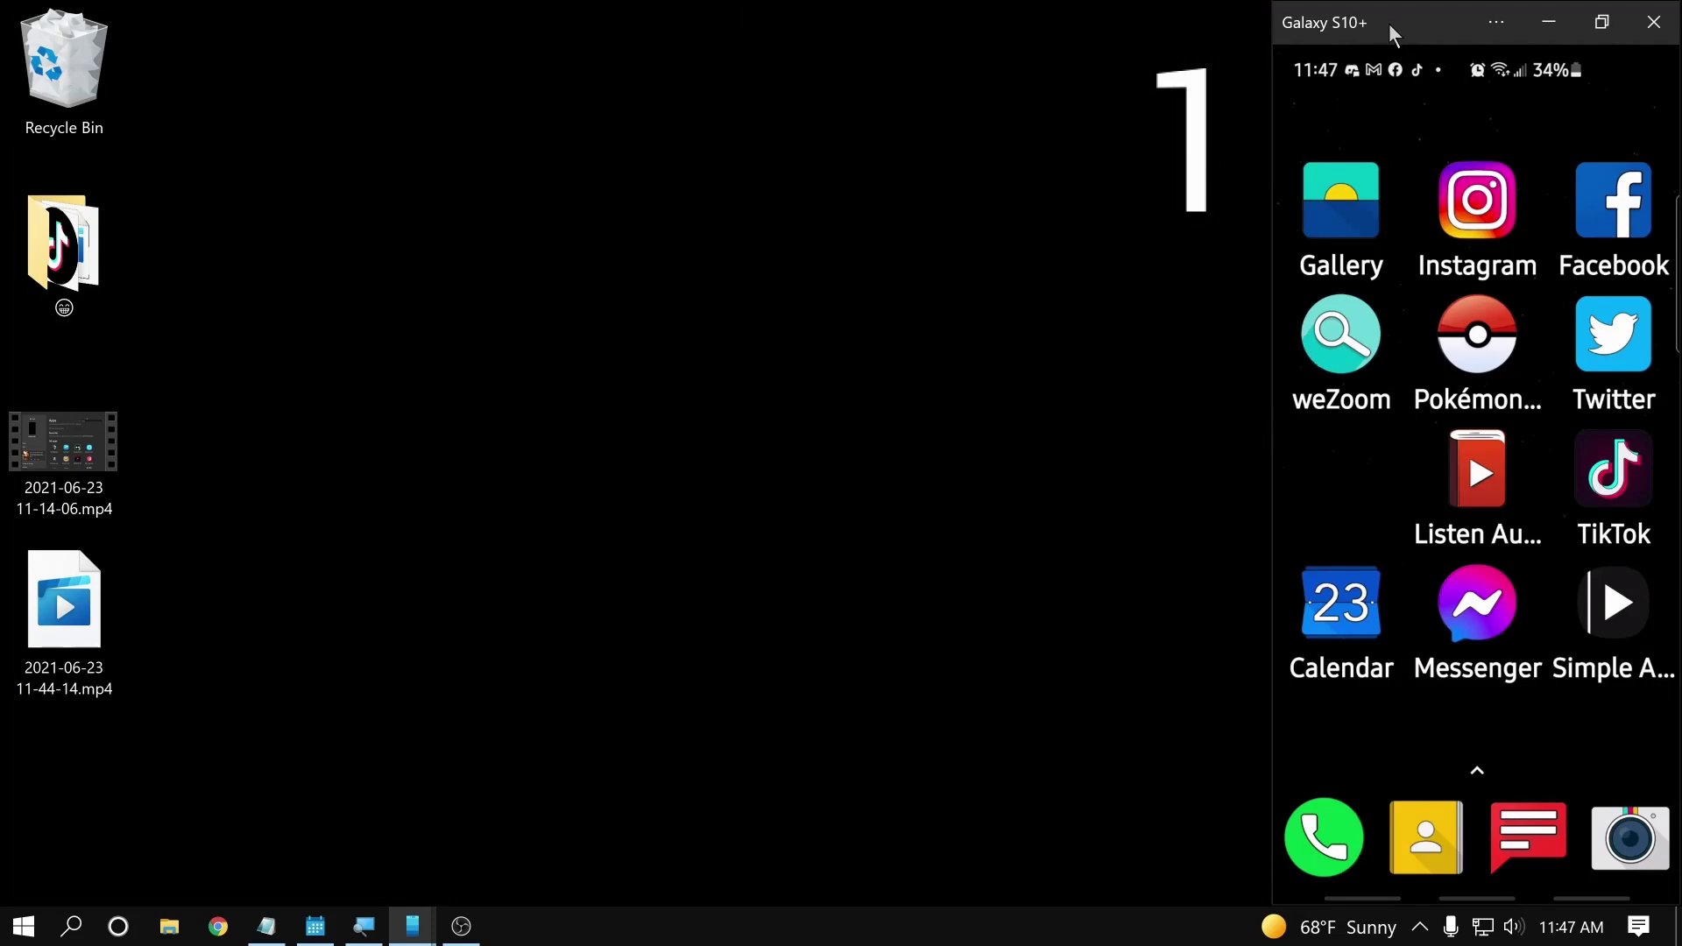
drag(1323, 31, 634, 92)
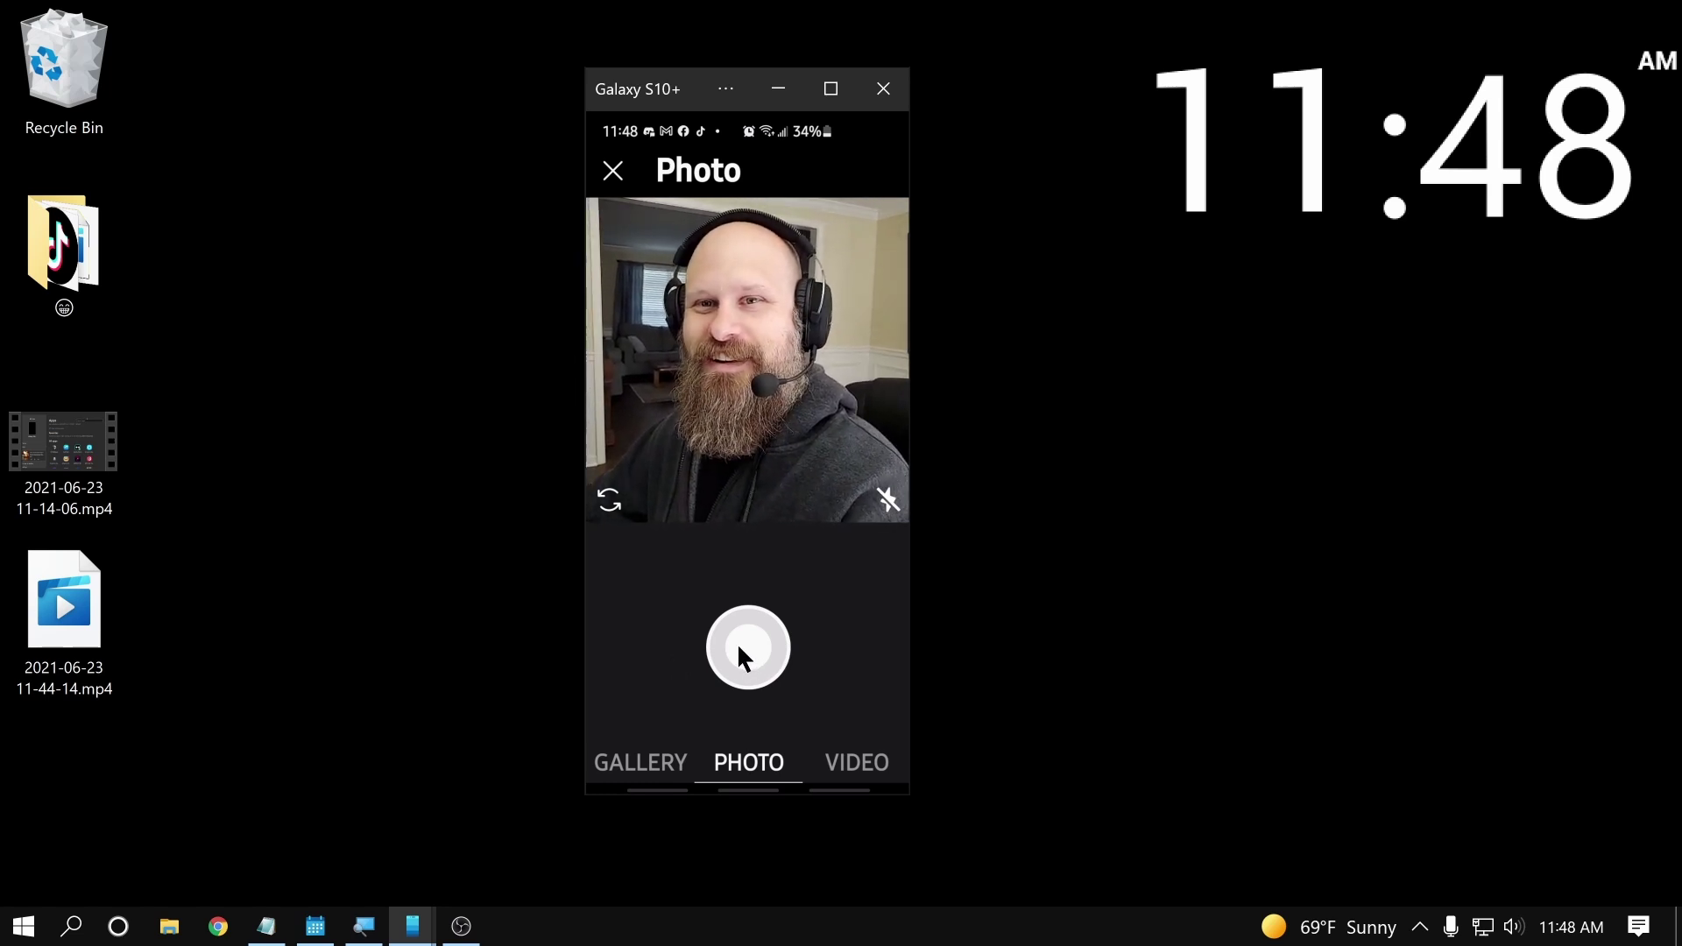
Take a selfie in Instagram's camera, apply the Lark filter and continue to New Post
click(748, 648)
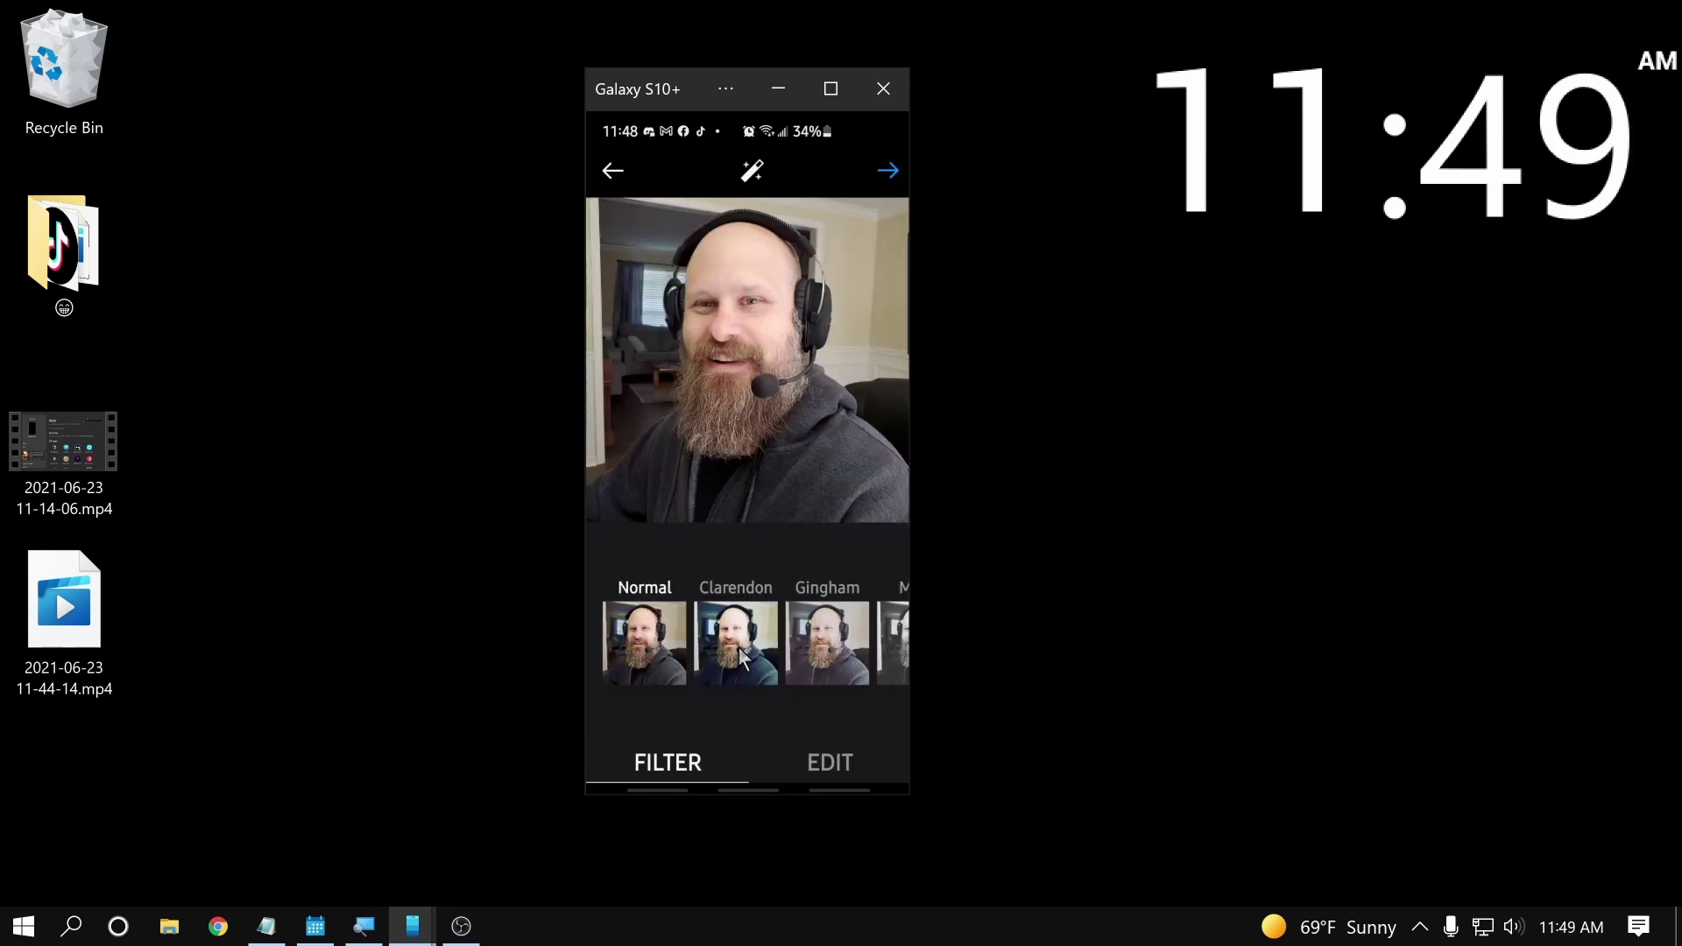
drag(747, 649, 613, 648)
click(770, 644)
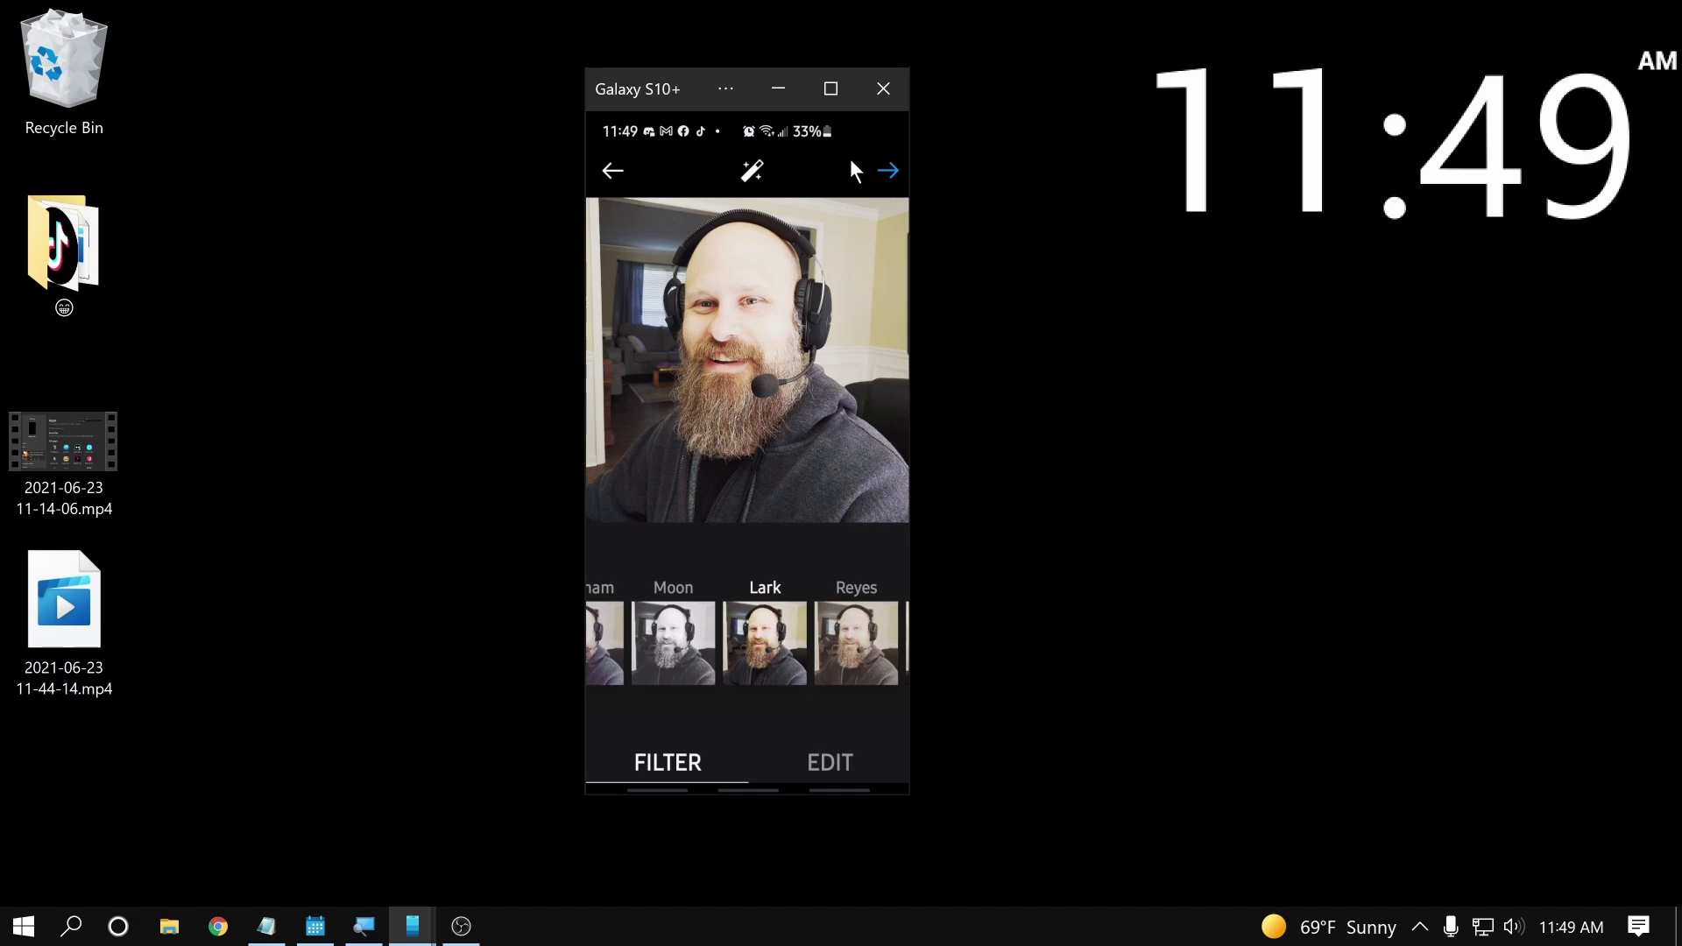
click(889, 172)
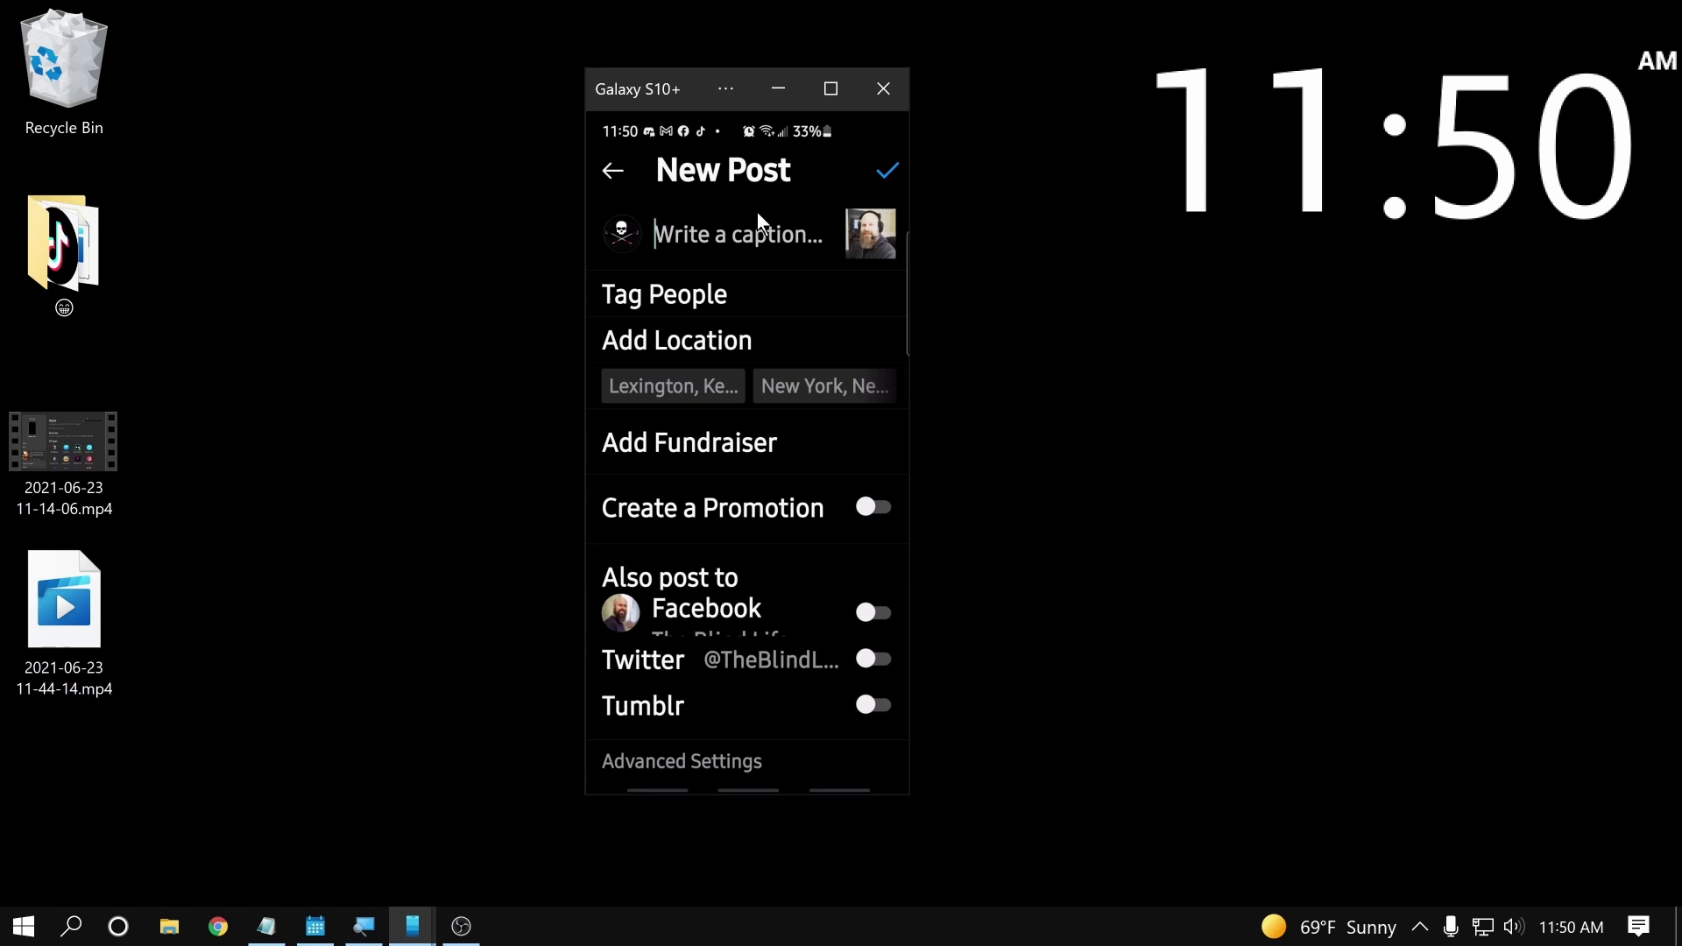
Paste the caption and add the photo's alt text through Advanced Settings
key(ctrl+v)
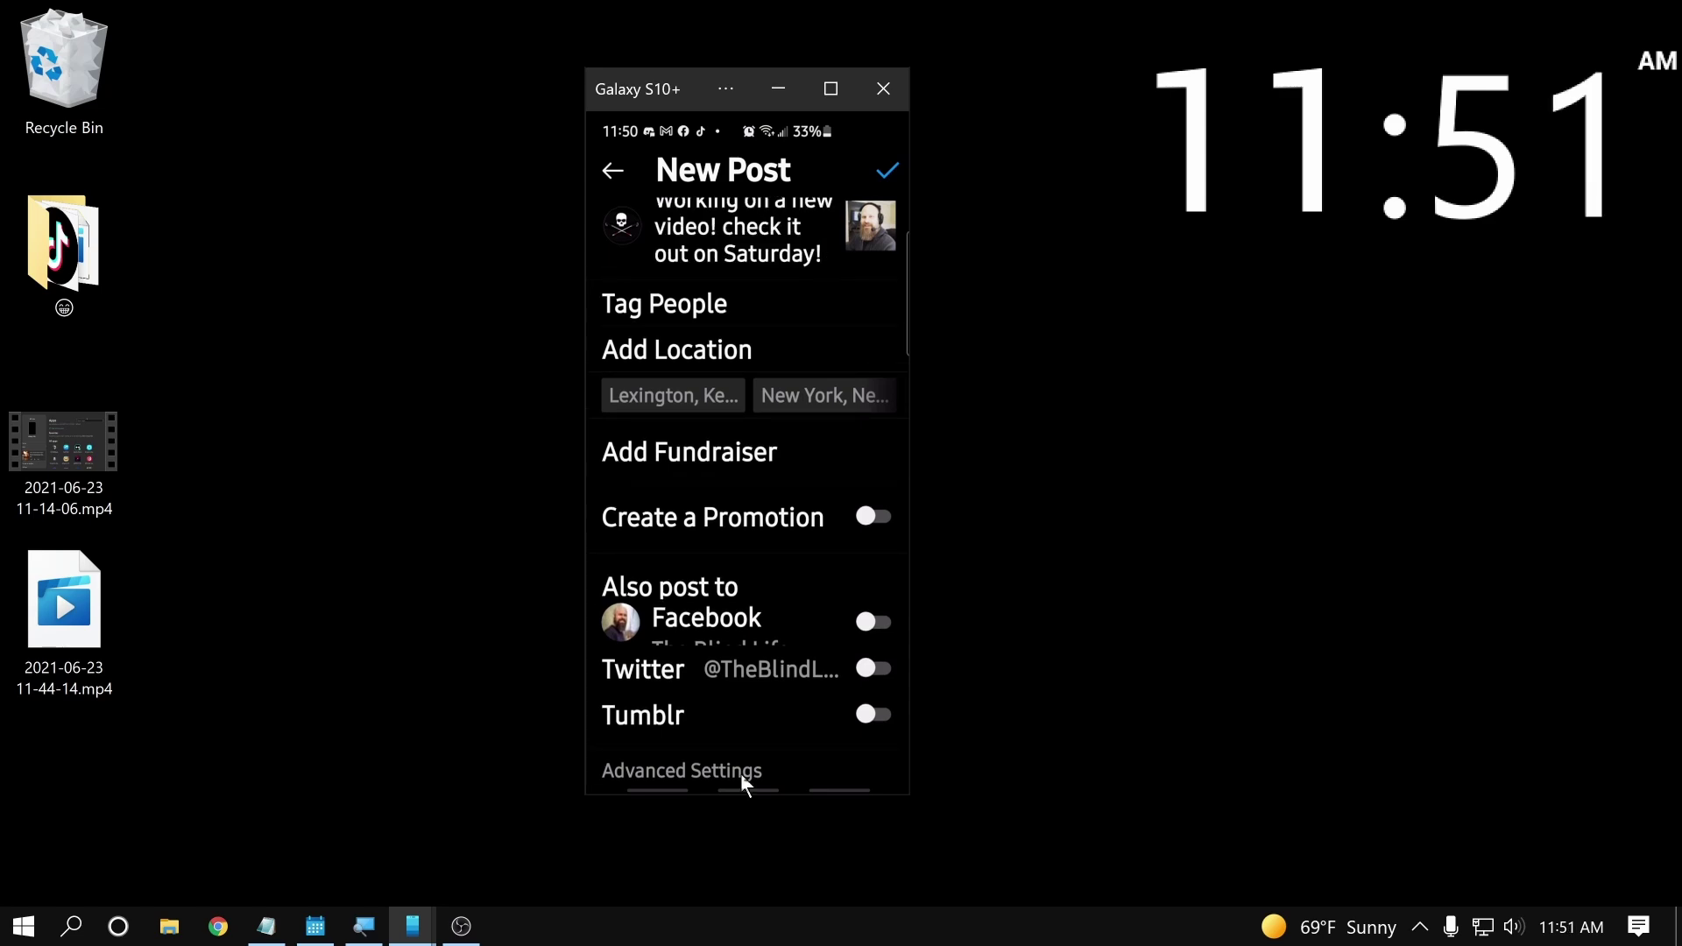
click(743, 769)
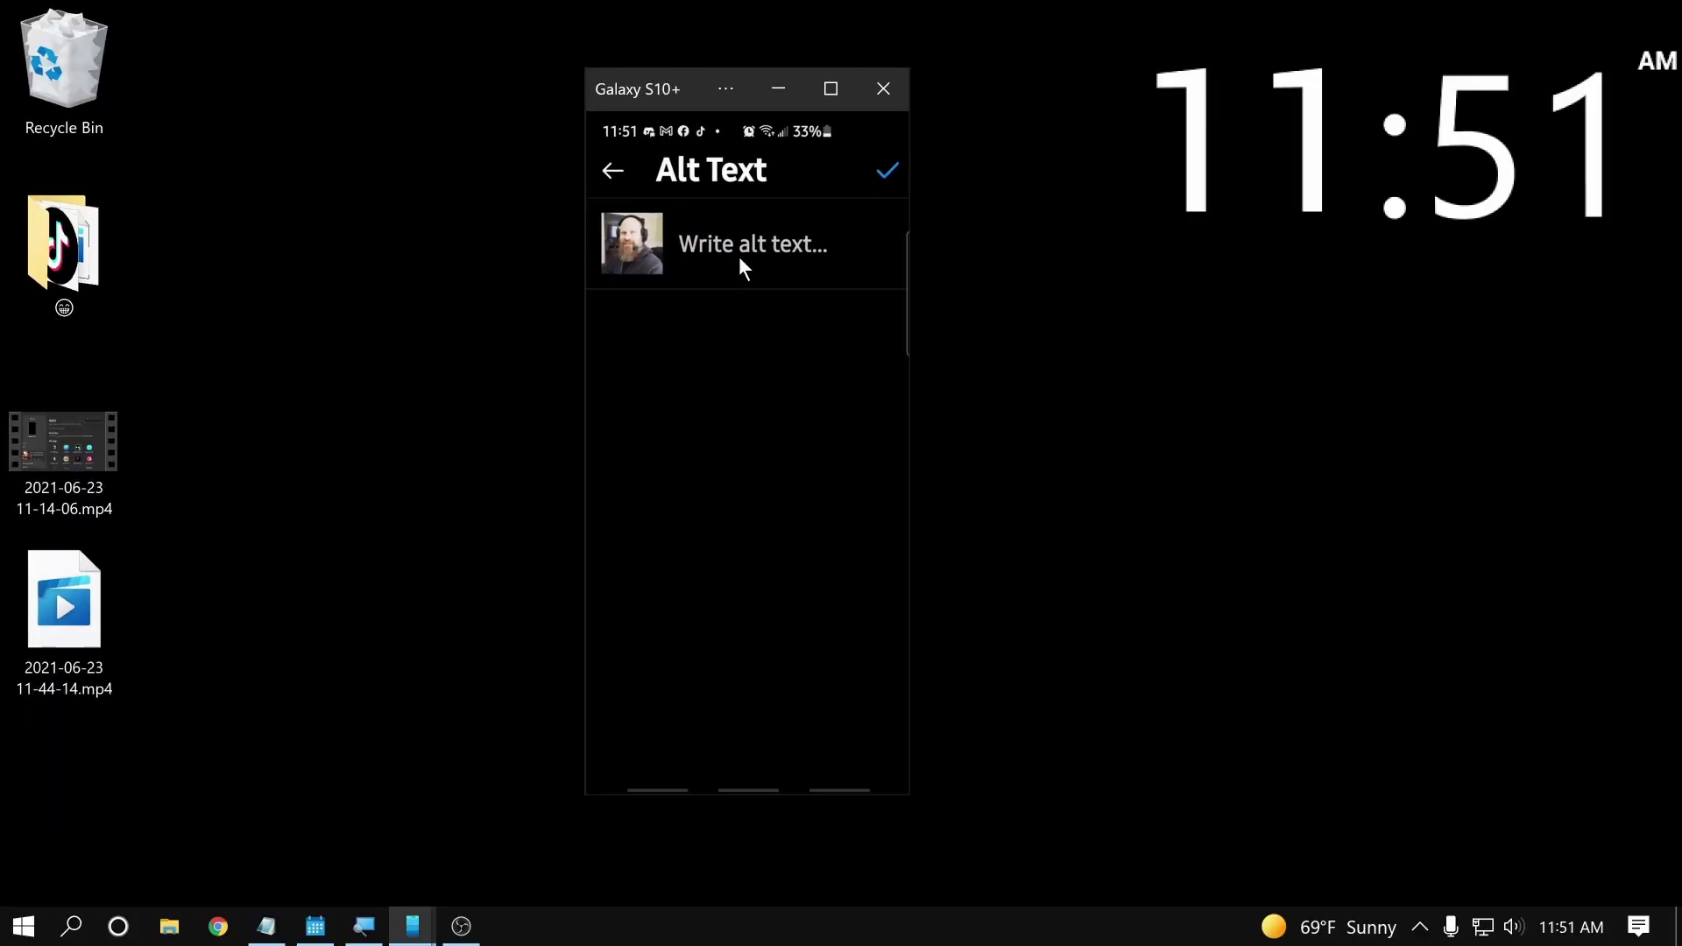
click(738, 255)
key(Escape)
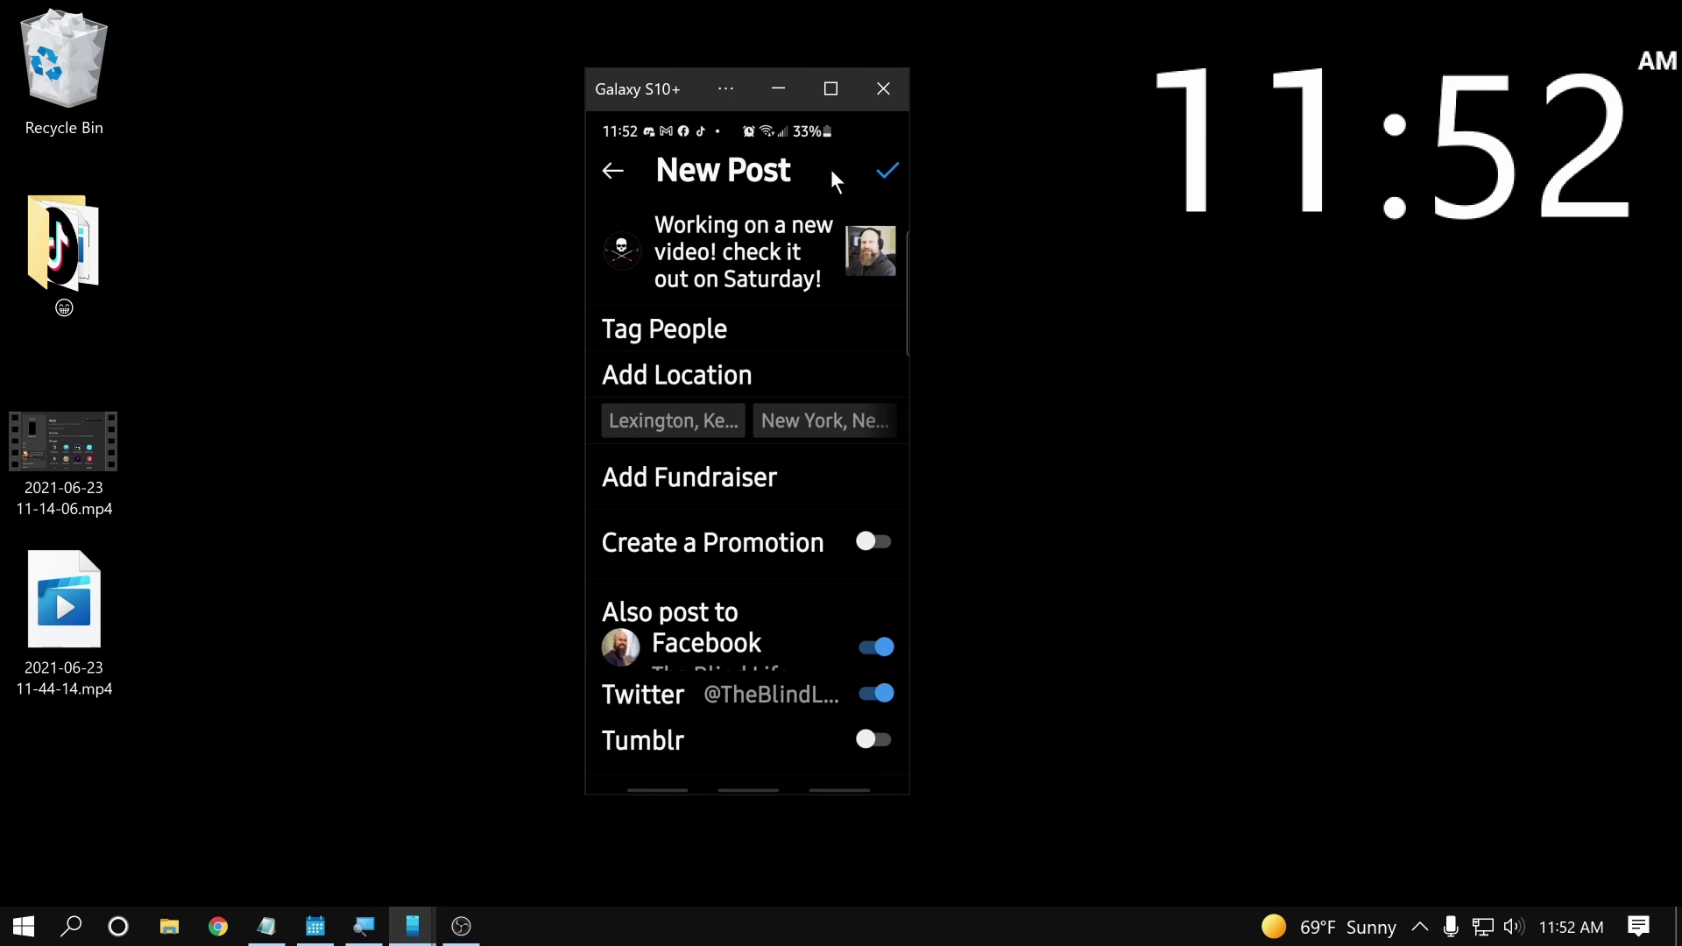
Share the Instagram post and close the mirrored phone screen window
click(887, 179)
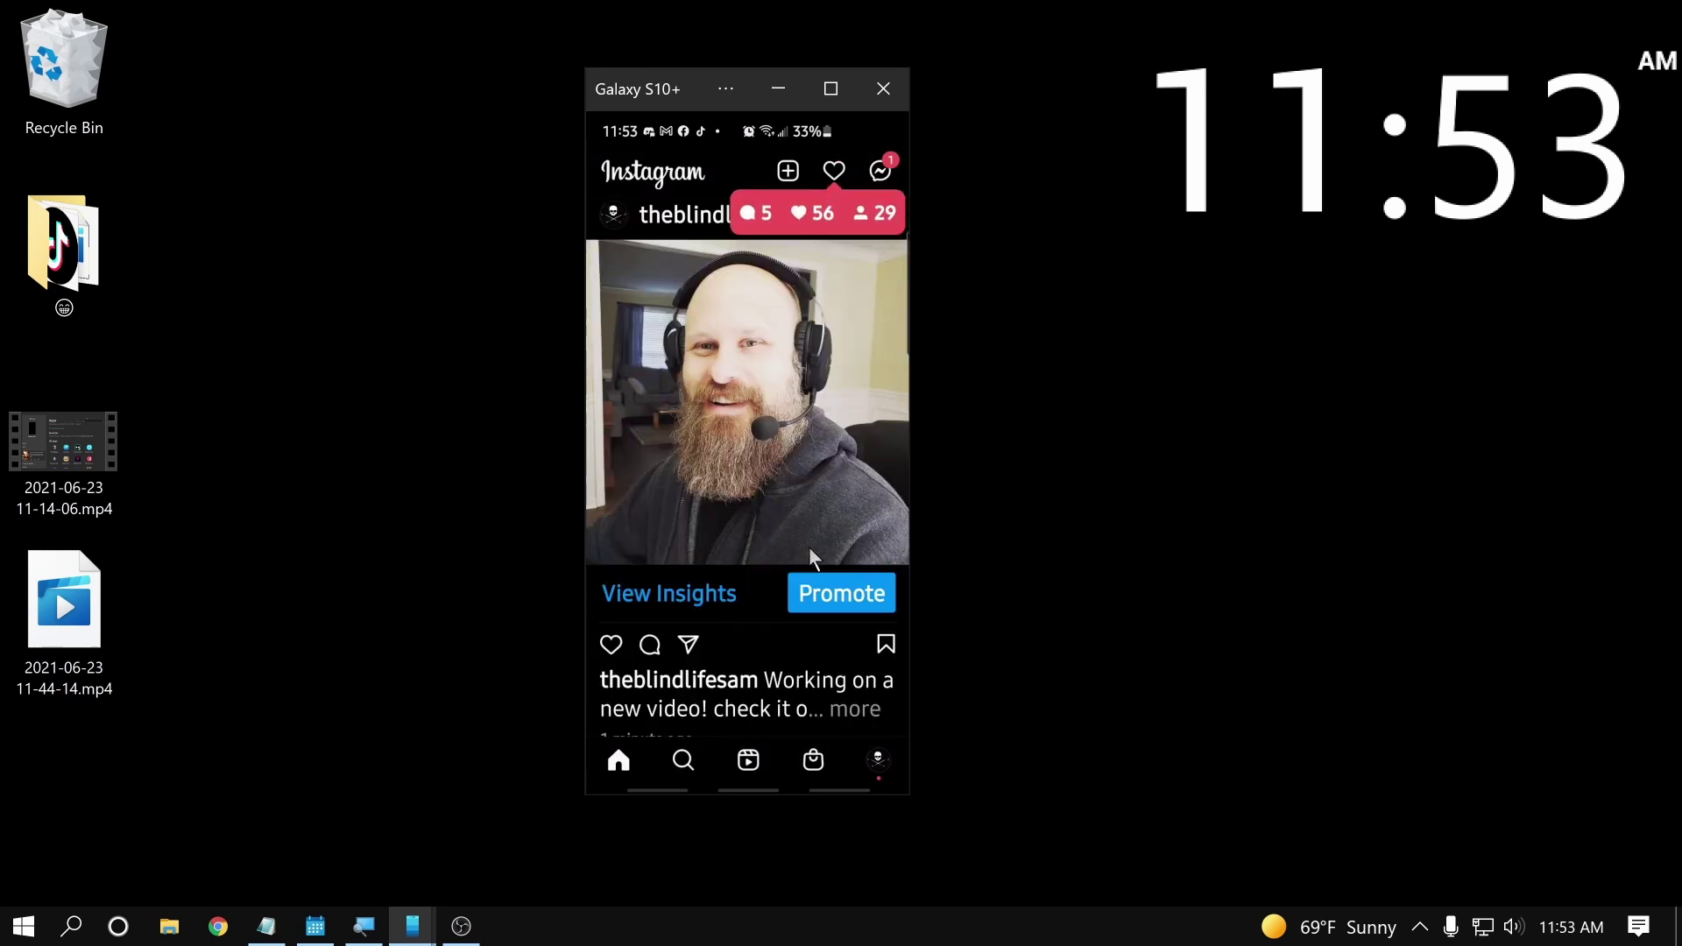
scroll(814, 559, down, 1)
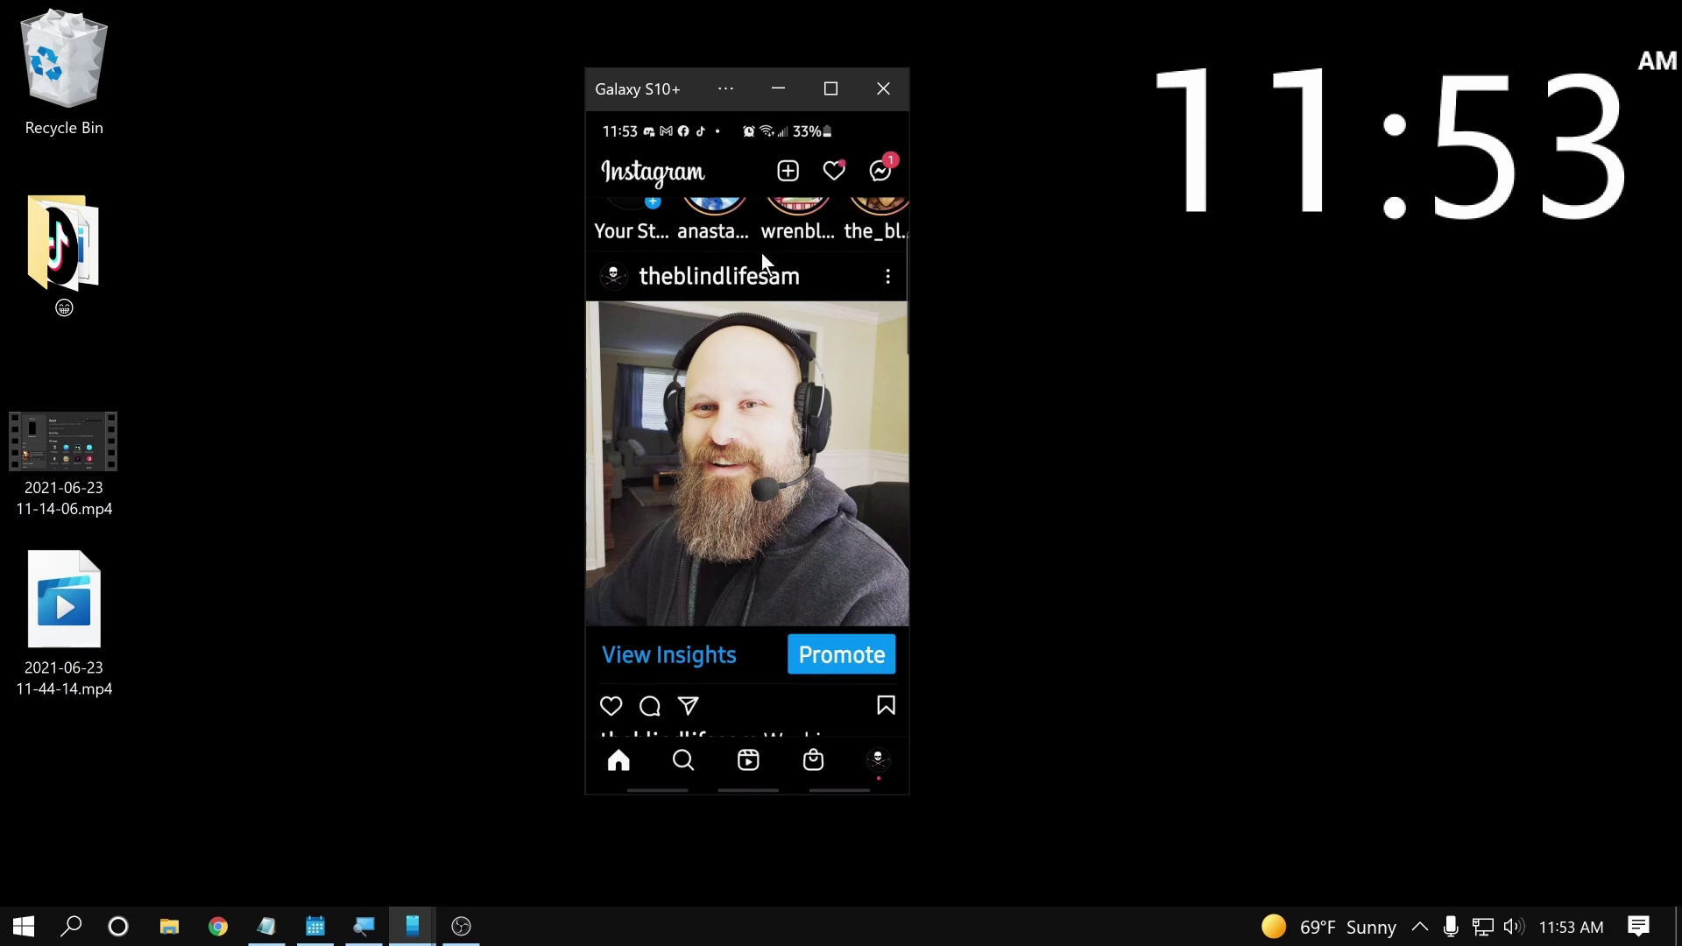
click(882, 89)
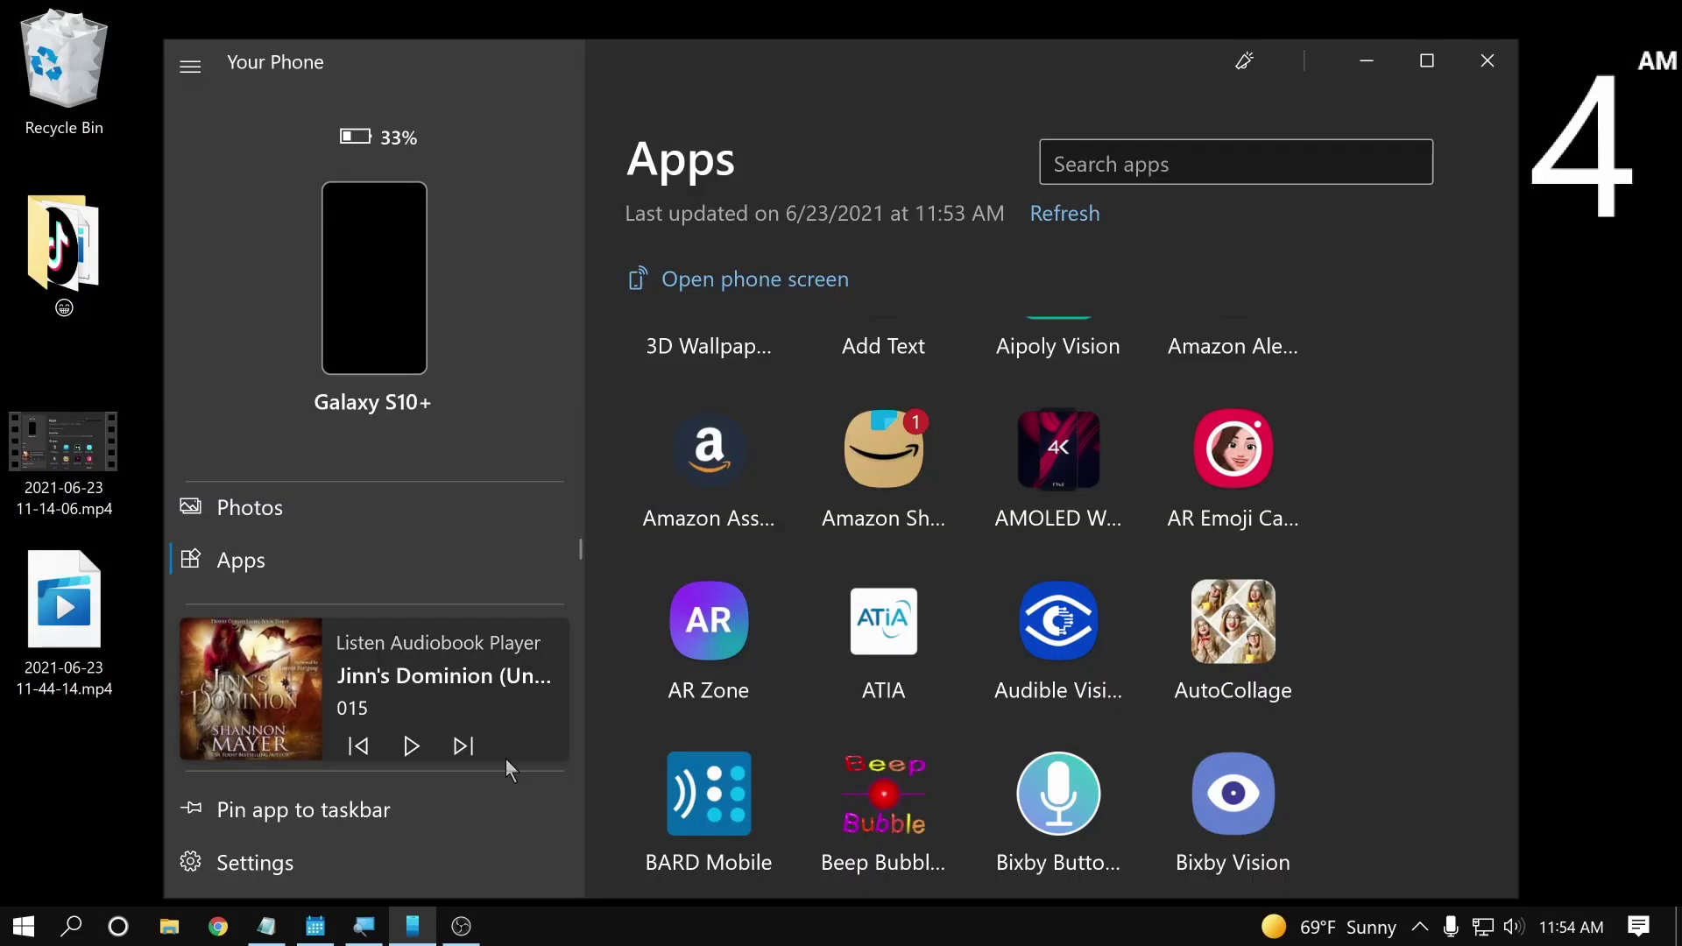